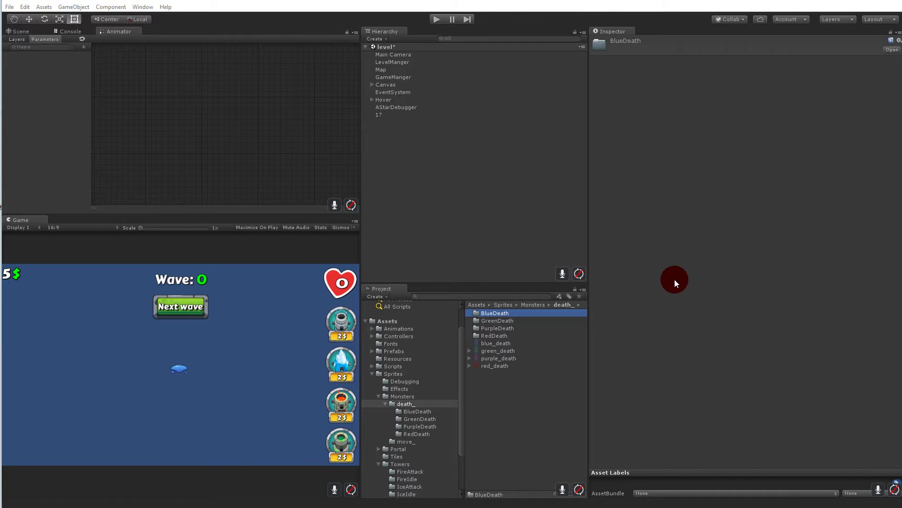
Navigate to the Sprites > Monsters > death_ folder in the Project window.
left_click(532, 379)
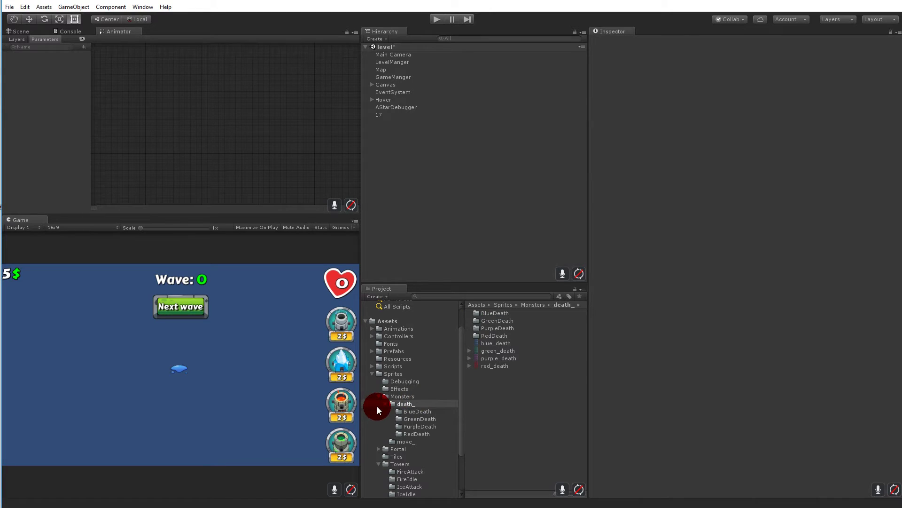
left_click(392, 373)
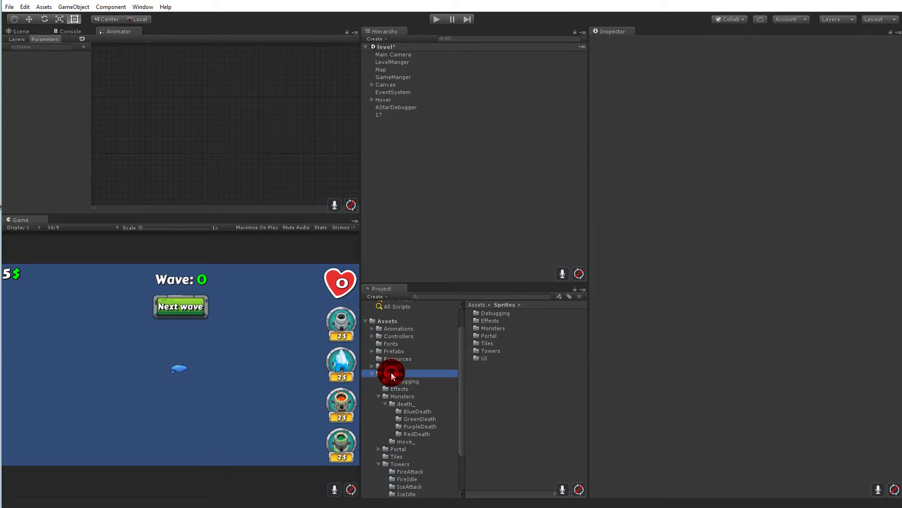
left_click(410, 397)
left_click(404, 404)
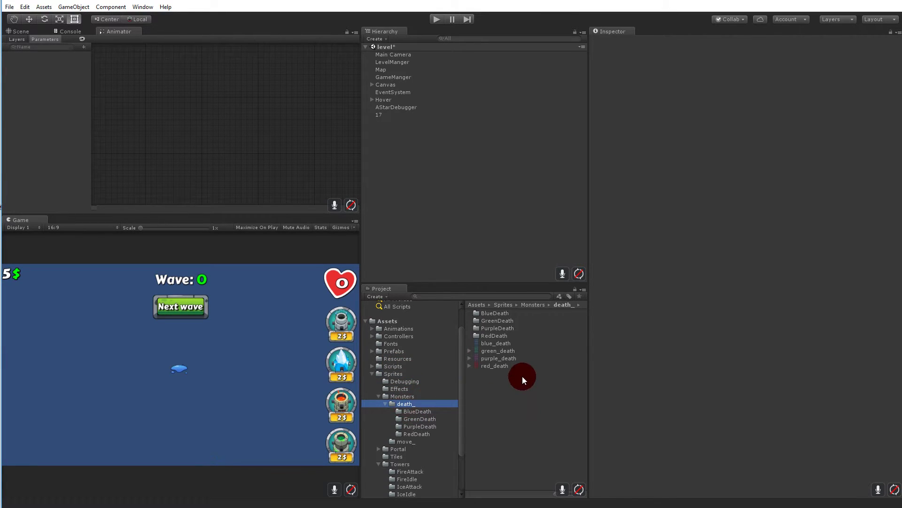
Compare the green, red and purple death sheets' import settings, then select blue_death.
left_click(489, 352)
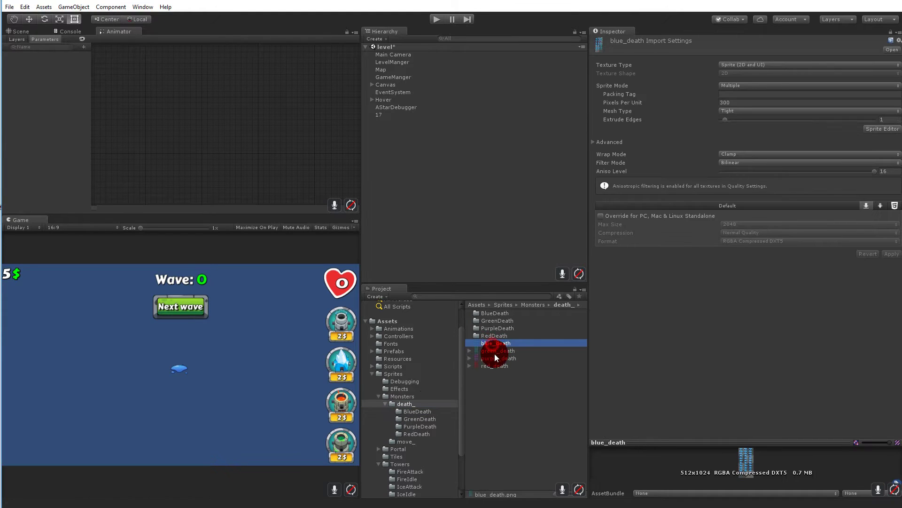
left_click(493, 364)
left_click(496, 374)
left_click(497, 366)
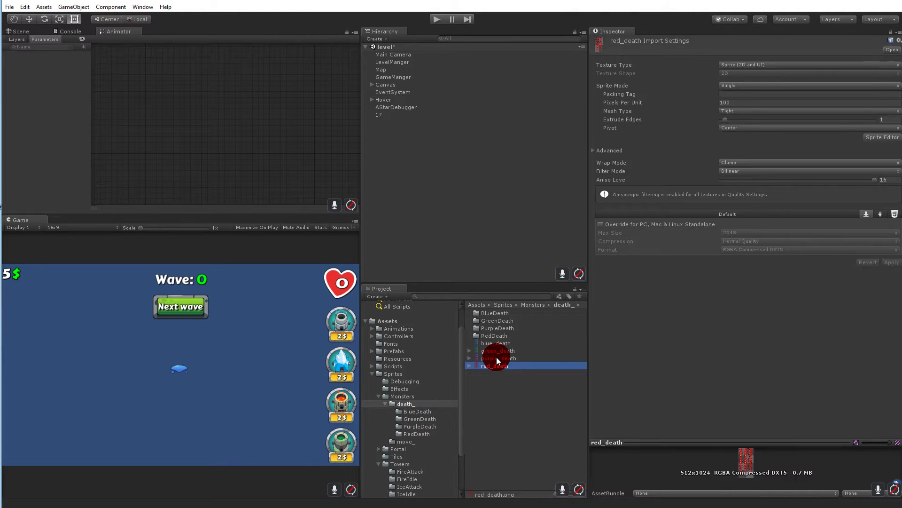
left_click(497, 357)
left_click(496, 366)
left_click(500, 347)
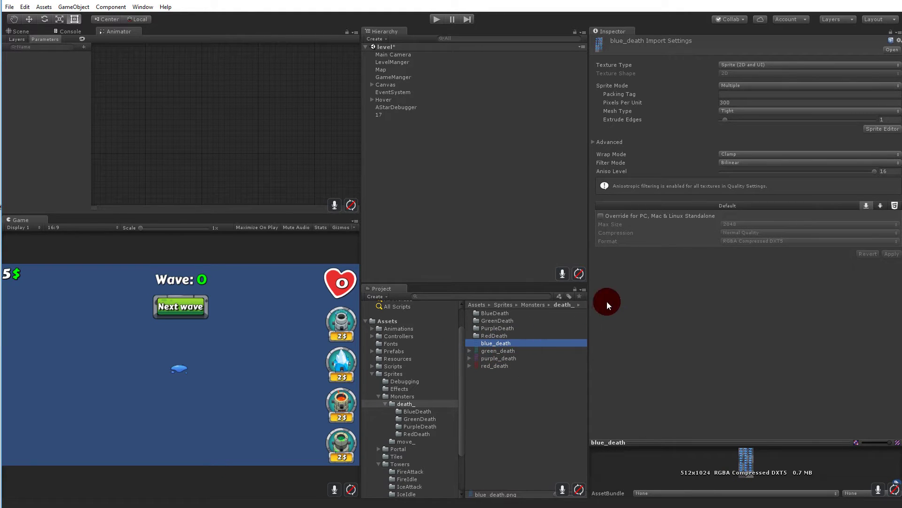
Open blue_death in the Sprite Editor and slice it automatically into separate sprites.
left_click(873, 131)
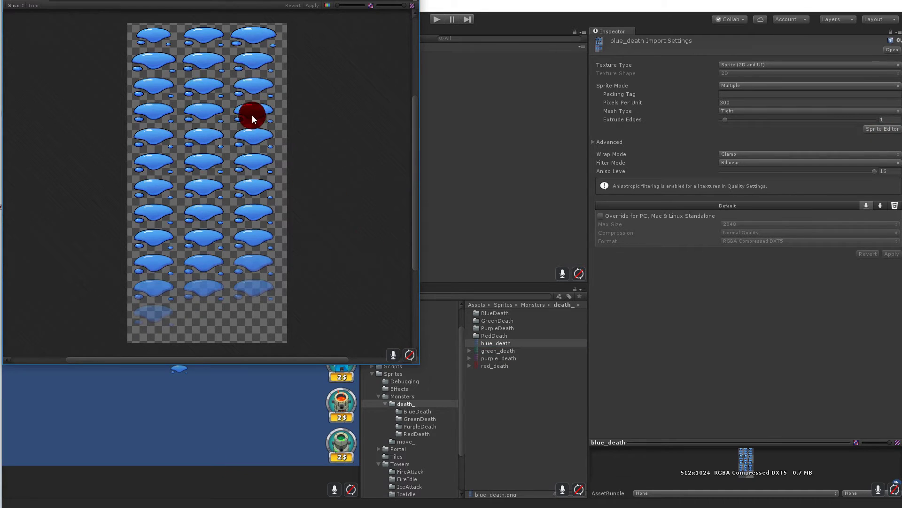
scroll(280, 132, "up", 6)
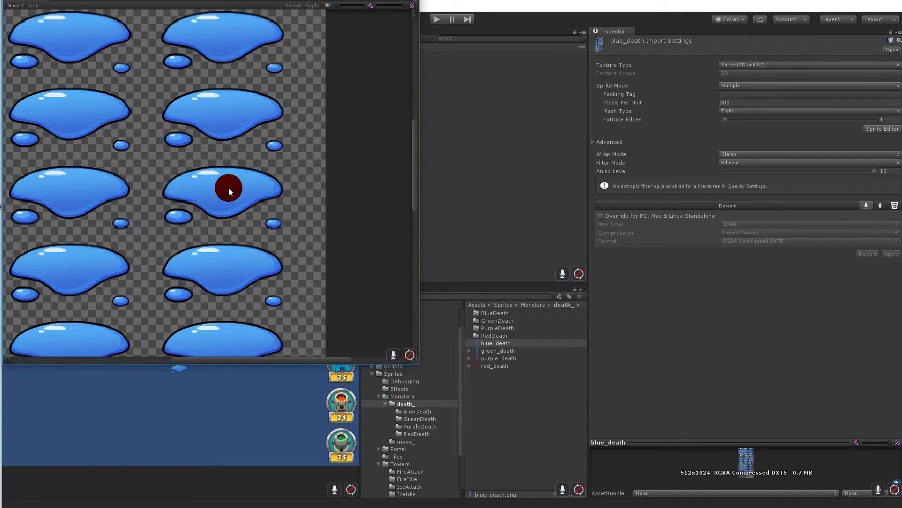
scroll(251, 184, "down", 5)
left_click(14, 5)
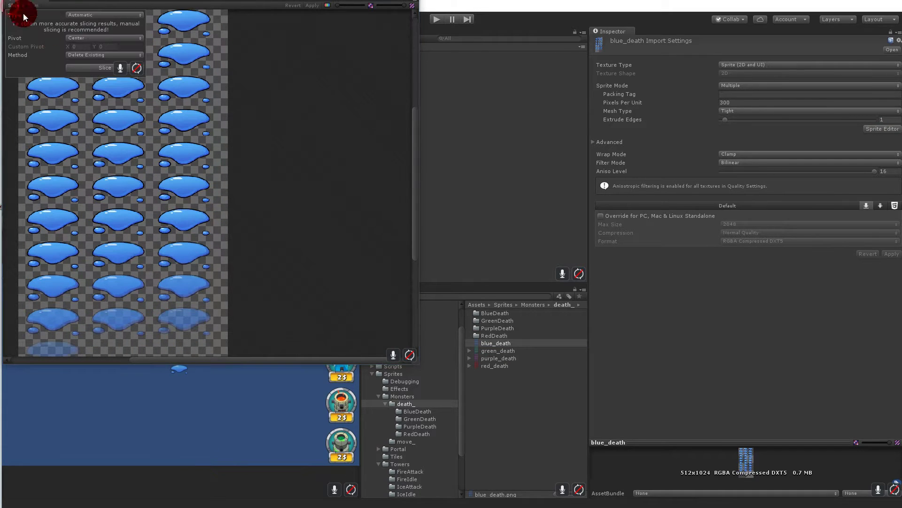
left_click(85, 69)
left_click(300, 177)
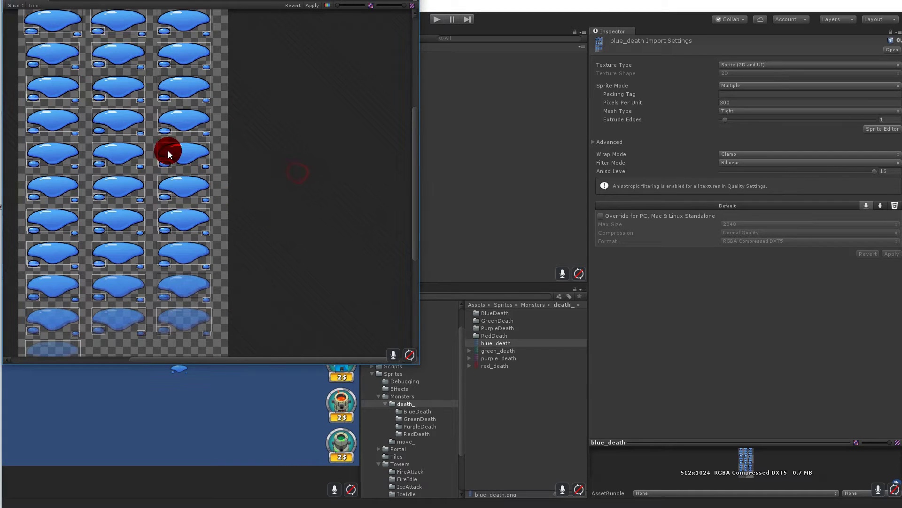
Inspect the sliced blob and droplet sprites, then leave the Sprite Editor.
left_click(181, 156)
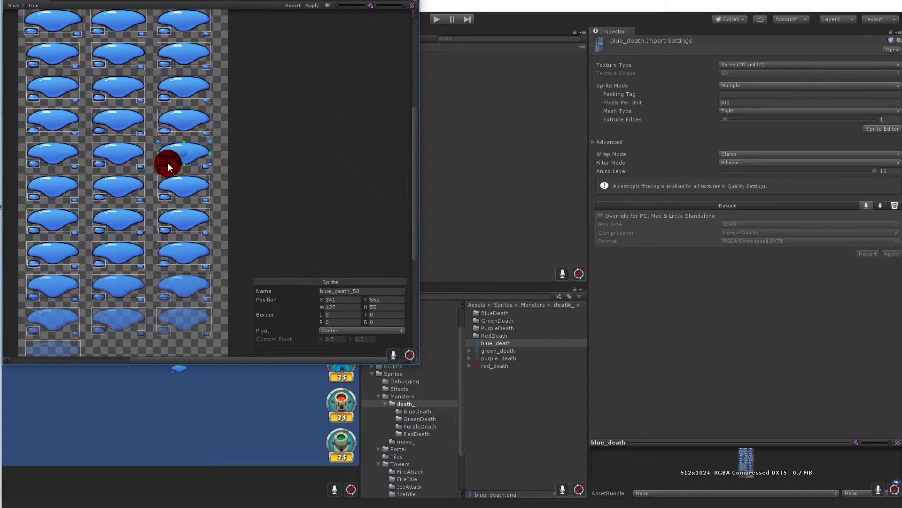
scroll(204, 167, "up", 5)
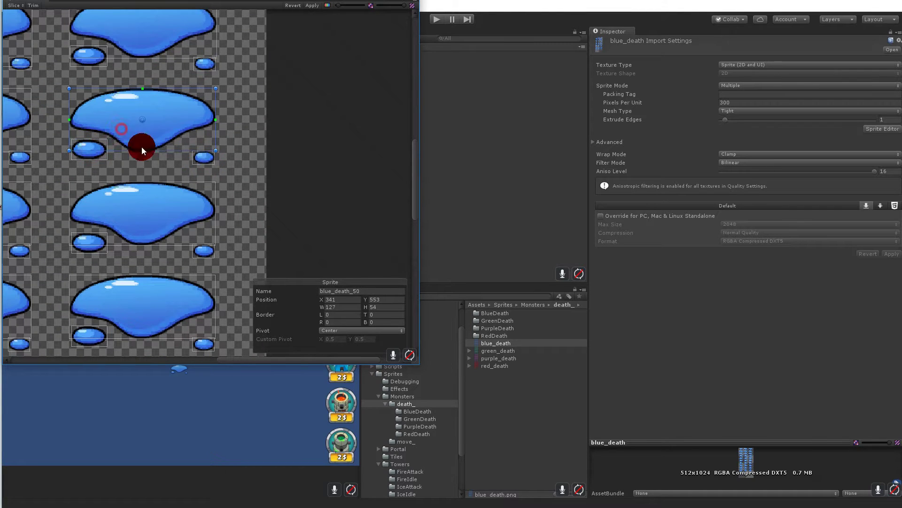
left_click(196, 161)
left_click(101, 151)
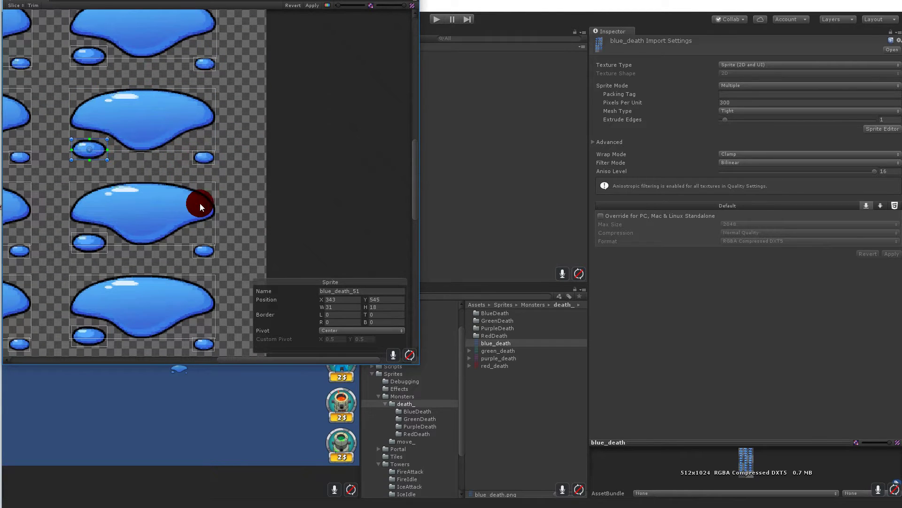
scroll(200, 175, "down", 3)
scroll(206, 175, "down", 3)
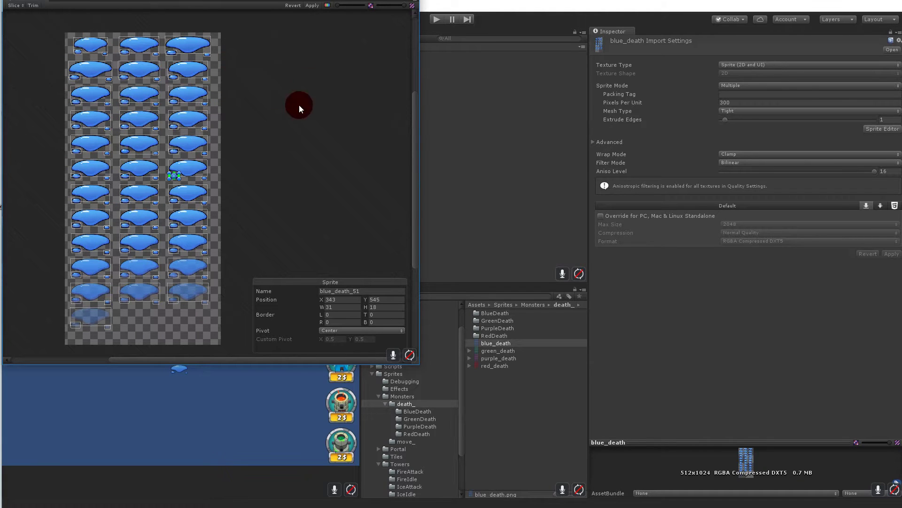
left_click(508, 106)
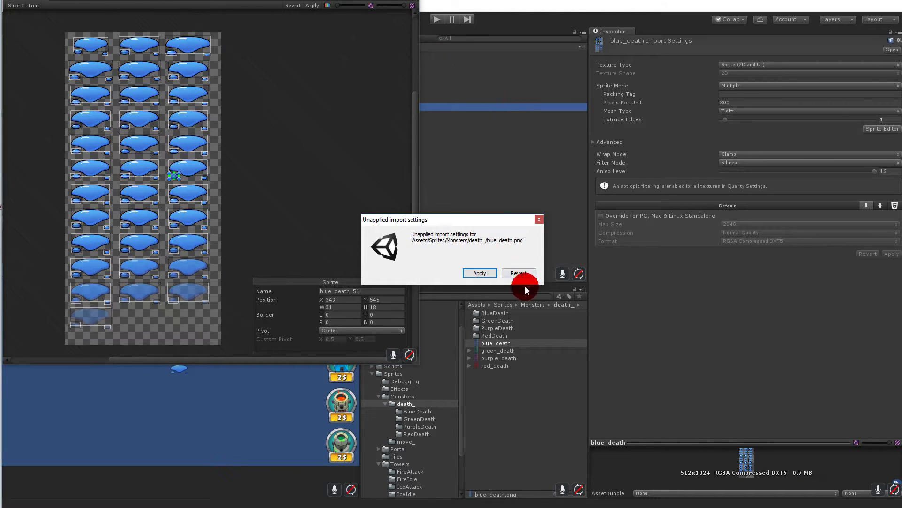
Revert the unapplied slicing and review the frames in the BlueDeath folder.
left_click(519, 273)
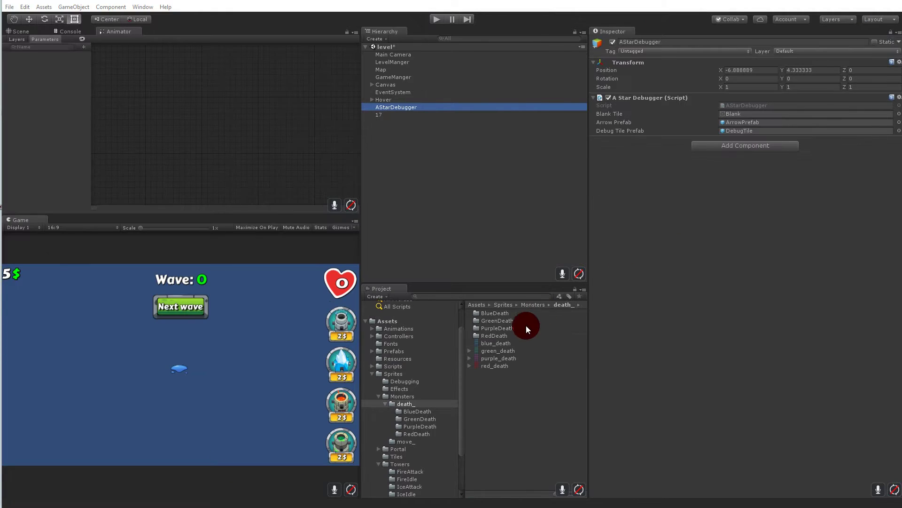
double_click(500, 314)
scroll(519, 329, "down", 3)
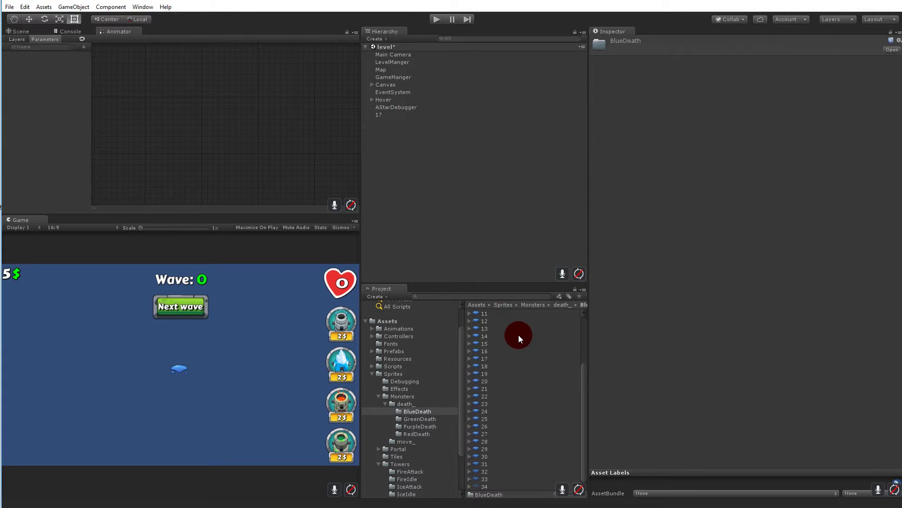
left_click_drag(485, 382, 484, 367)
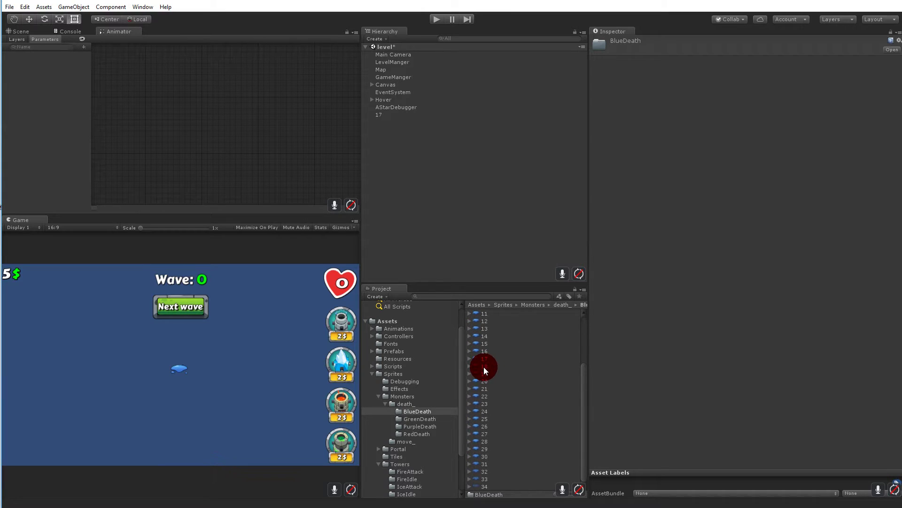
left_click(469, 343)
Browse the RedDeath, PurpleDeath, BlueDeath and GreenDeath folders inside death_.
left_click(420, 404)
left_click(499, 334)
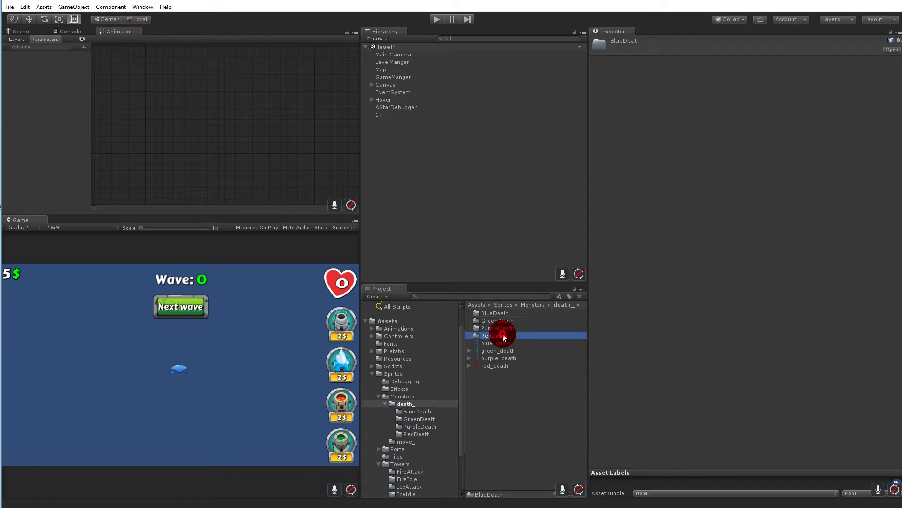
left_click(503, 326)
mouse_move(503, 322)
left_mouse_down()
mouse_move(500, 312)
mouse_move(501, 336)
mouse_move(461, 328)
left_mouse_up()
mouse_move(501, 332)
left_mouse_down()
mouse_move(498, 312)
mouse_move(527, 351)
left_mouse_up()
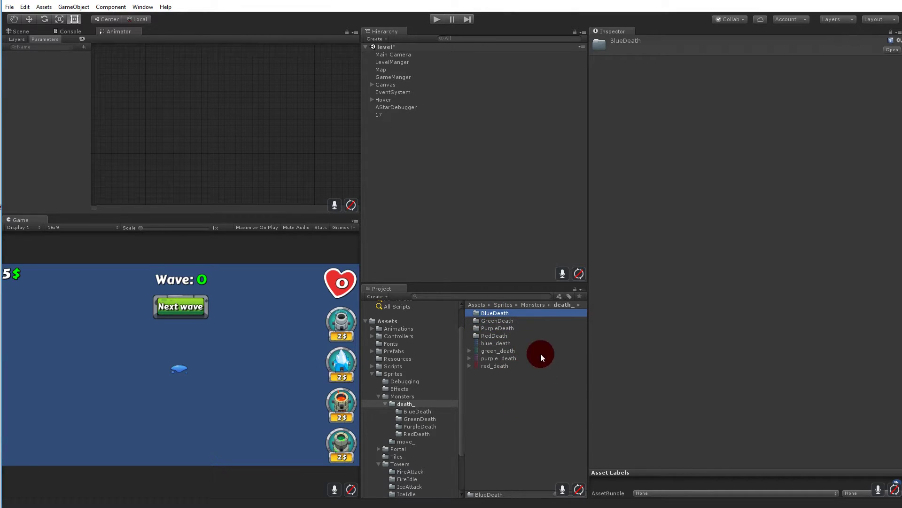
mouse_move(519, 341)
left_mouse_down()
mouse_move(500, 336)
mouse_move(498, 313)
mouse_move(501, 337)
mouse_move(528, 358)
left_mouse_up()
mouse_move(503, 318)
left_mouse_down()
mouse_move(499, 334)
mouse_move(487, 312)
mouse_move(494, 334)
mouse_move(493, 313)
left_mouse_up()
left_click_drag(501, 343, 551, 360)
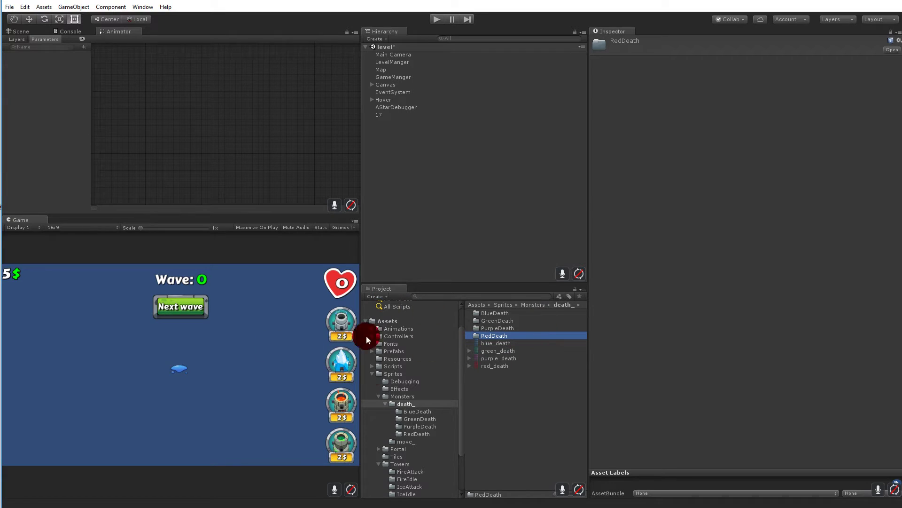
left_click_drag(499, 333, 524, 352)
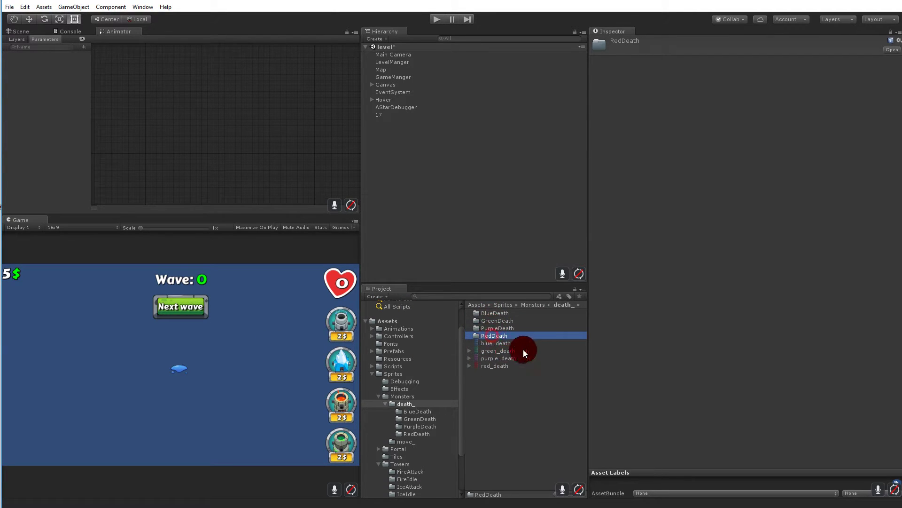
left_click_drag(508, 323, 474, 355)
Remove the leftover 17 object from the level.
left_click_drag(383, 114, 385, 115)
key("ctrl+z")
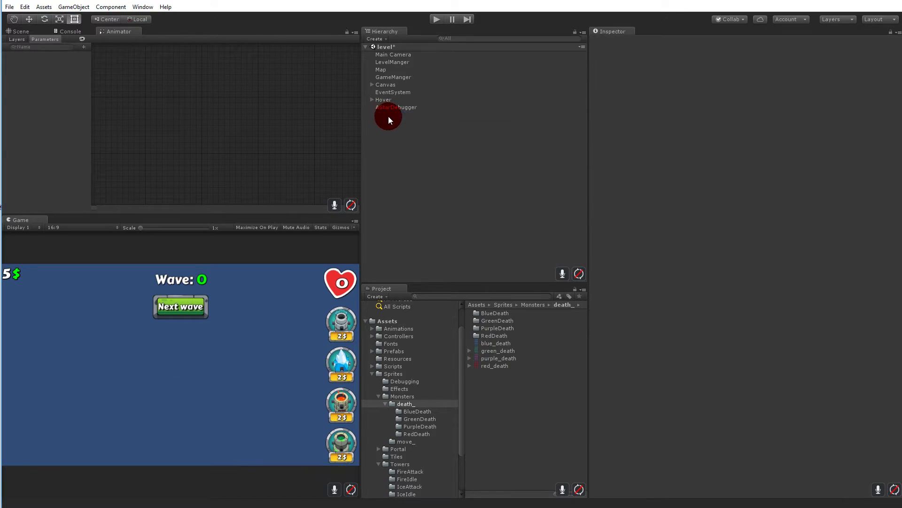
left_click(494, 312)
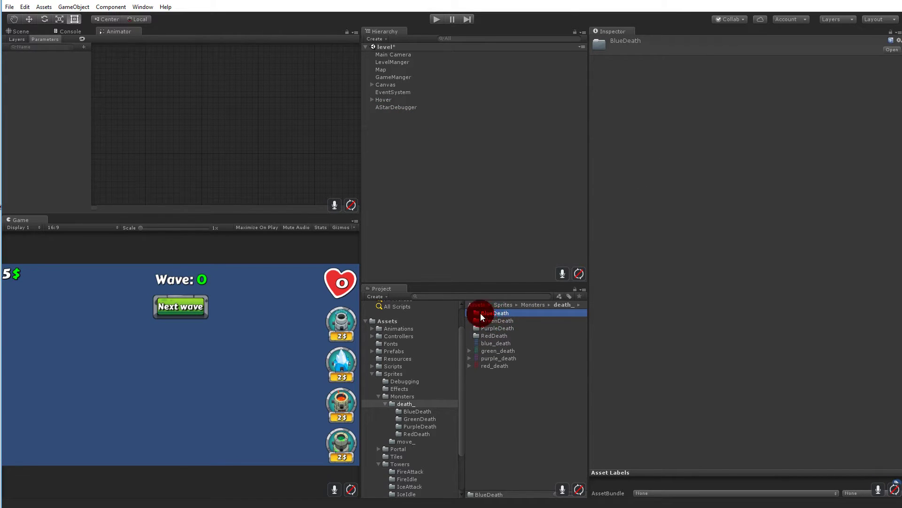
Select BlueDeath frames 01 through 34 and drag them into the scene to create an animation.
double_click(498, 313)
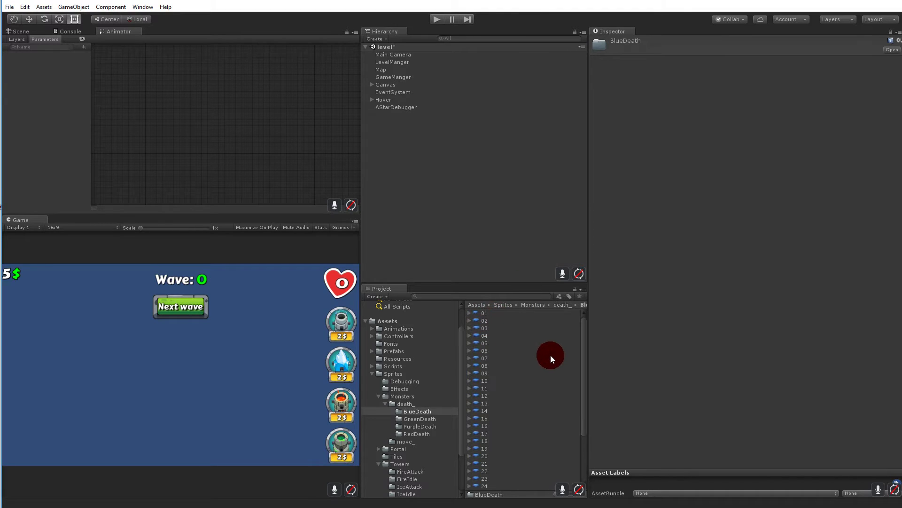
left_click(486, 314)
scroll(519, 378, "down", 3)
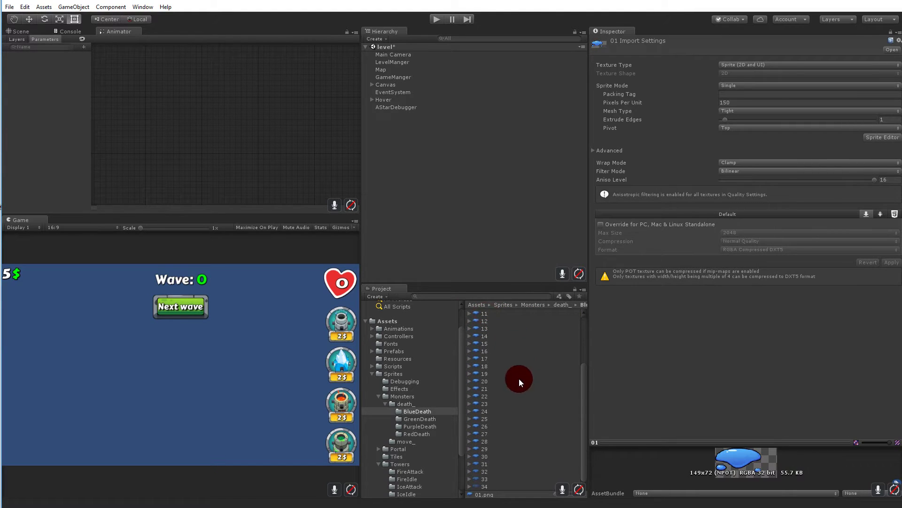
left_click(486, 487, "shift")
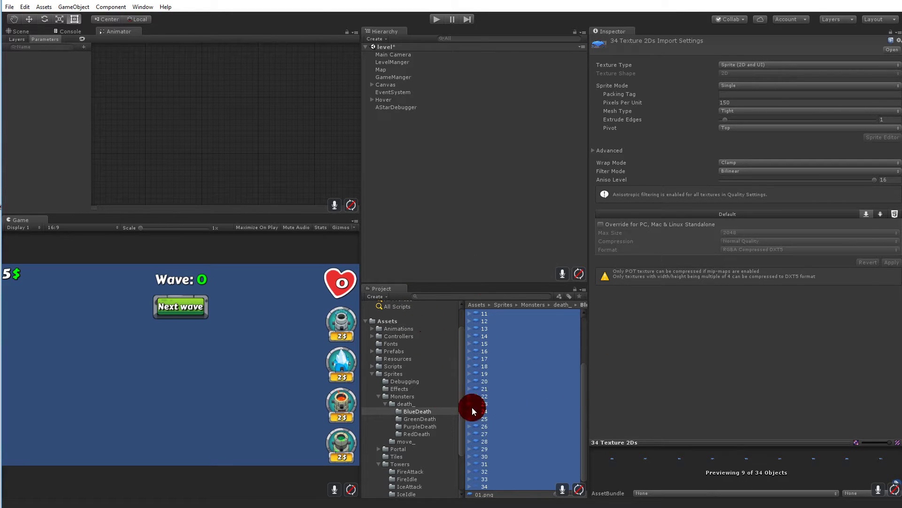
scroll(537, 383, "up", 3)
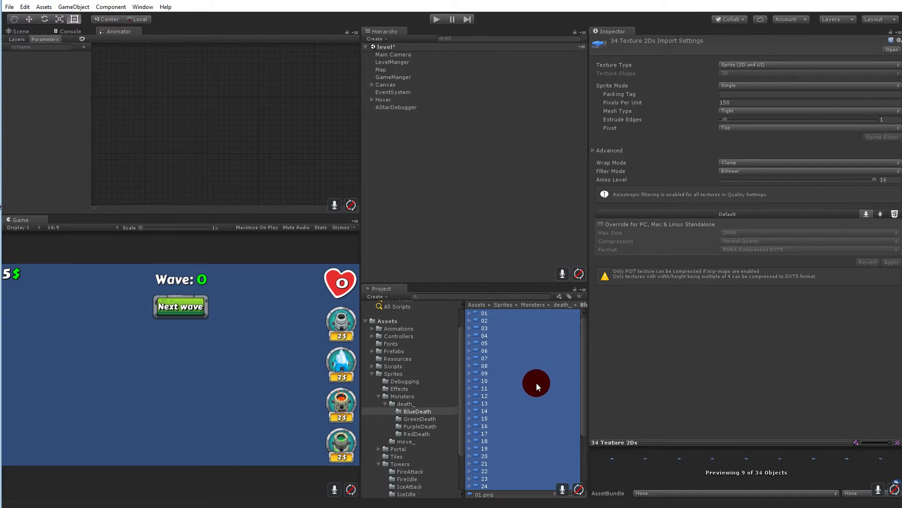
scroll(523, 405, "down", 3)
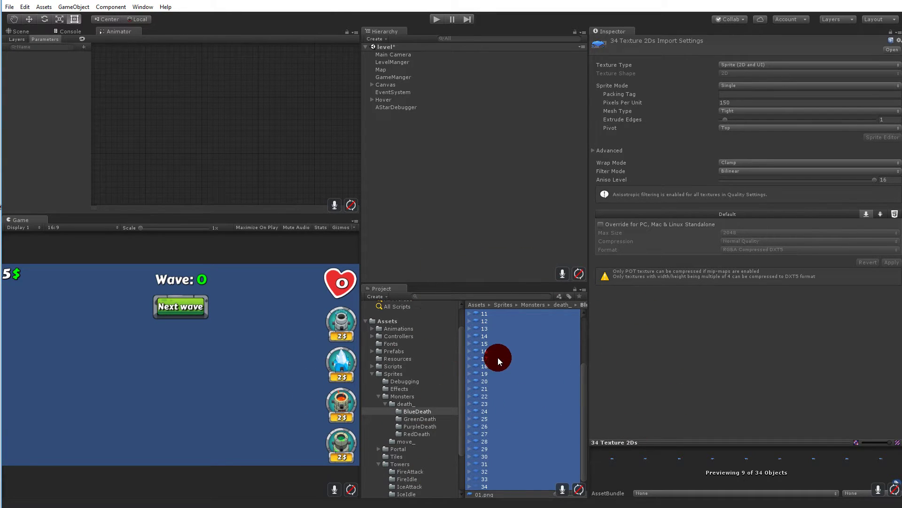
left_click_drag(498, 357, 469, 218)
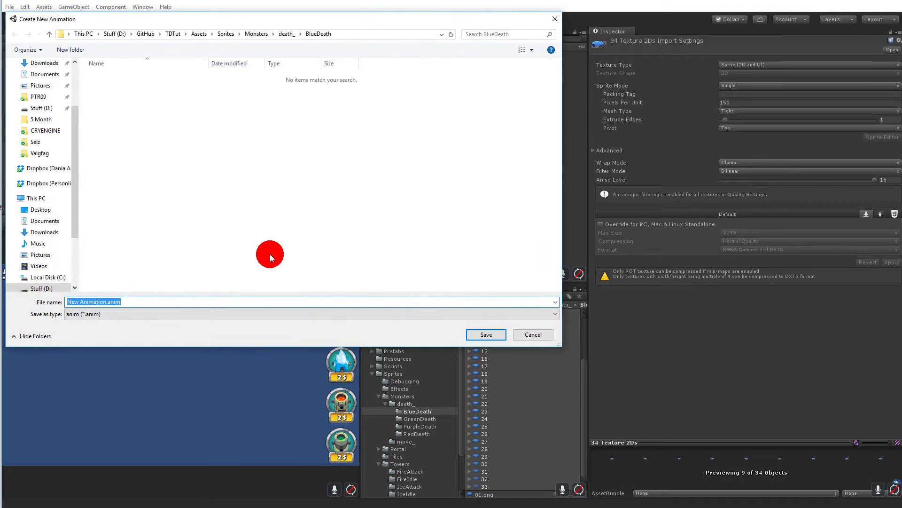
Save the new clip as BlueDeath in Assets/Animations/Monsters.
type("BlueDeath")
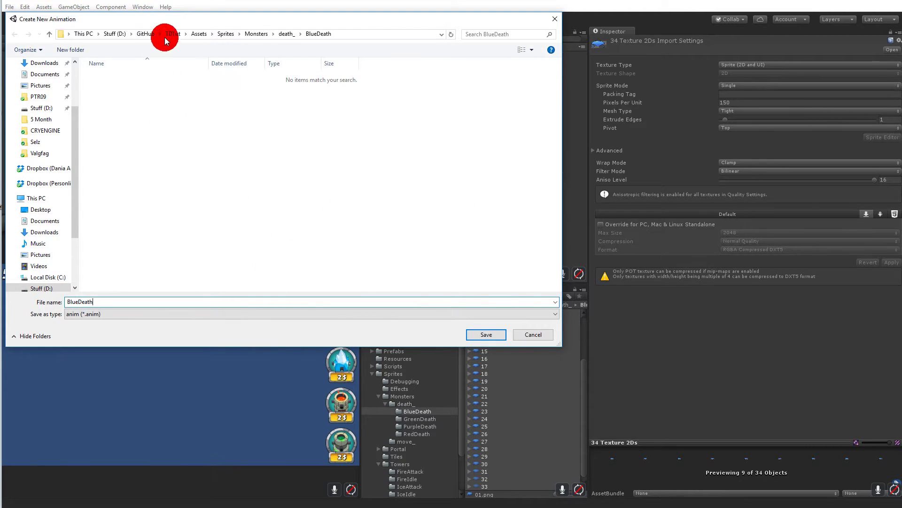
left_click(197, 35)
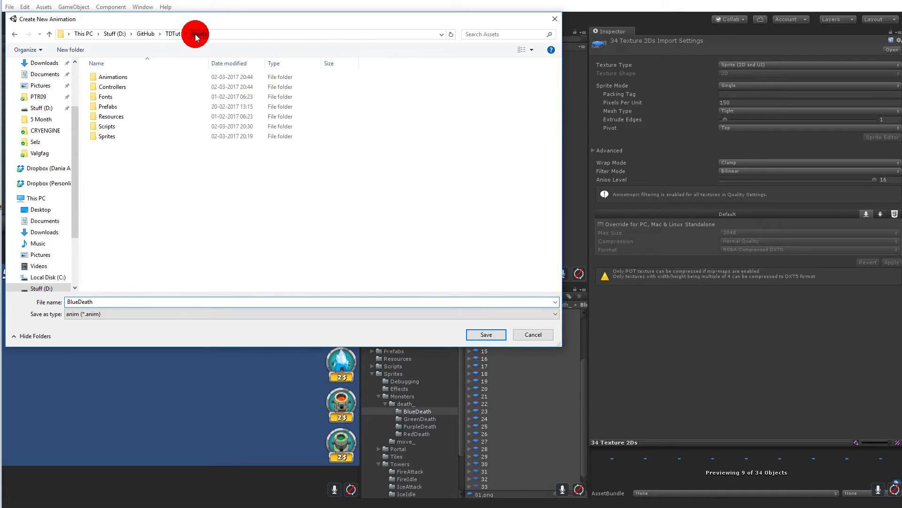
double_click(117, 77)
double_click(115, 79)
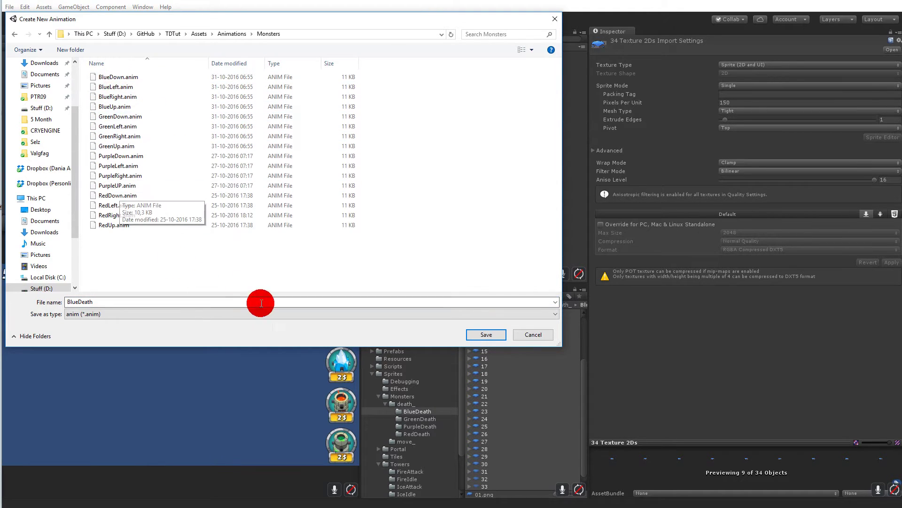
left_click(490, 336)
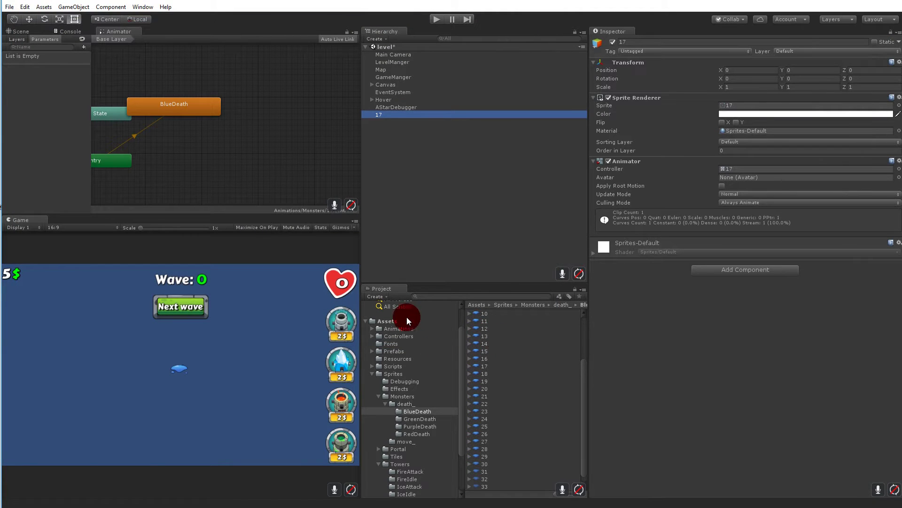
Delete the auto-created 17.controller in Animations/Monsters and the 17 object from the Hierarchy.
left_click(403, 329)
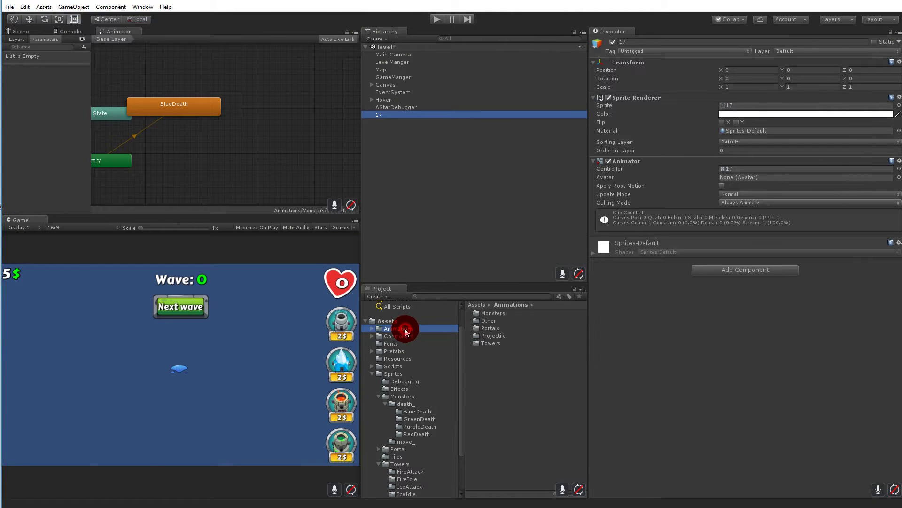
double_click(489, 313)
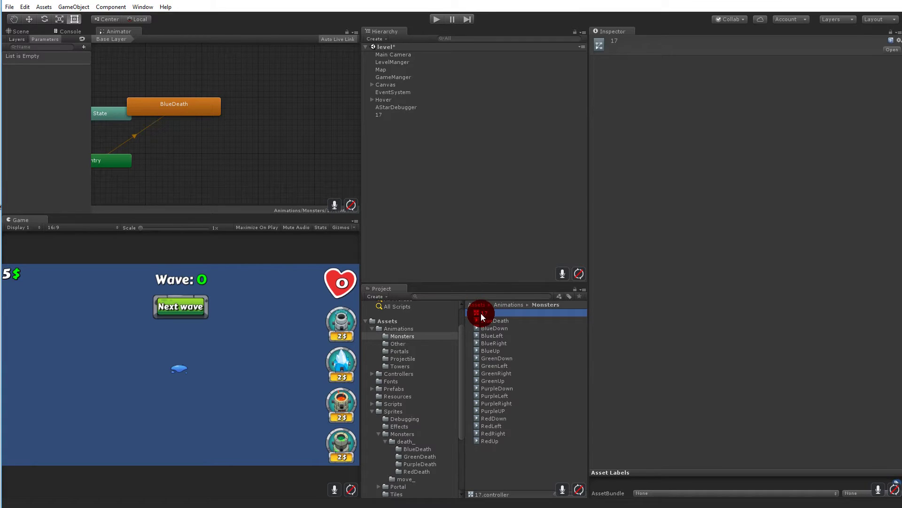
key("Delete")
left_click(481, 272)
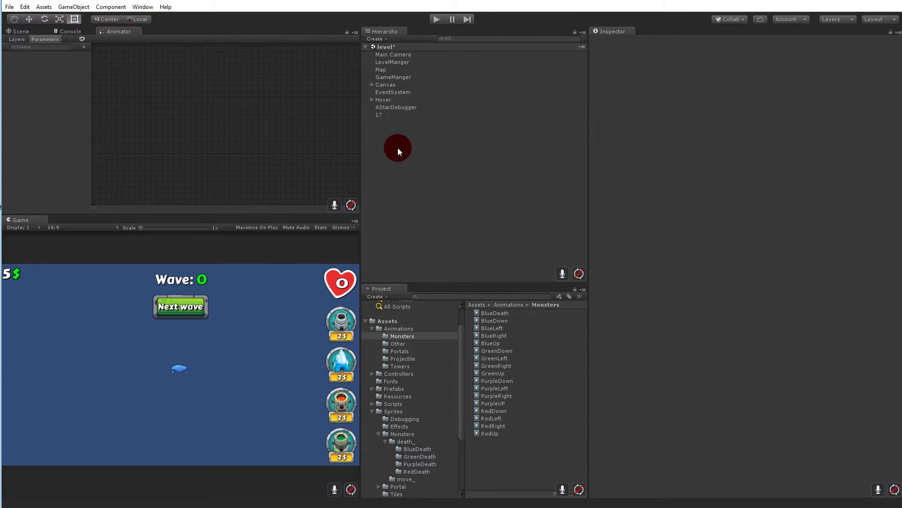
left_click(386, 117)
key("Delete")
Open Sprites/Monsters/death_/BlueDeath and select all frames 01 through 34.
left_click(395, 411)
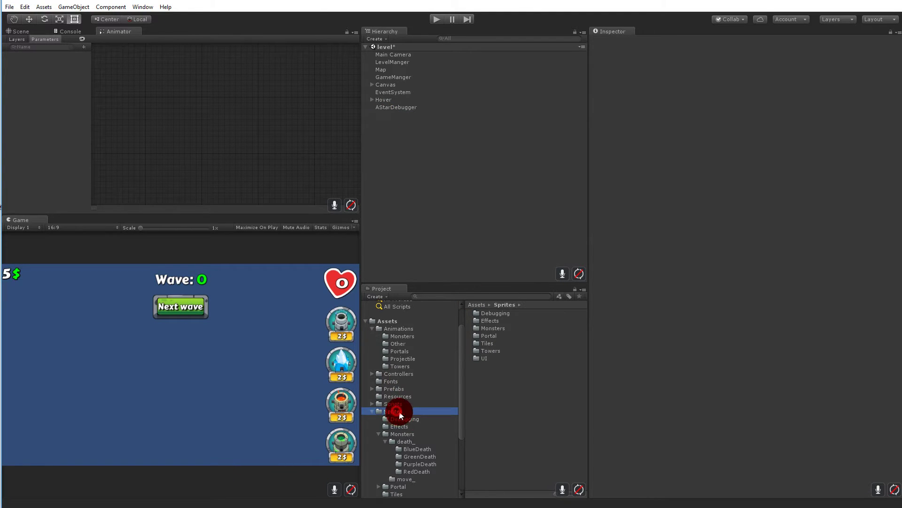
double_click(489, 329)
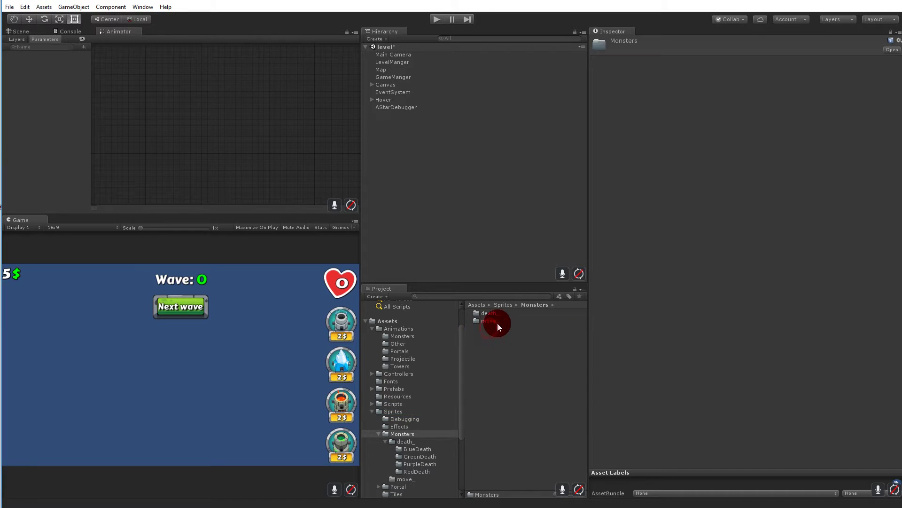
double_click(495, 313)
double_click(491, 314)
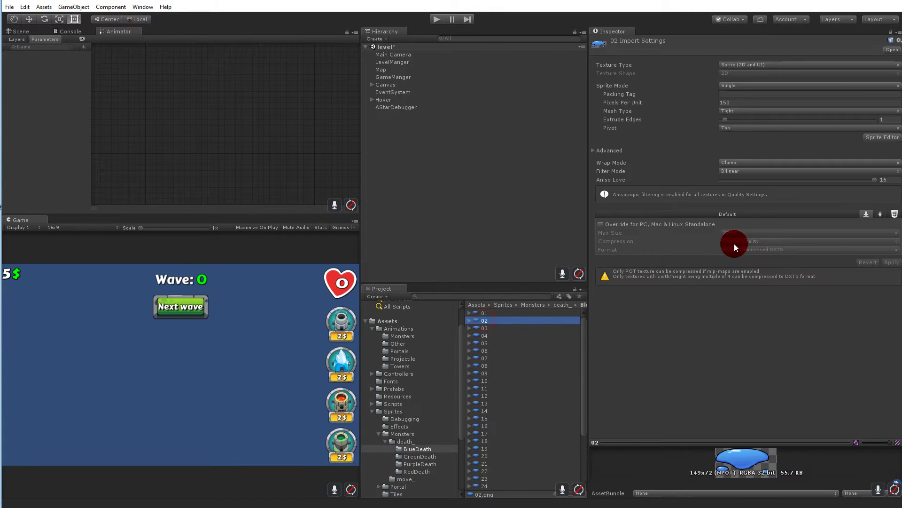
left_click(734, 102)
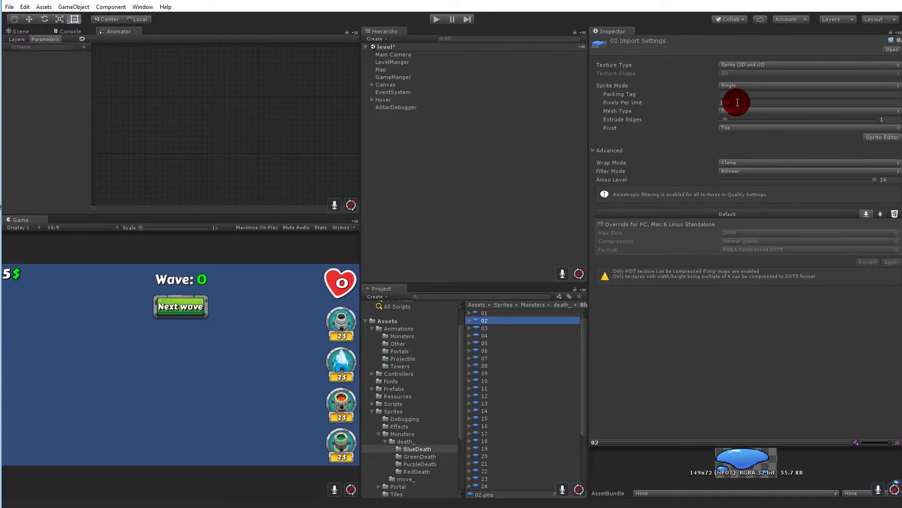
left_click(718, 131)
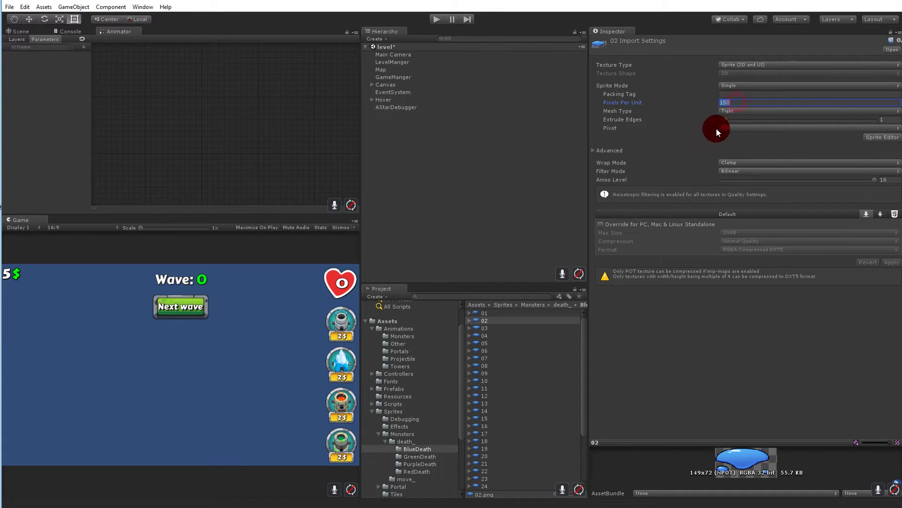
left_click(487, 314)
scroll(515, 357, "down", 3)
left_click(489, 487, "shift")
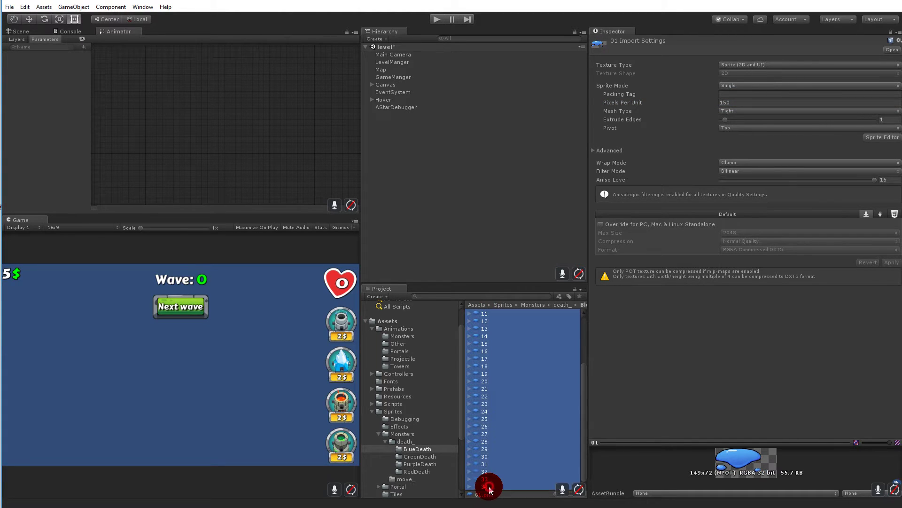
Set Pixels Per Unit to 150 for all 34 death sprites and apply.
left_click(749, 101)
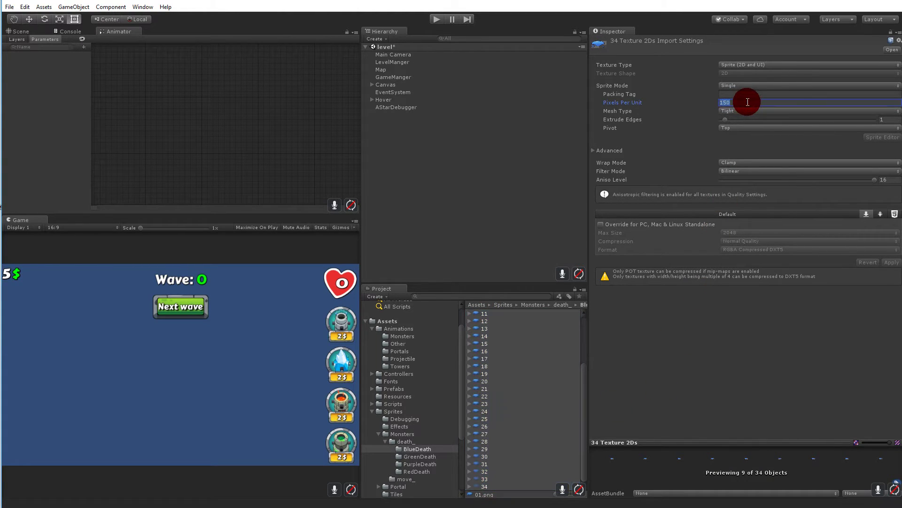
type("300")
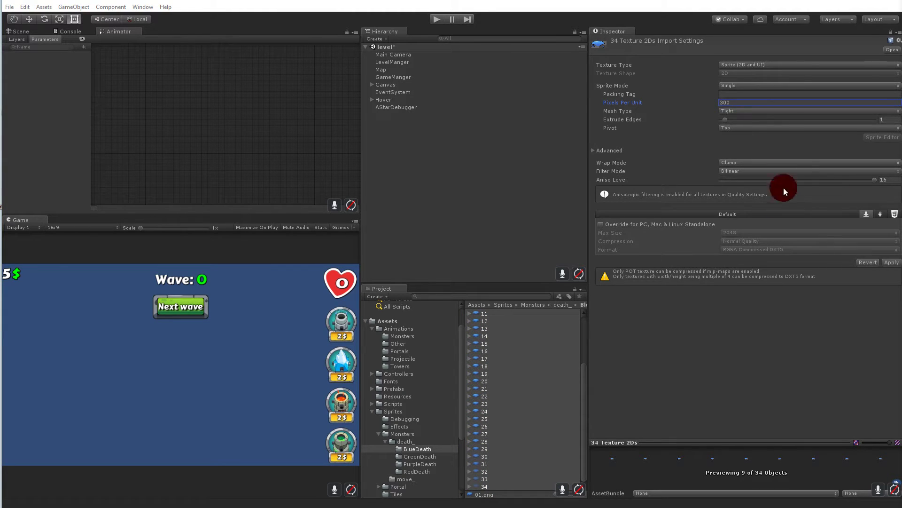
key("BackSpace")
key("BackSpace")
key("BackSpace")
type("150")
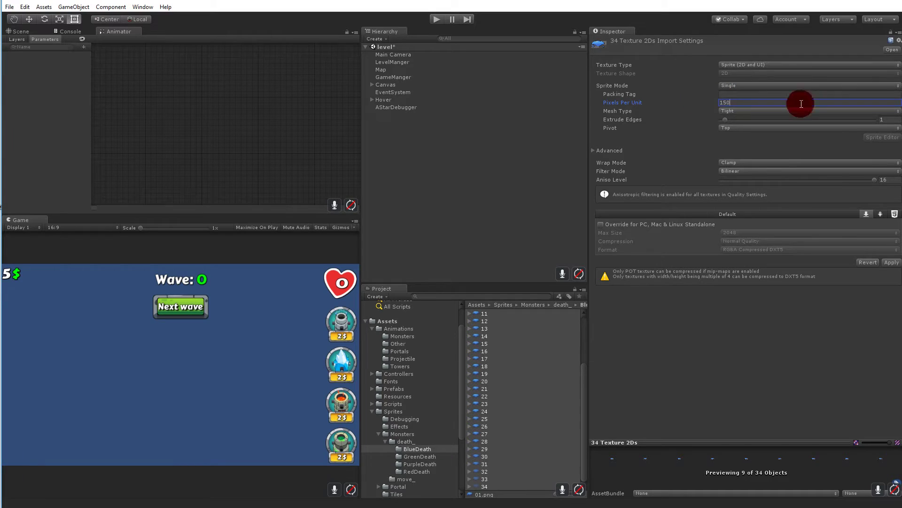
left_click(891, 263)
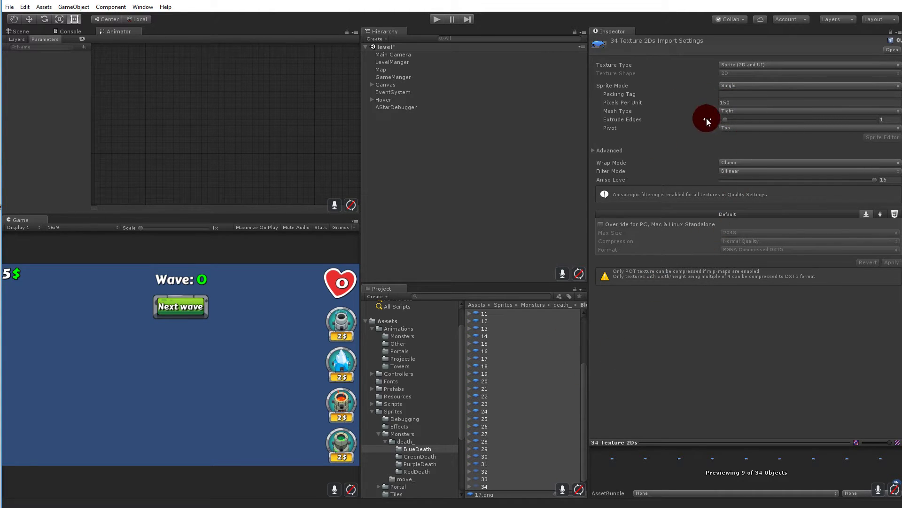
left_click(585, 396)
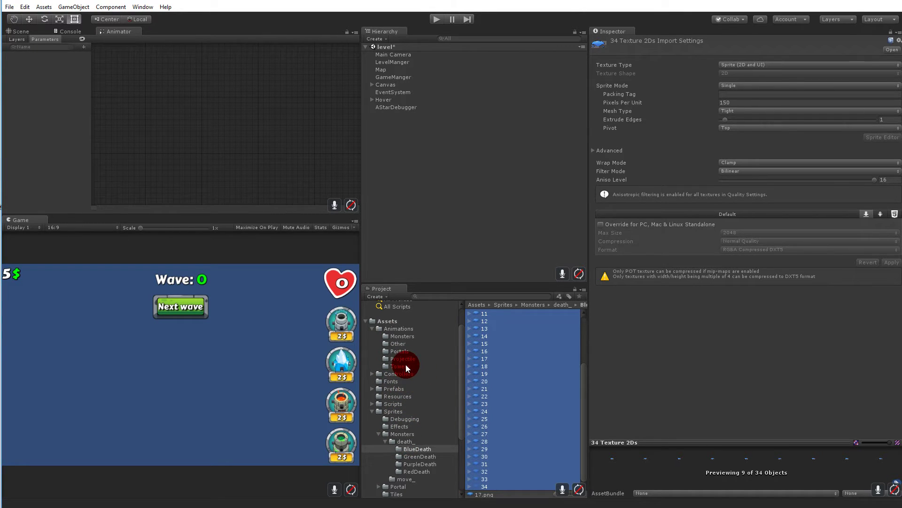
Drag the BlueMonster prefab from Prefabs/Monster into the level and view its BlueController graph.
left_click(393, 392)
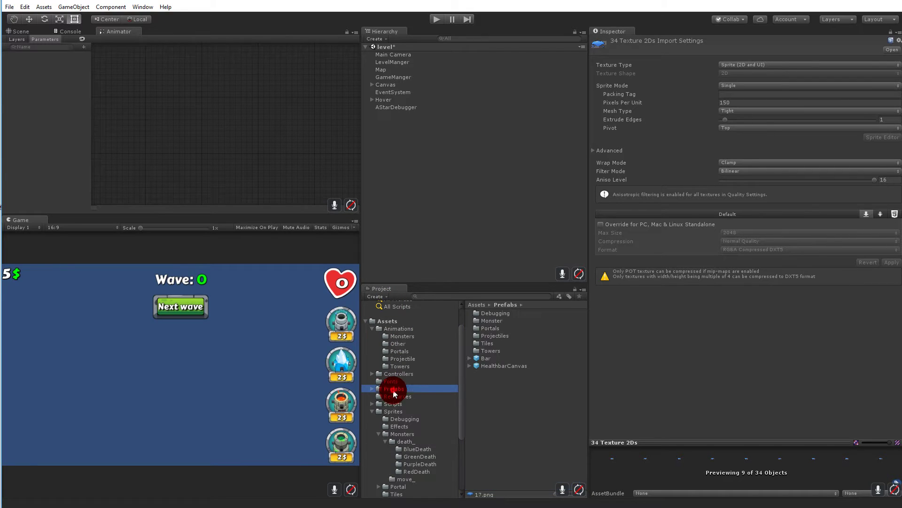
double_click(492, 320)
left_click_drag(501, 315, 449, 214)
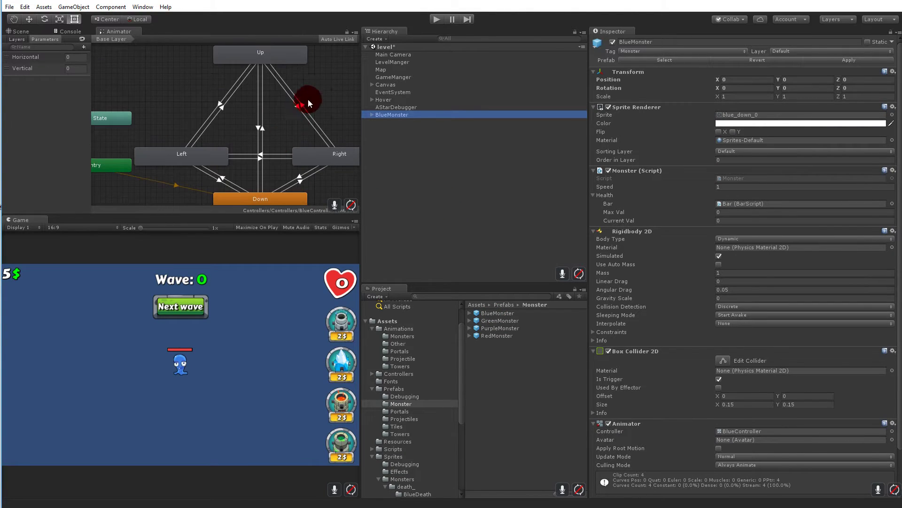
right_click(277, 118)
left_click(318, 83)
middle_click_drag(335, 78, 307, 90)
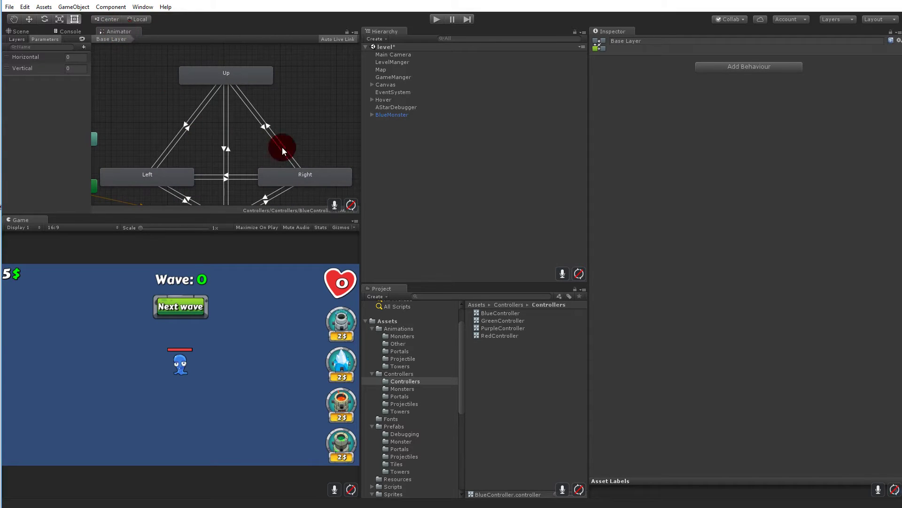
left_click(392, 115)
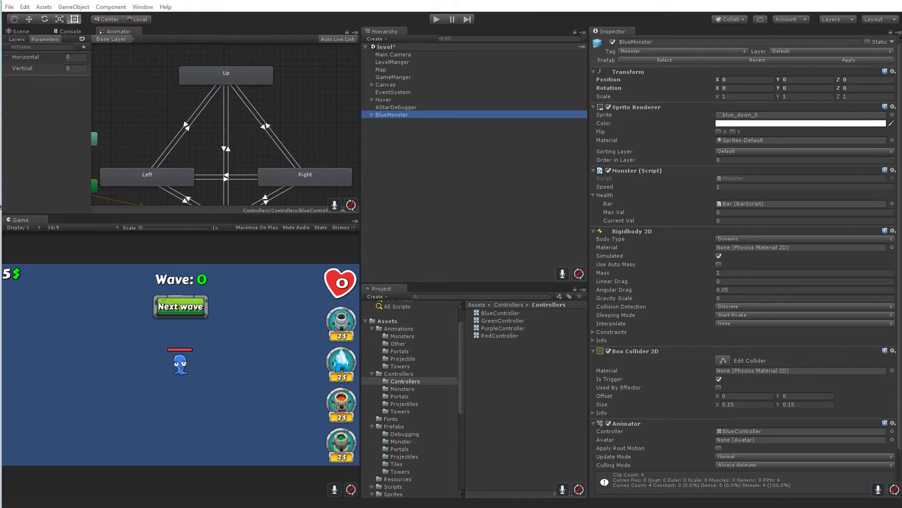
middle_click_drag(214, 190, 277, 130)
left_click(278, 130)
Create an empty new state in free graph space near Any State.
left_click(151, 174)
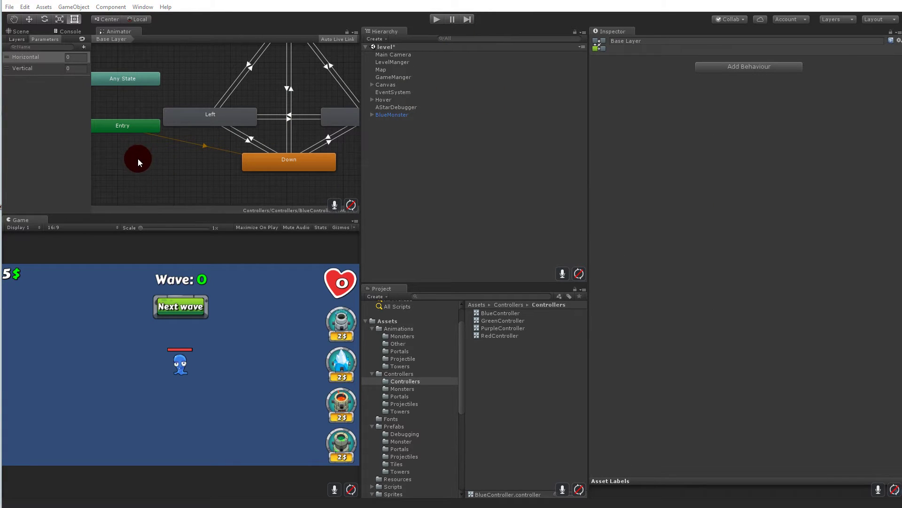
middle_click_drag(137, 159, 211, 196)
middle_click_drag(190, 69, 244, 140)
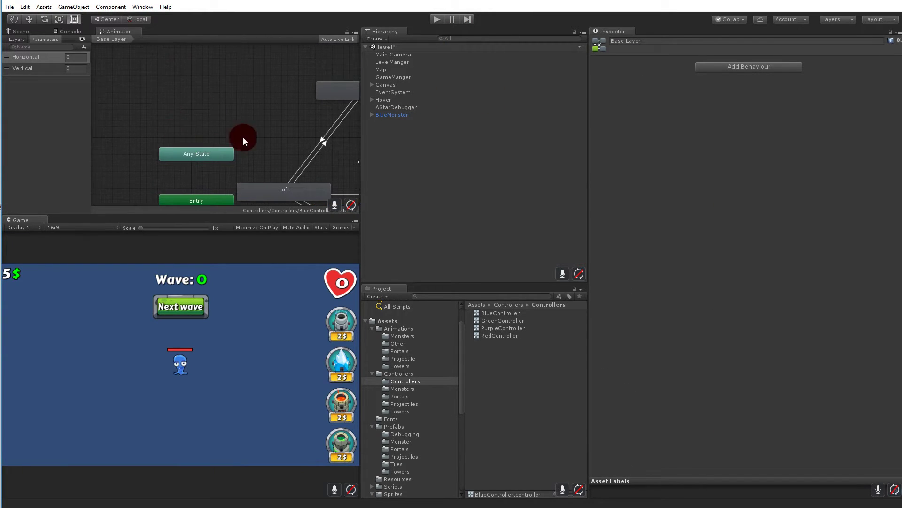
right_click(181, 90)
left_click(222, 95)
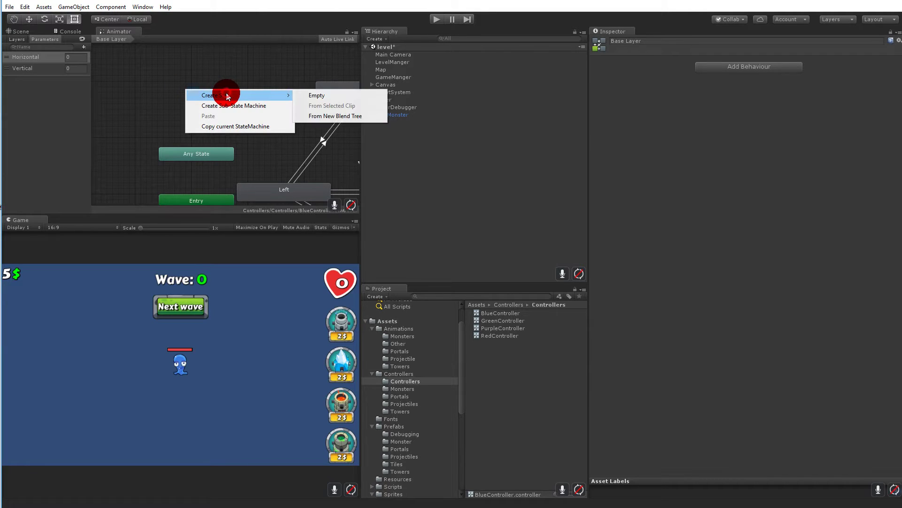
left_click(334, 97)
left_click(227, 95)
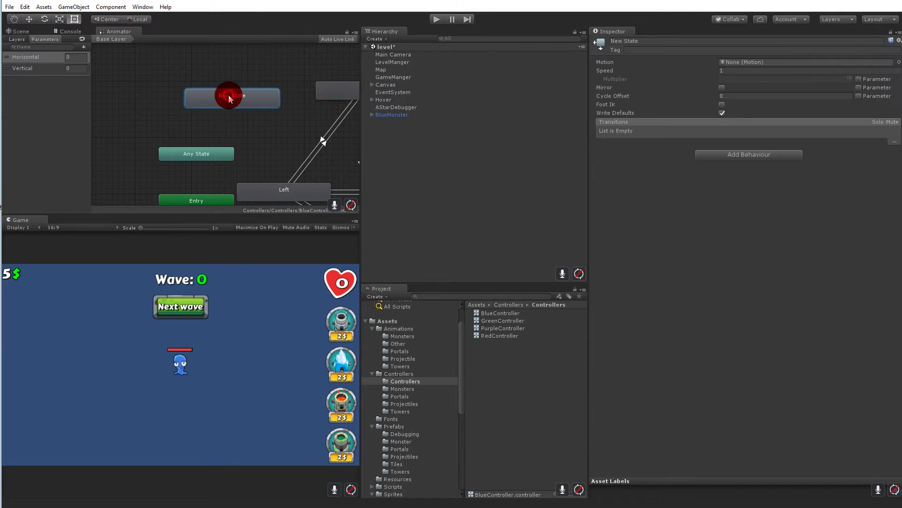
Rename the state BlueDeath and set its Motion to the BlueDeath clip.
left_click(658, 40)
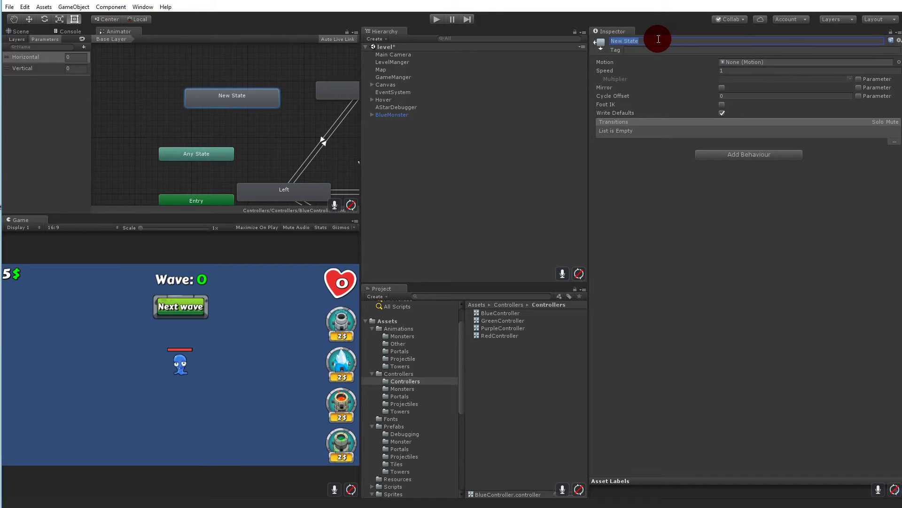
type("Death")
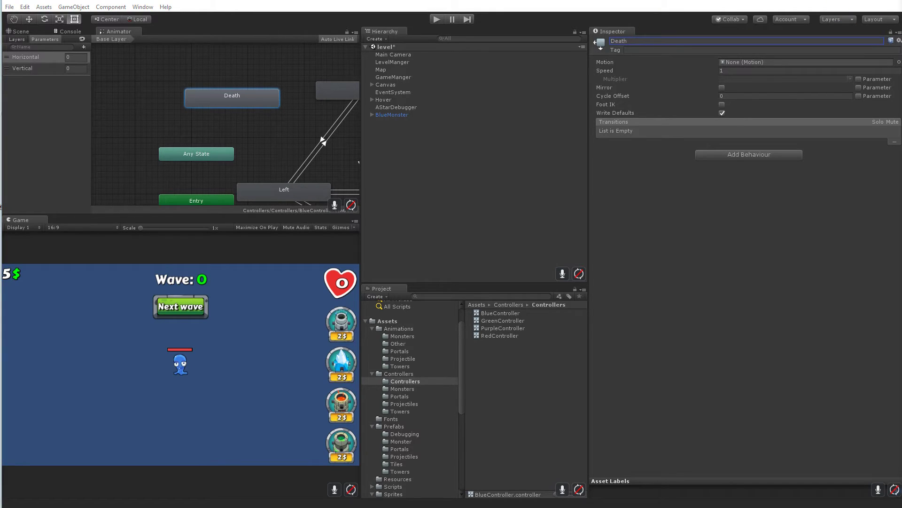
left_click(234, 97)
left_click(640, 40)
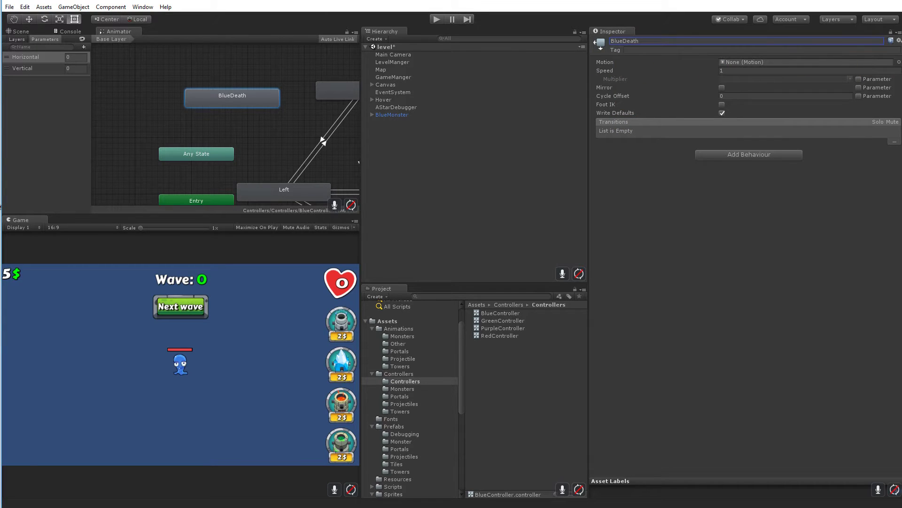
left_click(899, 61)
type("dera")
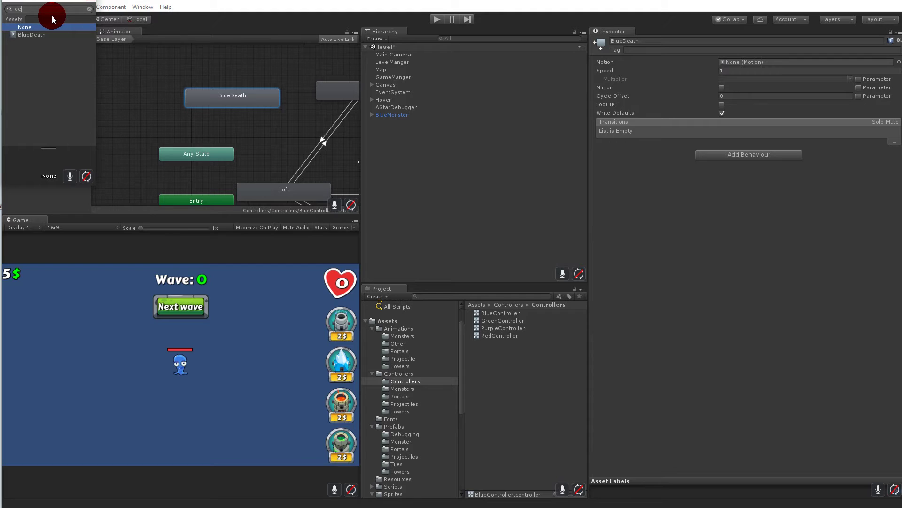
double_click(33, 34)
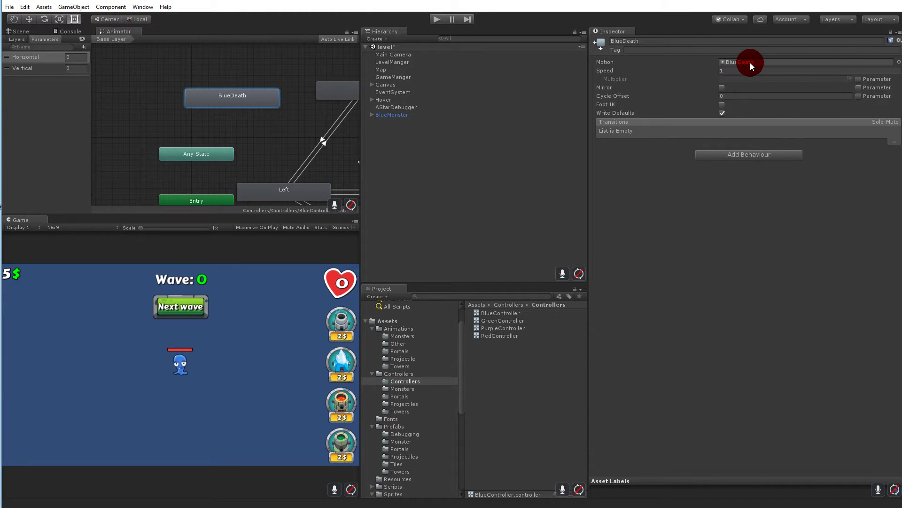
right_click(202, 156)
Add a transition from Any State to BlueDeath and inspect it.
left_click(227, 156)
left_click(244, 103)
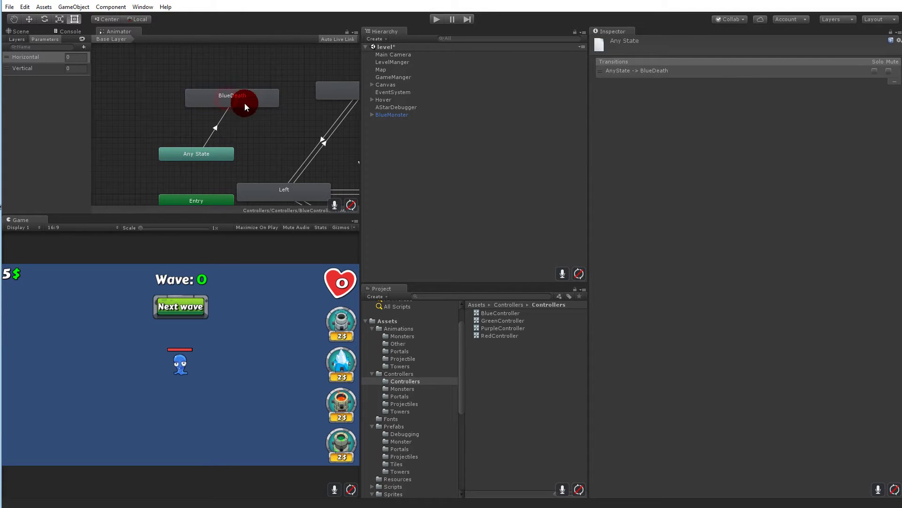
left_click(220, 91)
right_click(216, 89)
left_click(196, 71)
middle_click_drag(243, 101, 193, 94)
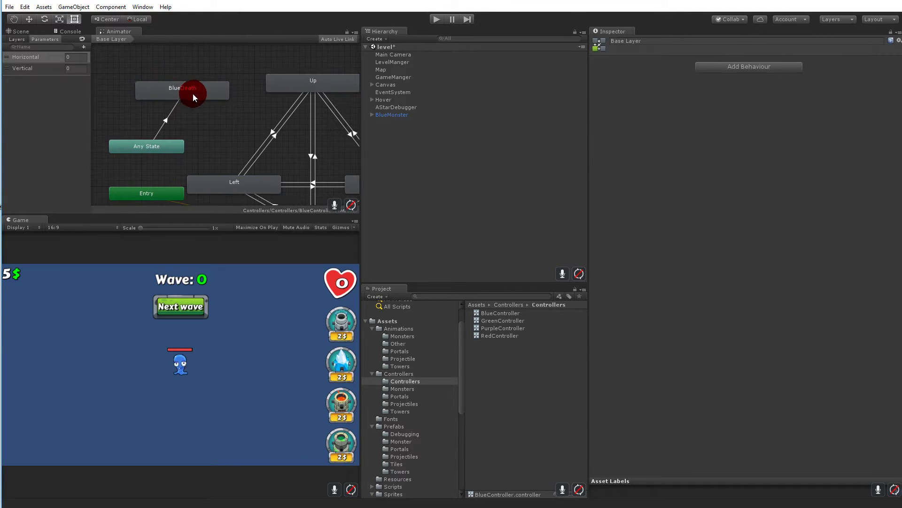
right_click(214, 82)
middle_click_drag(216, 145, 288, 147)
left_click_drag(224, 99, 230, 96)
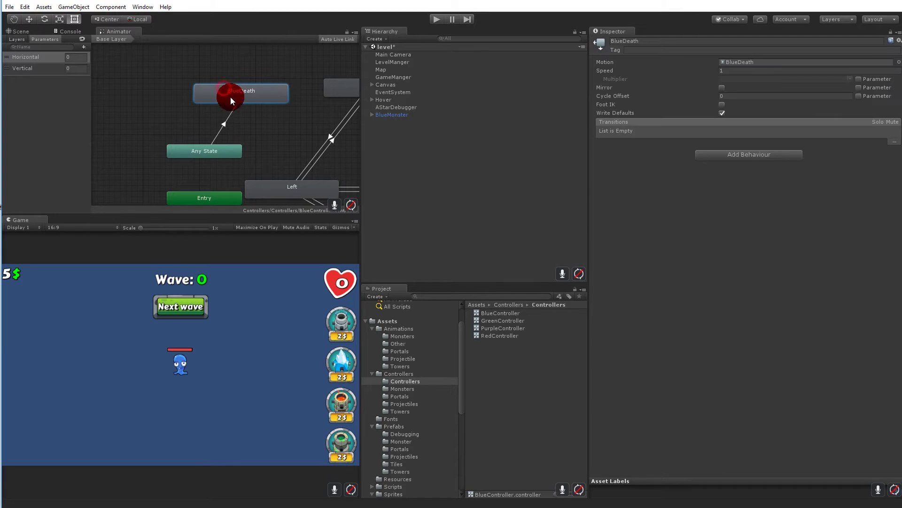
left_click(220, 160)
Set Up as the layer default state and recheck the Any State → BlueDeath transition.
middle_click_drag(268, 137, 267, 73)
right_click(267, 73)
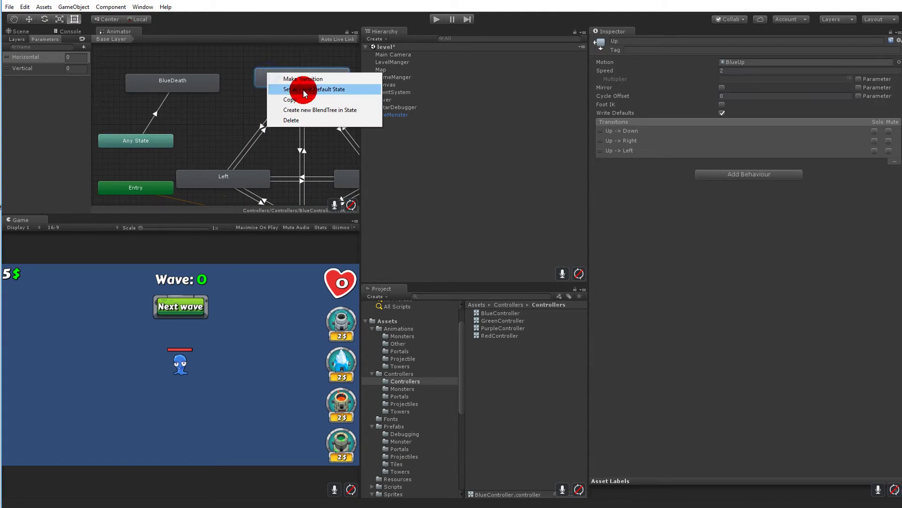
left_click(304, 89)
right_click(217, 100)
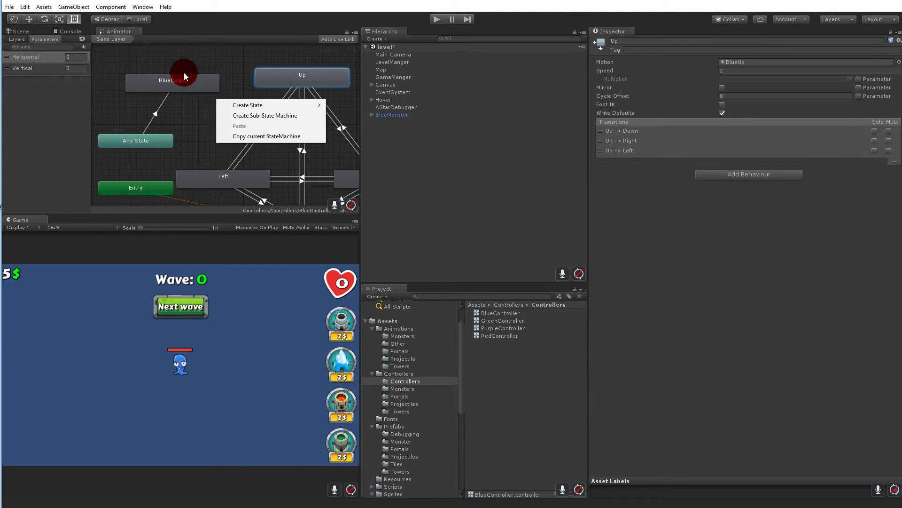
left_click(171, 137)
middle_click_drag(185, 127, 213, 119)
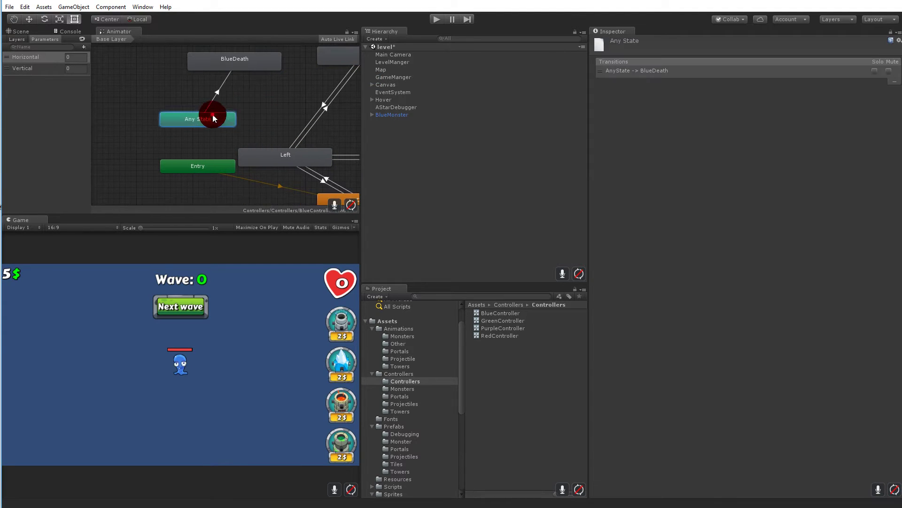
left_click_drag(213, 118, 212, 120)
left_click(227, 94)
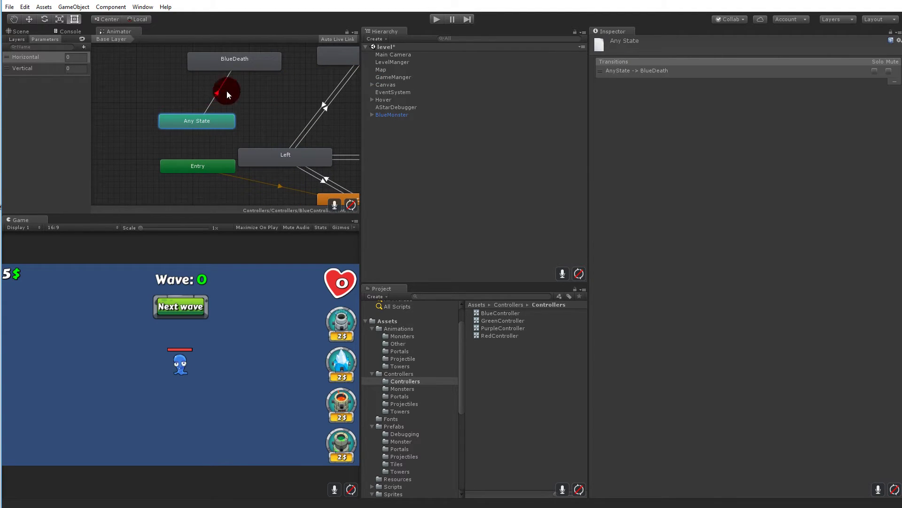
middle_click_drag(262, 100, 276, 165)
Add an empty state and name it DeathExit.
right_click(236, 64)
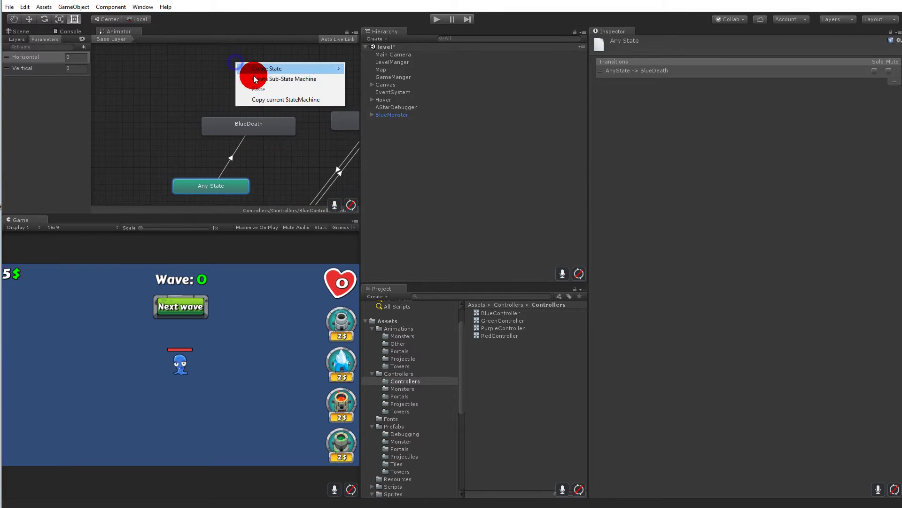
mouse_move(282, 69)
left_click(360, 71)
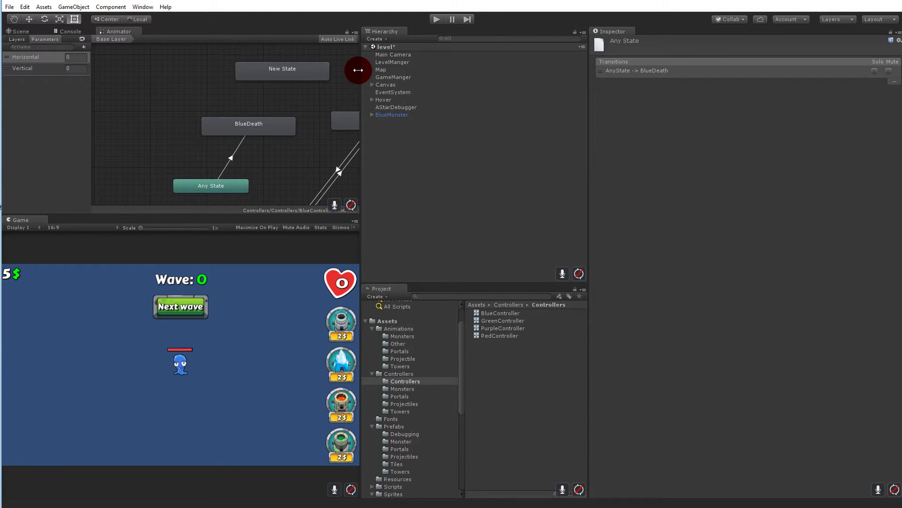
left_click(262, 71)
left_click(667, 41)
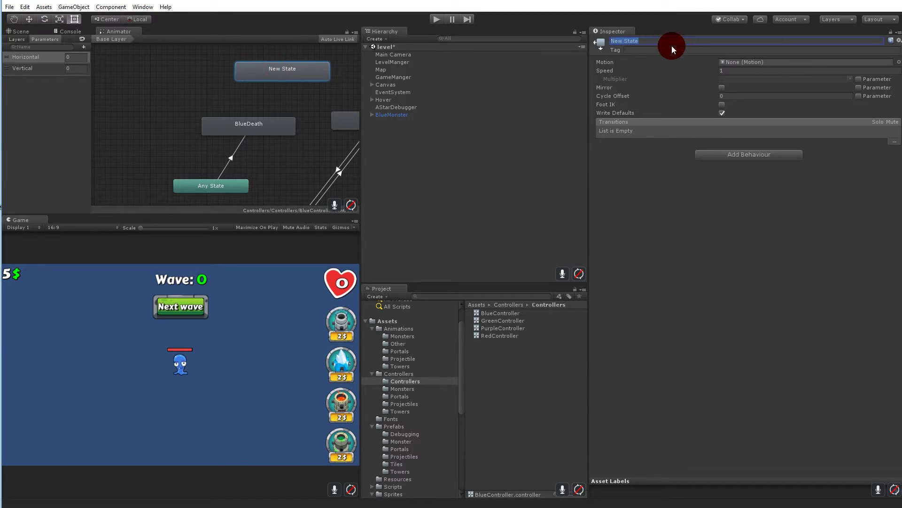
type("DeathExit")
key("Return")
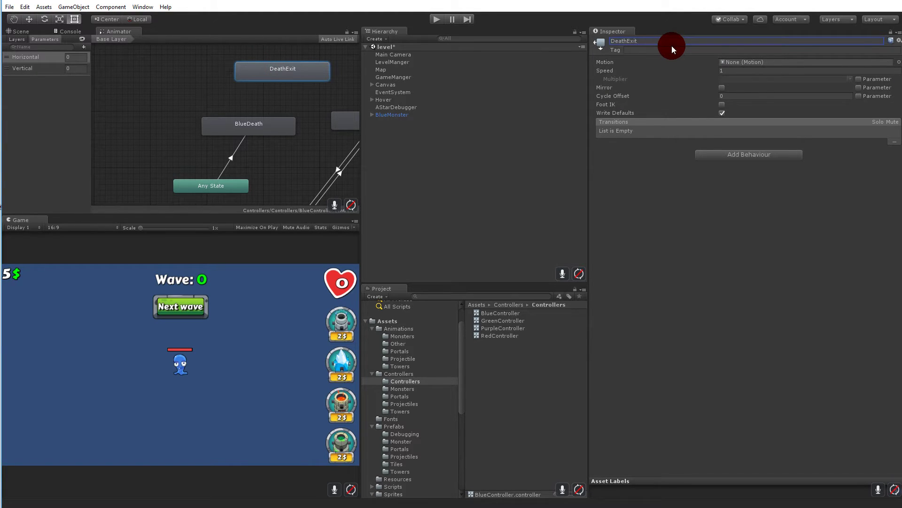
Make a transition from BlueDeath to DeathExit.
right_click(241, 127)
left_click(268, 126)
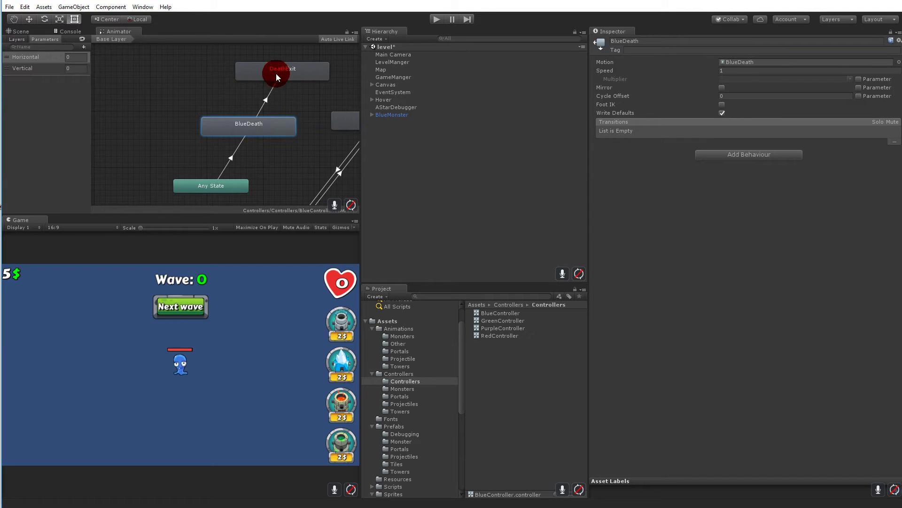
left_click(275, 74)
middle_click_drag(298, 74, 247, 72)
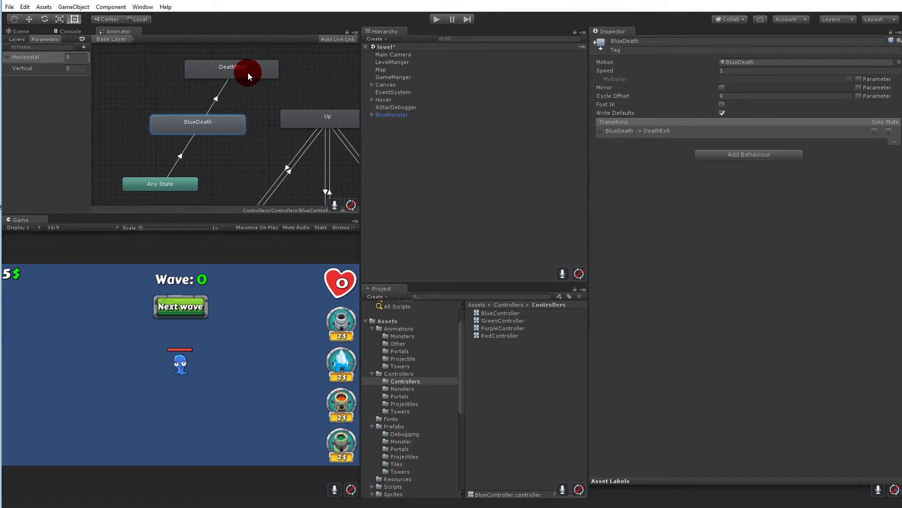
left_click(231, 70)
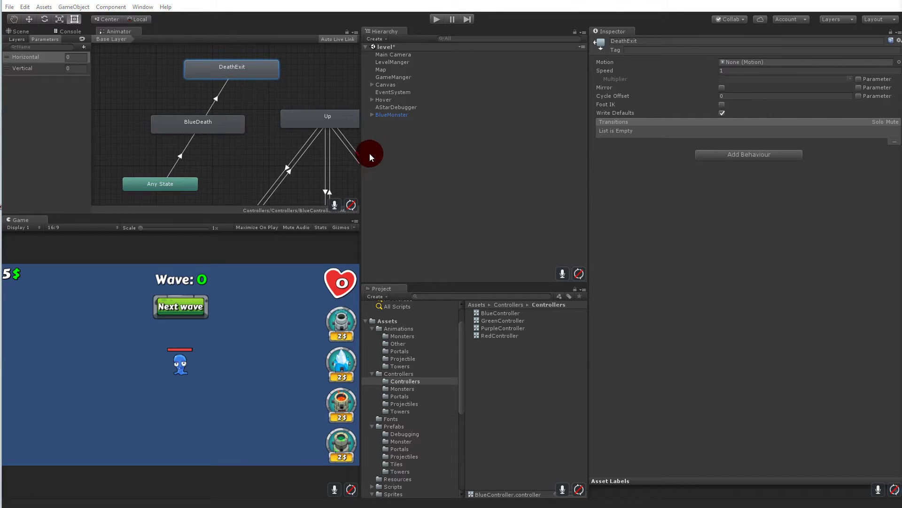
middle_click_drag(232, 152, 273, 156)
left_click(258, 124)
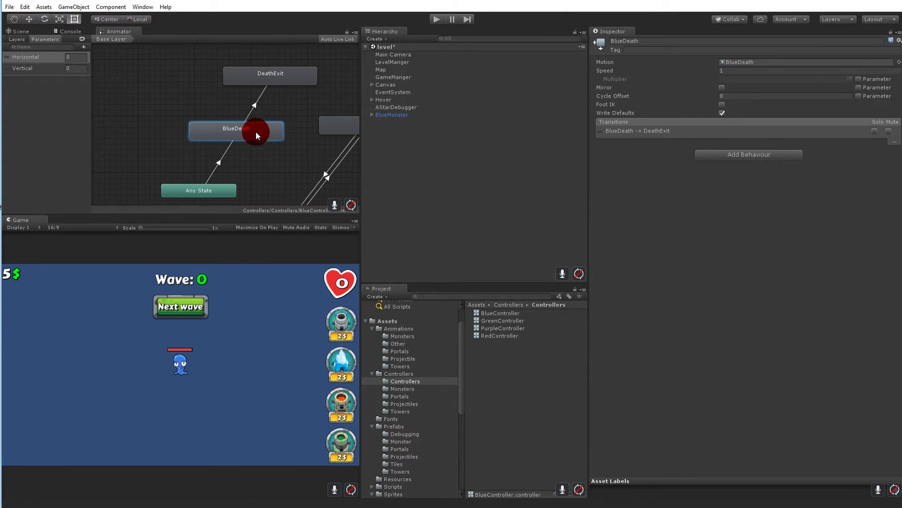
Create a new DeathBehaviour script on the BlueDeath state and open it in Visual Studio.
left_click(731, 155)
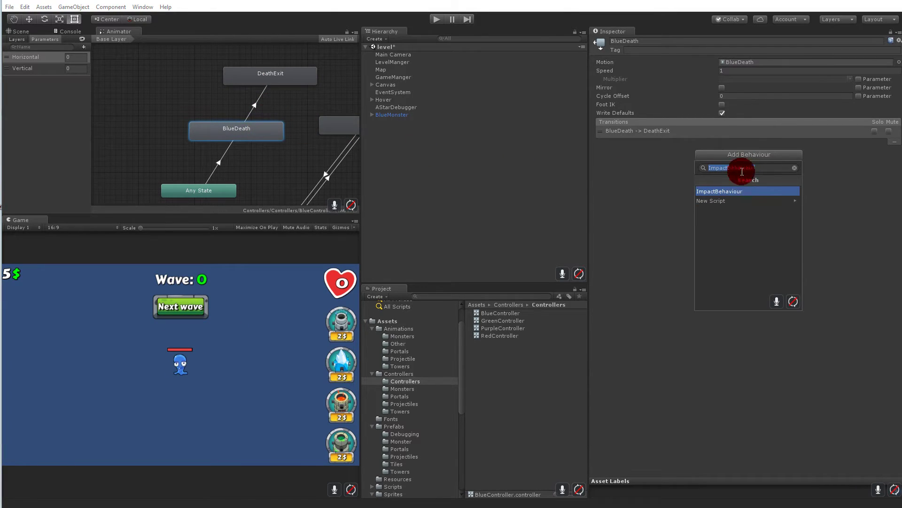
left_click(727, 201)
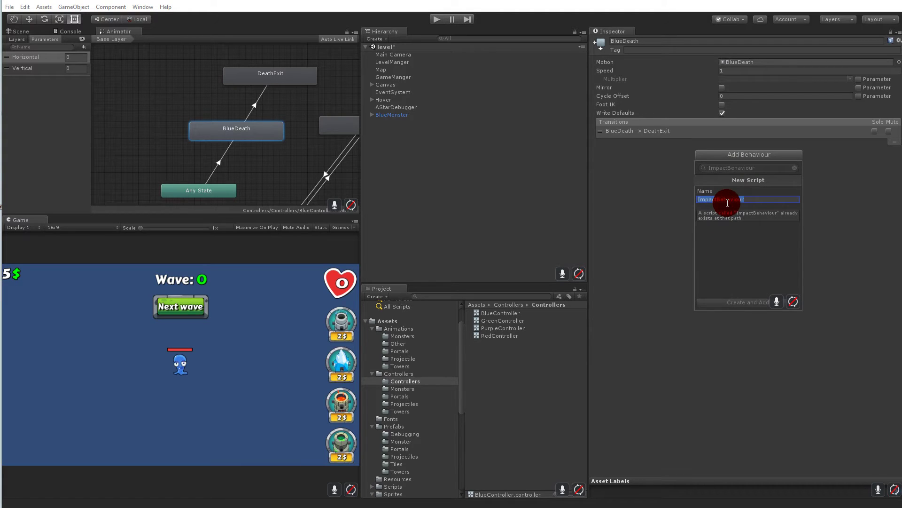
type("Death")
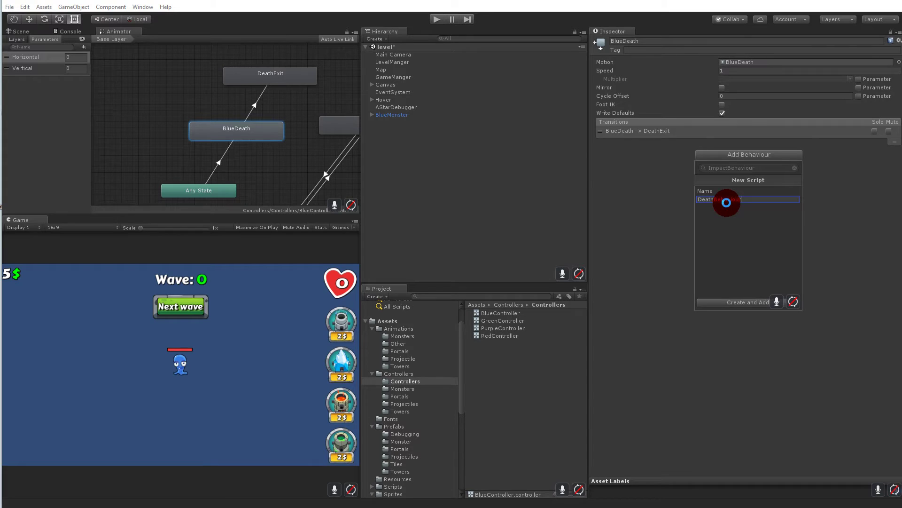
key("Return")
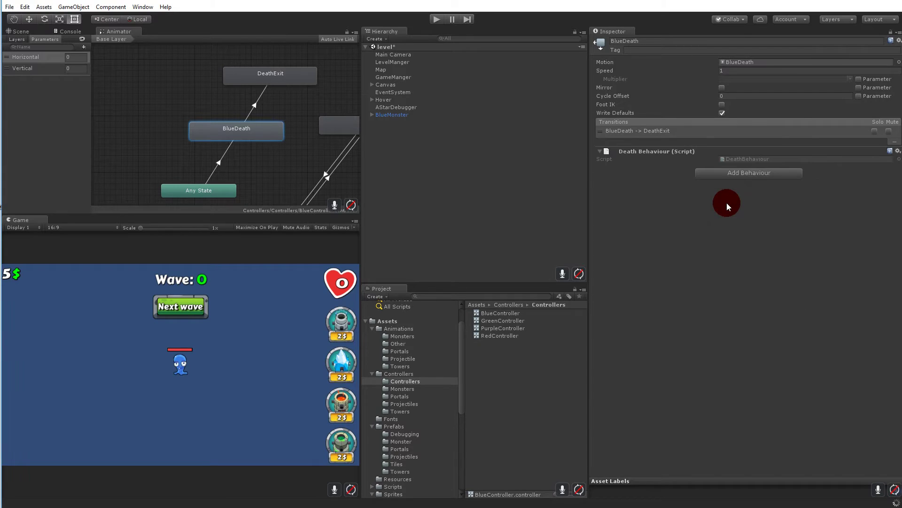
double_click(761, 161)
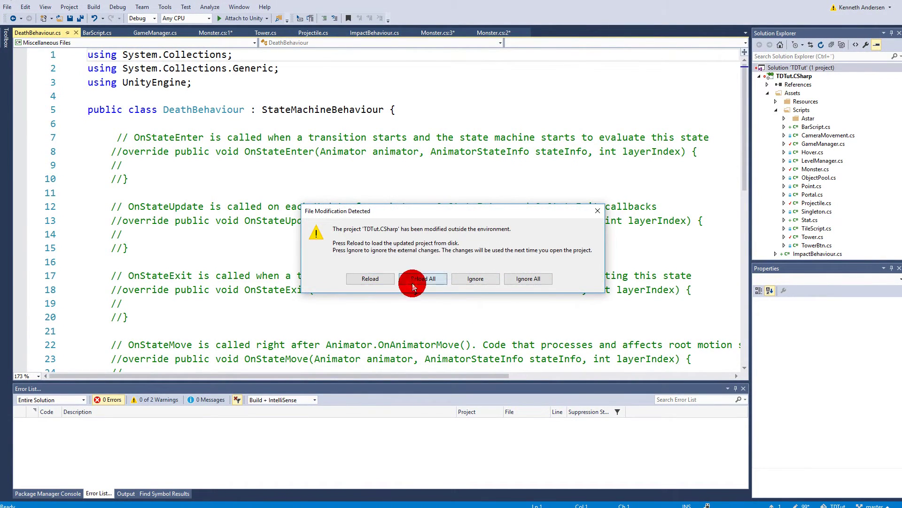
Reload the externally modified project and bring up DeathBehaviour.cs.
left_click(412, 287)
left_click(438, 311)
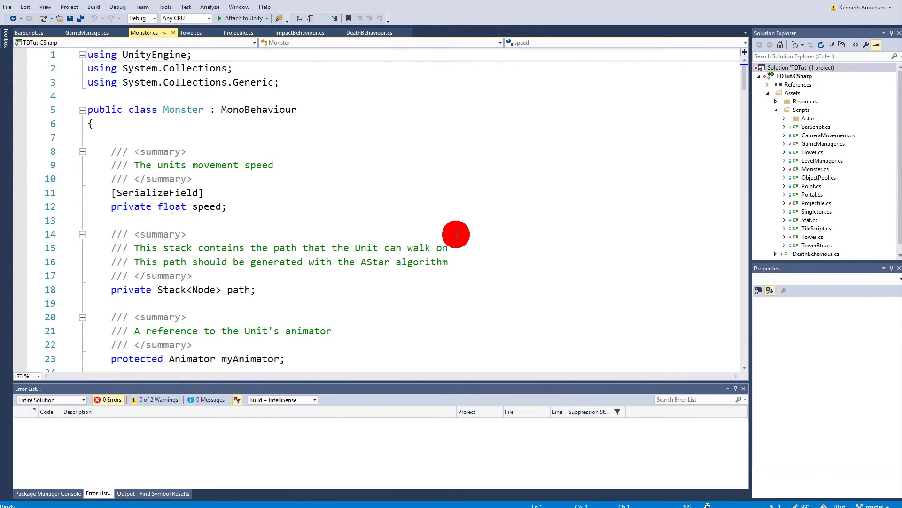
left_click(439, 217)
left_click(370, 32)
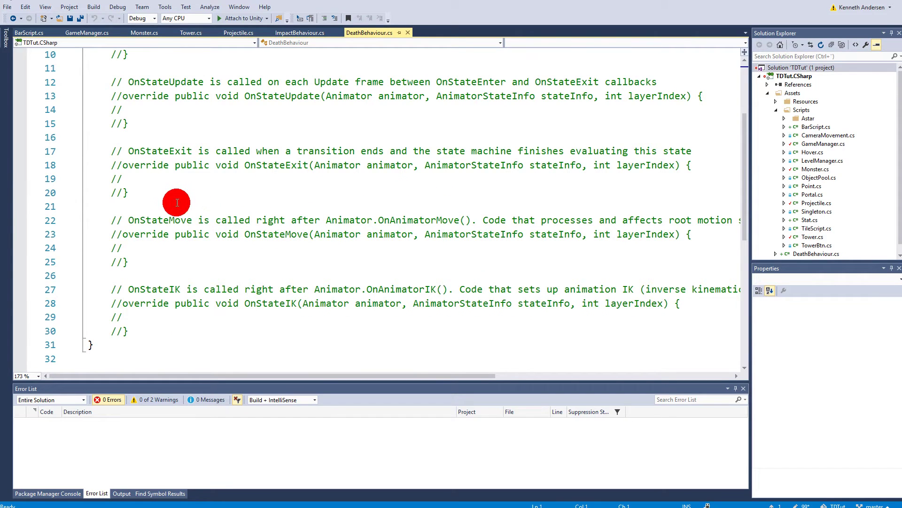
Uncomment OnStateExit and add animator.GetComponent<Monster>().Release(); inside it.
left_click_drag(131, 193, 69, 161)
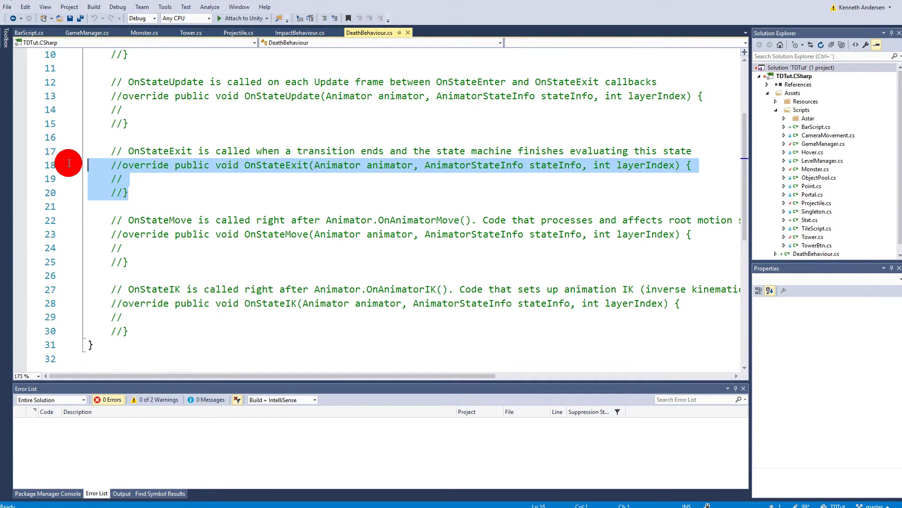
left_click(334, 18)
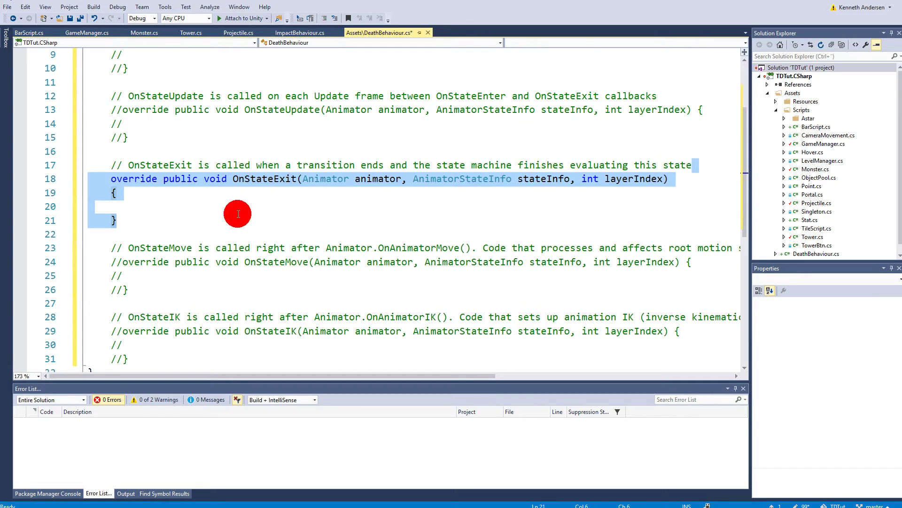
left_click(238, 213)
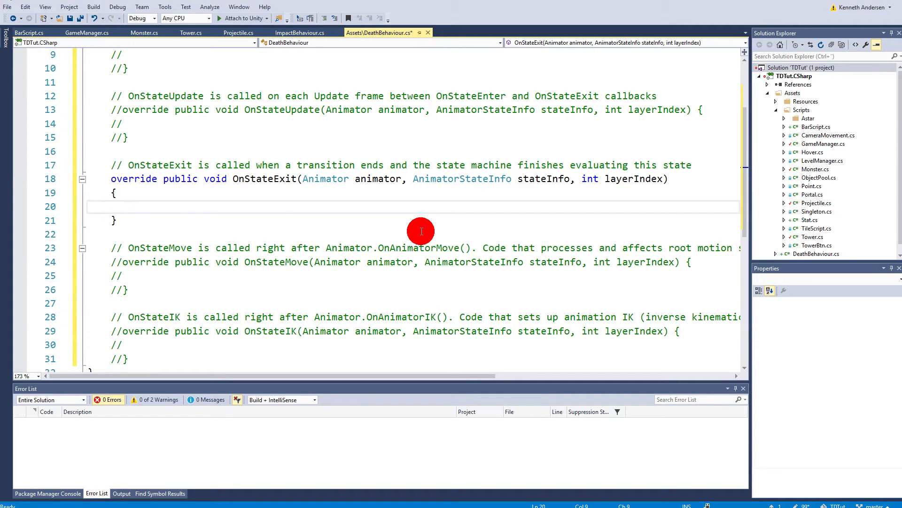
type("animator.get")
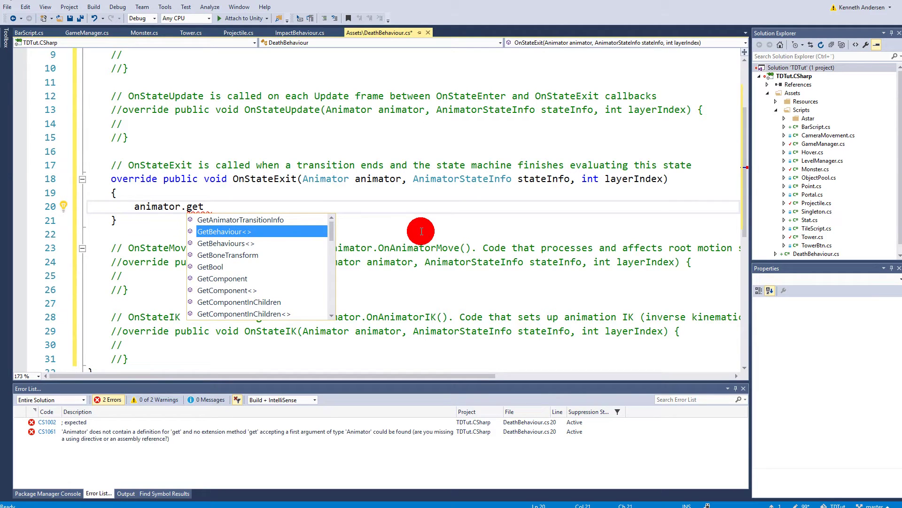
type("co<")
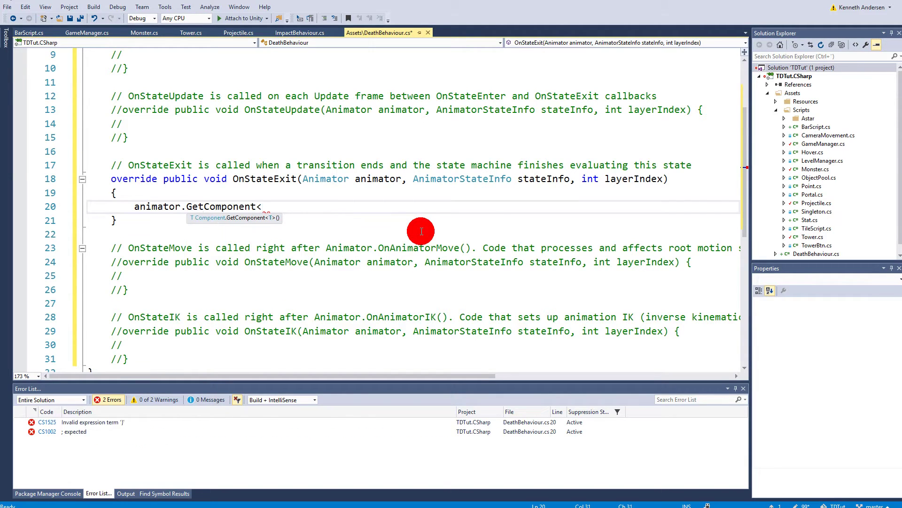
type("MonsterZ")
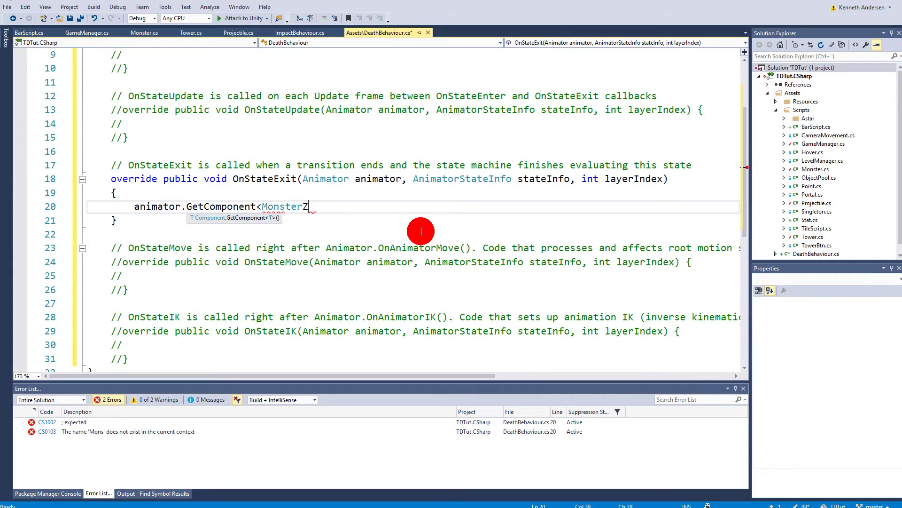
key("BackSpace")
type(">().rele")
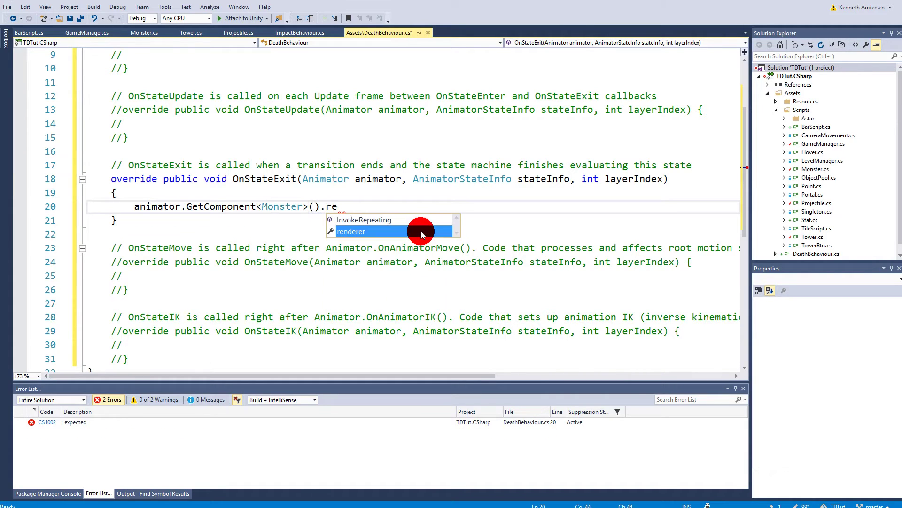
key("BackSpace")
key("BackSpace")
key("BackSpace")
key("BackSpace")
type("Rl")
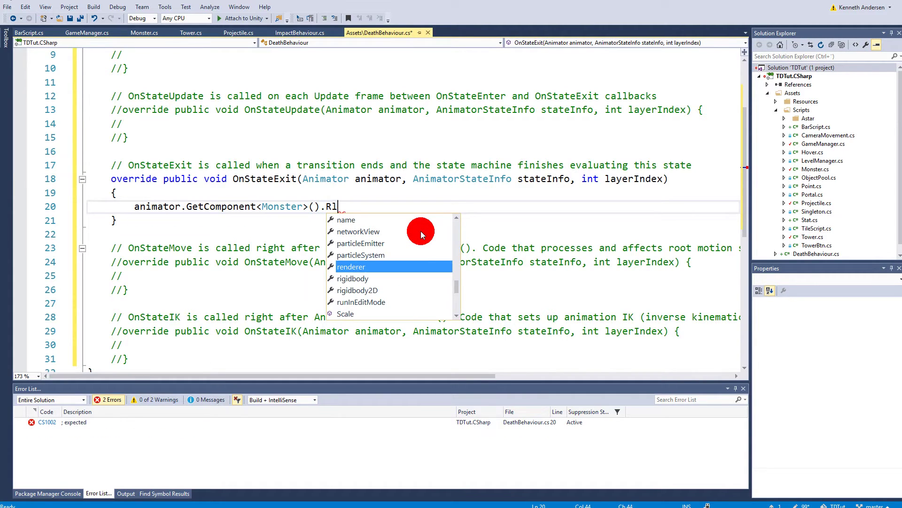
type("eas")
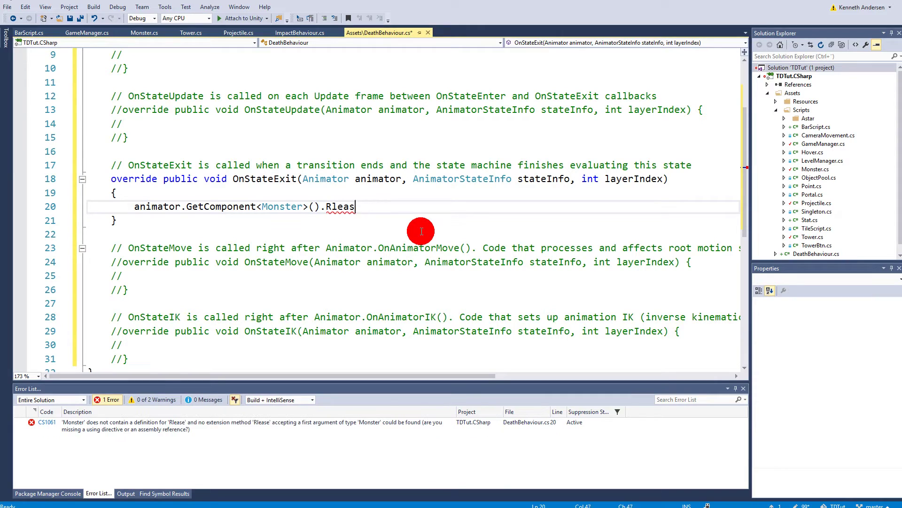
type("e();lea")
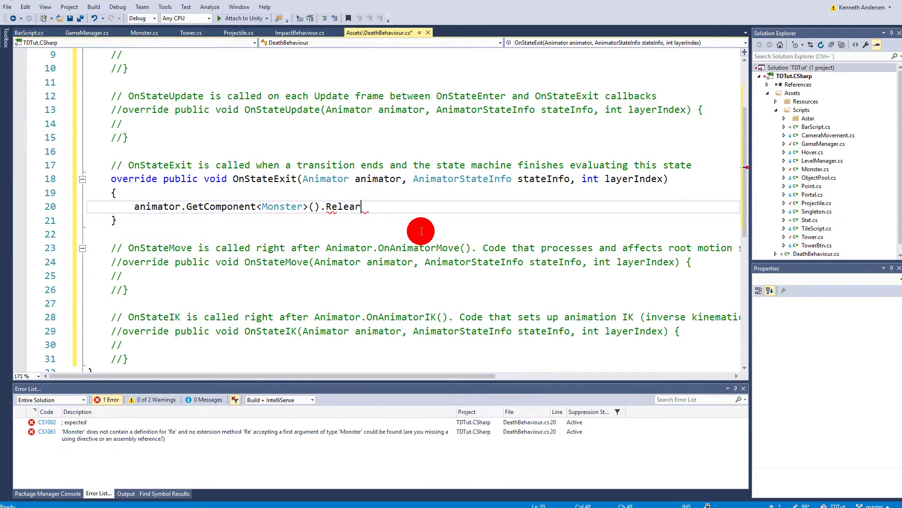
type("se();")
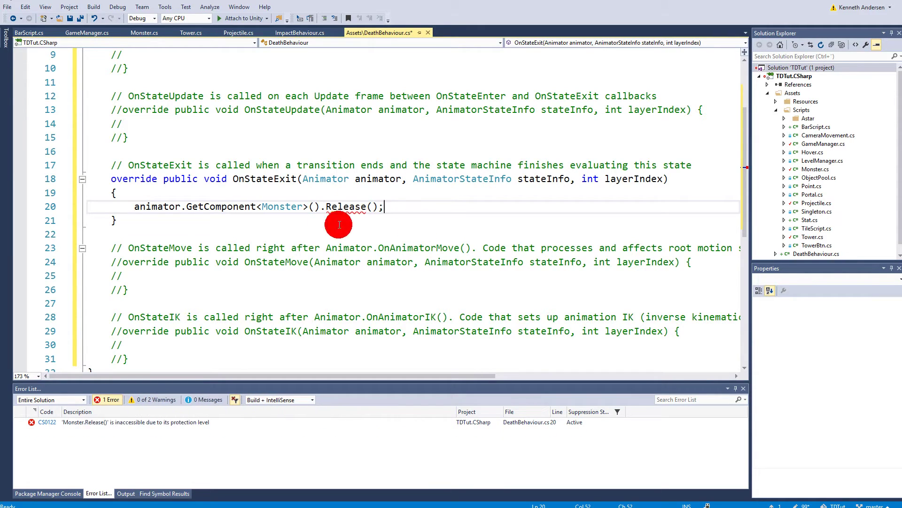
Review the Release call line and save DeathBehaviour.cs.
mouse_move(336, 203)
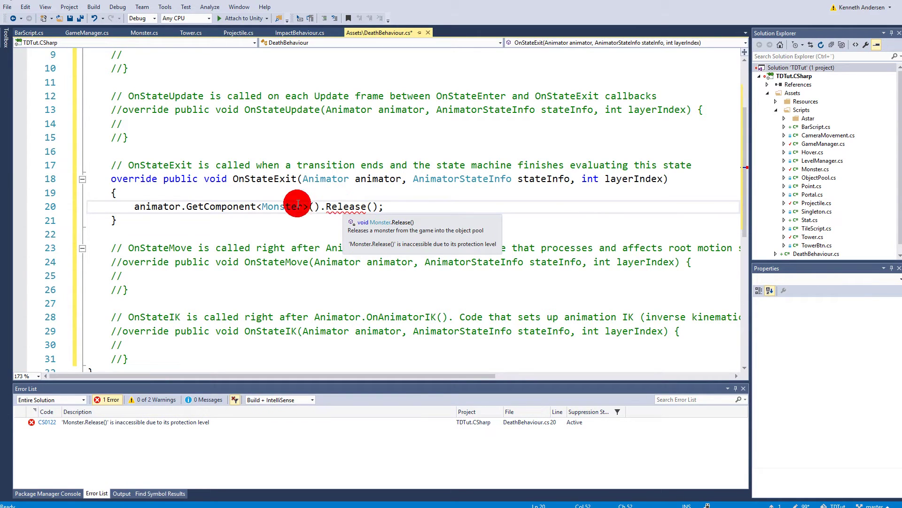
left_click_drag(385, 207, 135, 207)
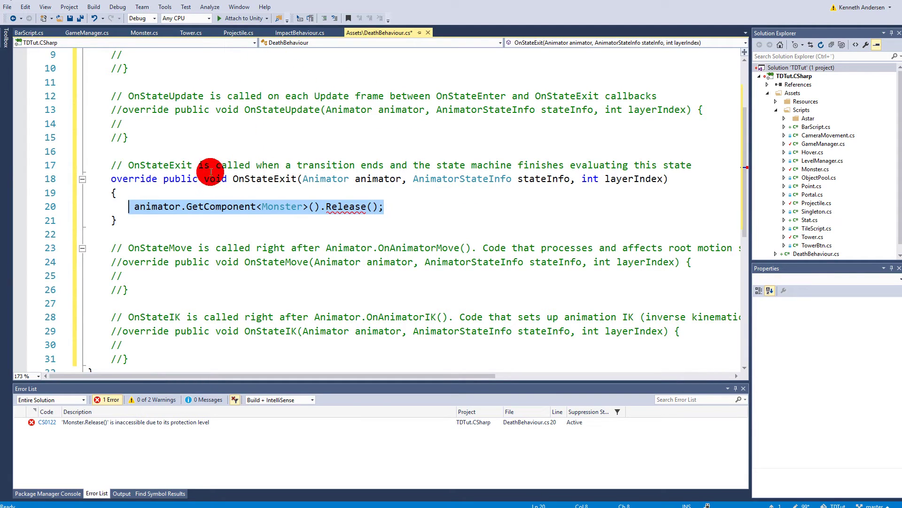
left_click(151, 206)
left_click_drag(384, 207, 123, 206)
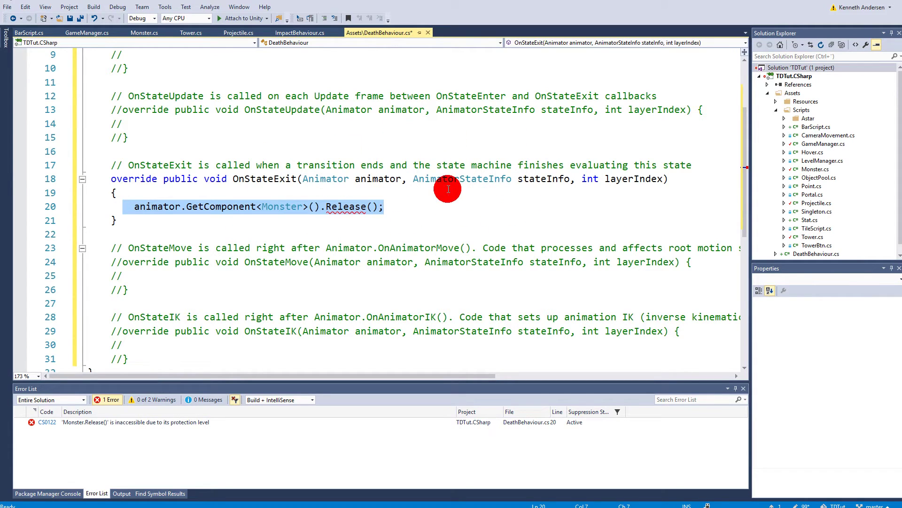
left_click(80, 19)
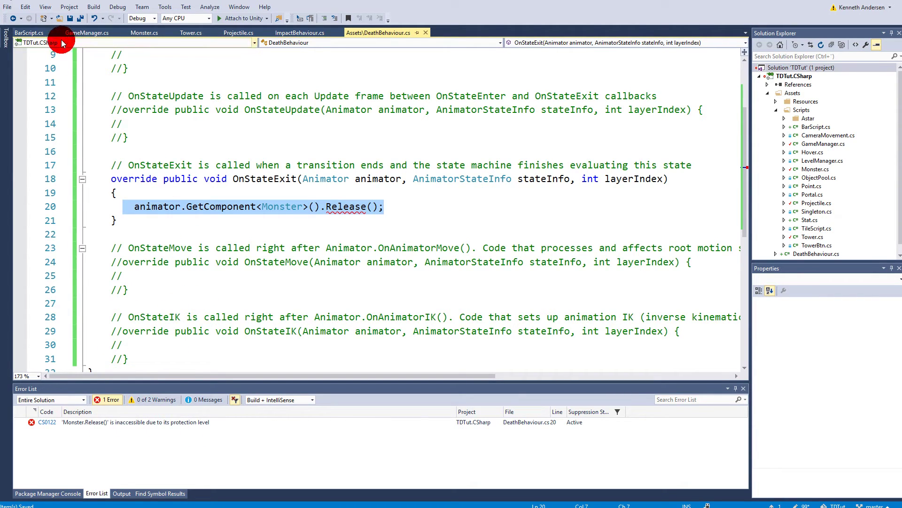
Jump from the Release call to its definition in the Monster script.
left_click(167, 36)
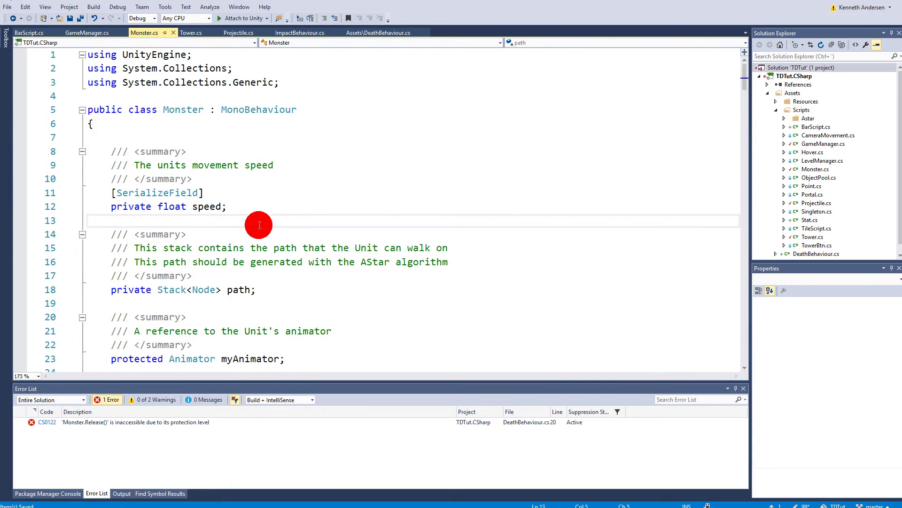
scroll(276, 223, "down", 19)
scroll(284, 220, "down", 12)
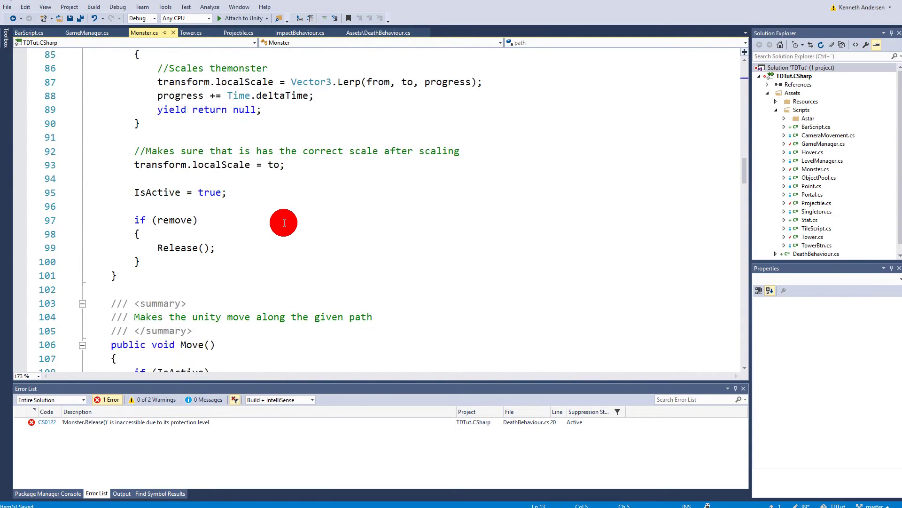
scroll(214, 222, "up", 1)
right_click(181, 166)
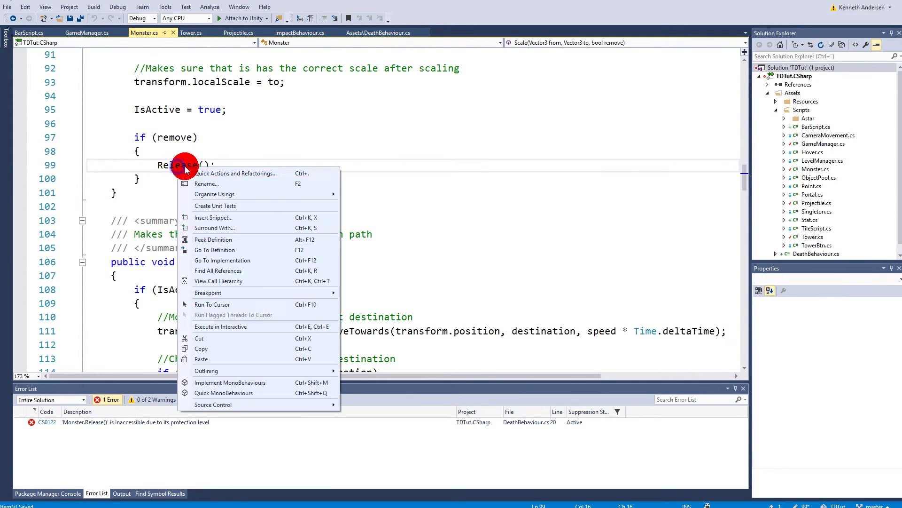
left_click(236, 258)
Change Release from private to public on line 220 and save all scripts.
double_click(140, 209)
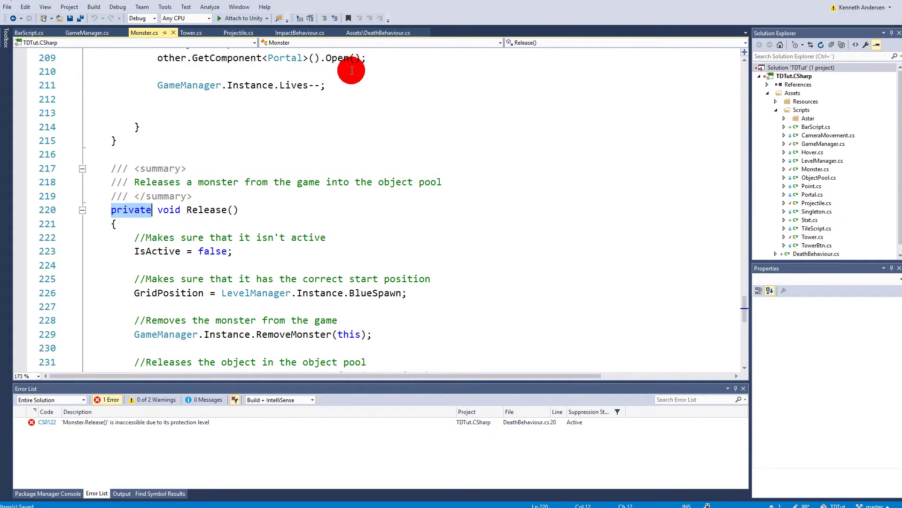
left_click(376, 32)
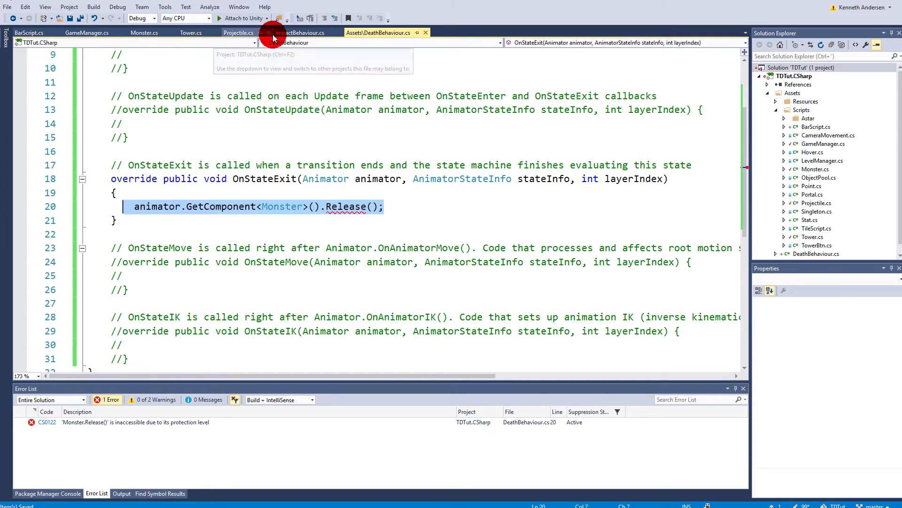
left_click(147, 33)
left_click(123, 196)
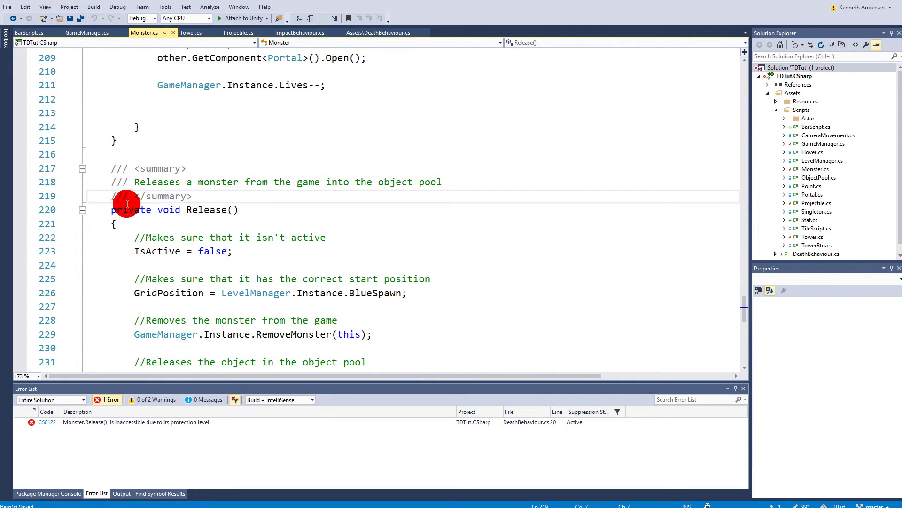
double_click(130, 204)
type("public")
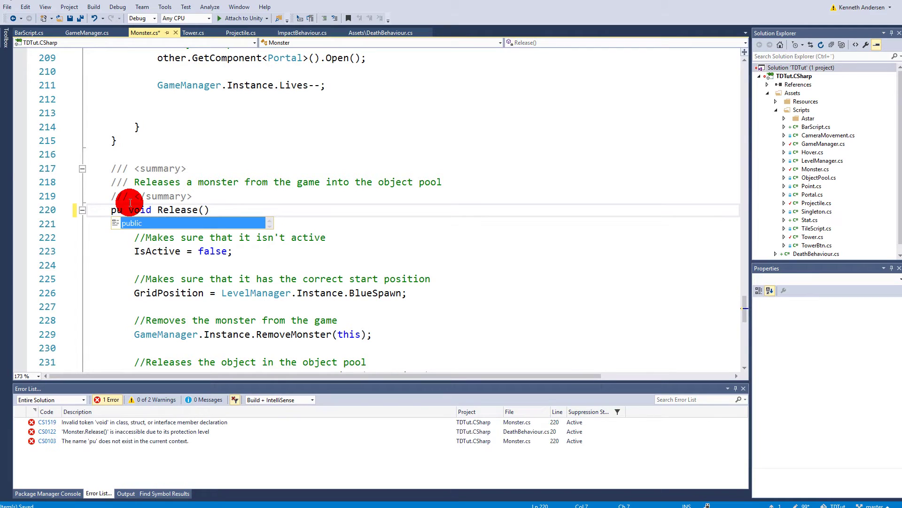
left_click(80, 18)
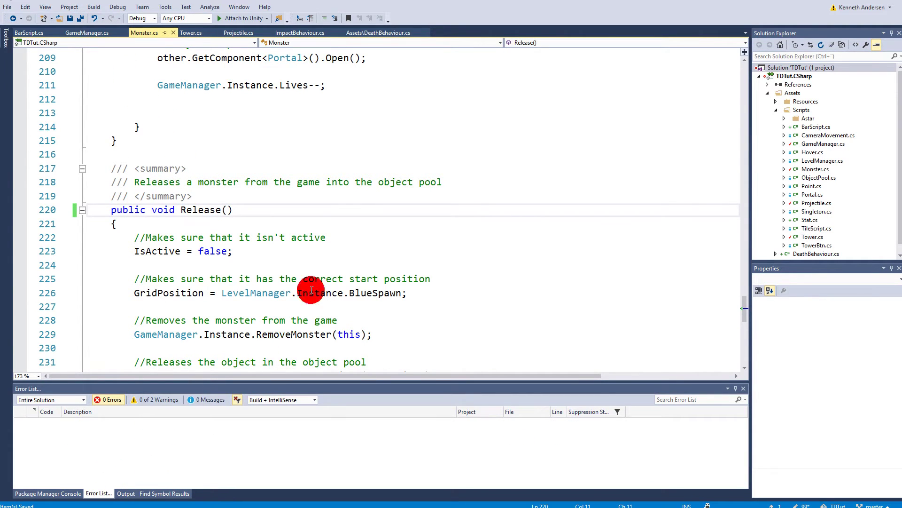
scroll(308, 292, "down", 2)
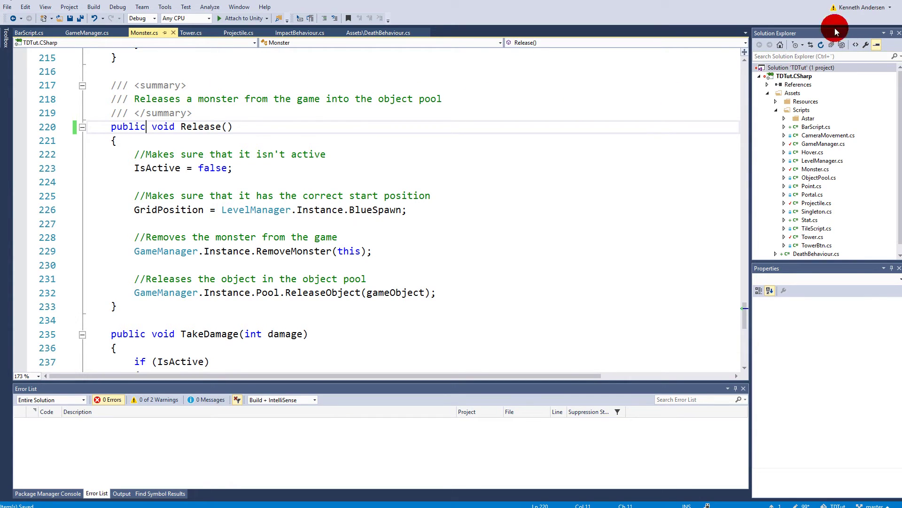
left_click(517, 181)
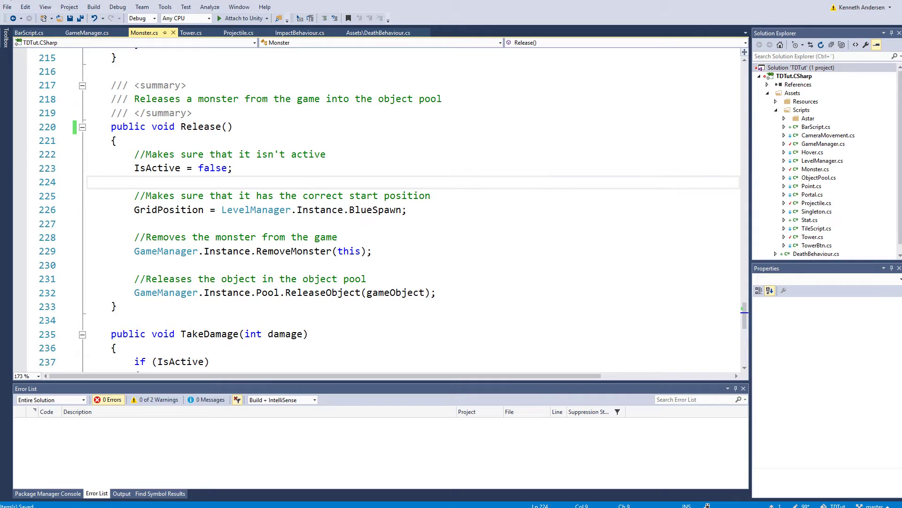
Add an if statement checking health.CurrentValue after the damage subtraction in TakeDamage.
left_click(482, 210)
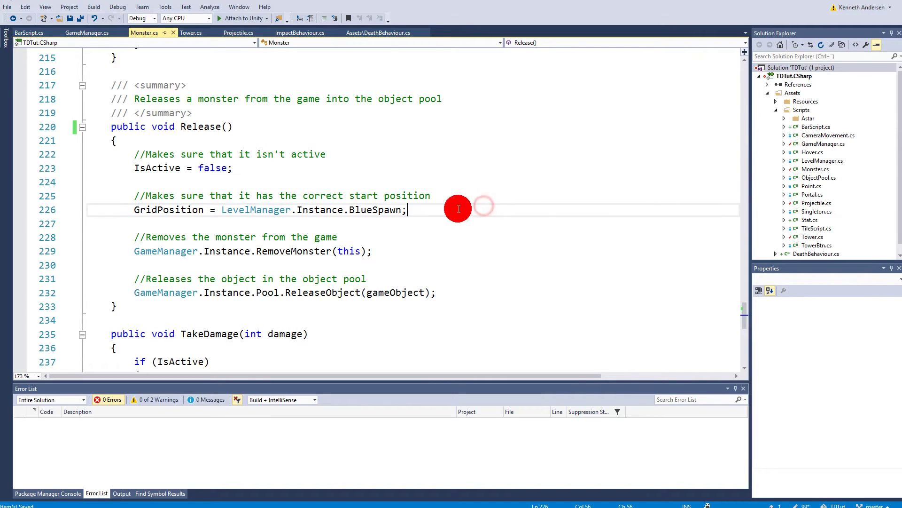
scroll(309, 206, "down", 4)
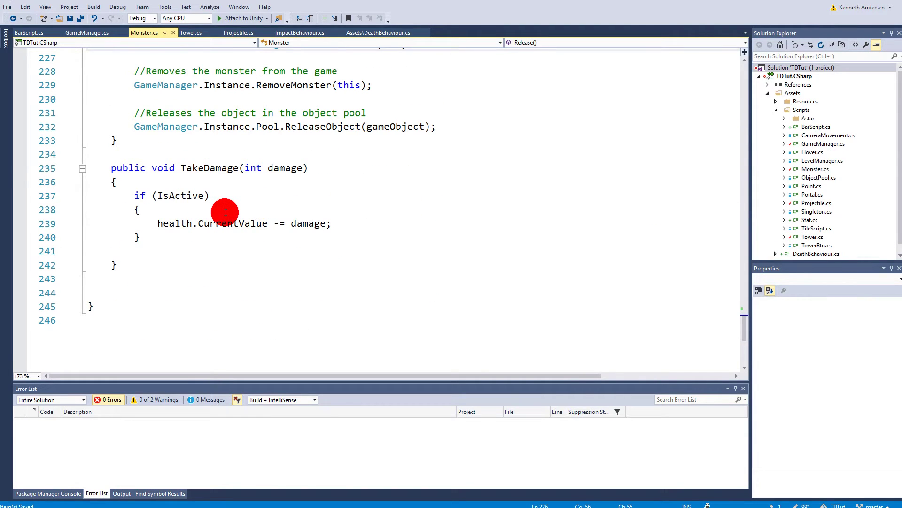
left_click(355, 223)
key("Return")
key("Return")
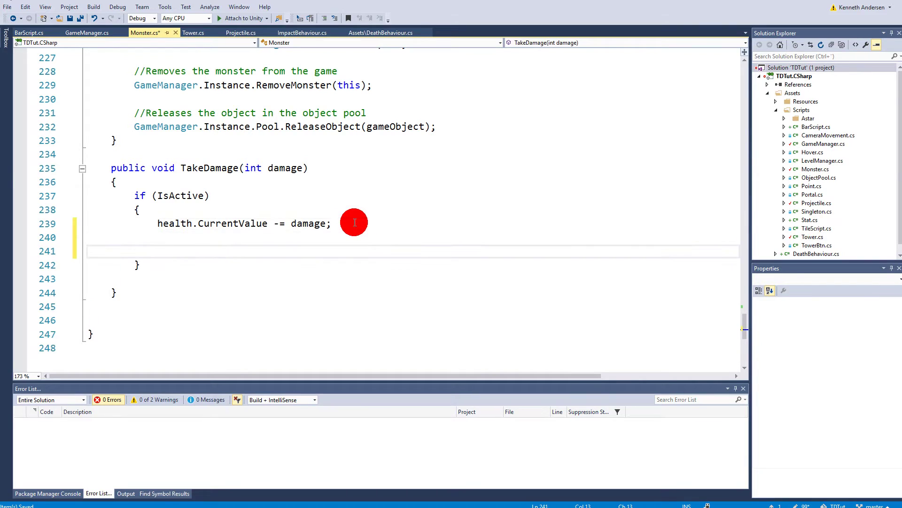
type("if")
key("Tab")
key("Tab")
type("heal")
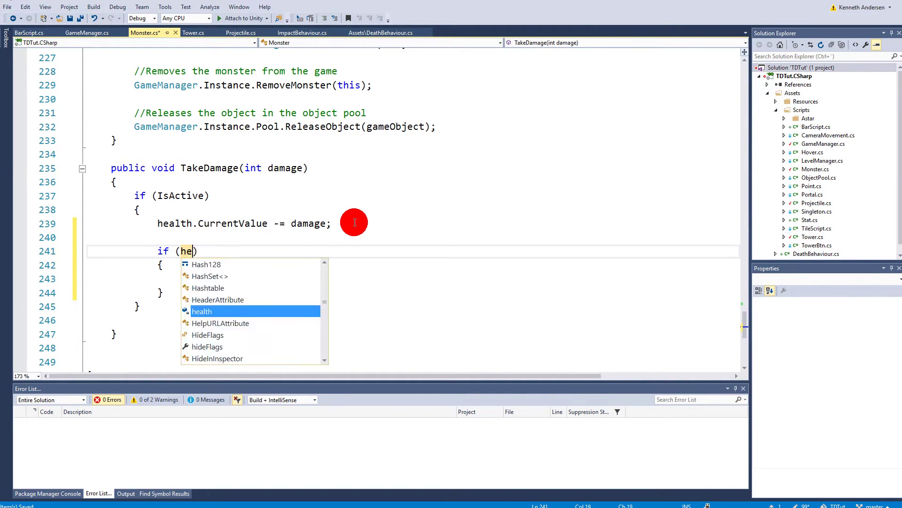
type("th.CurrentValue <= 0")
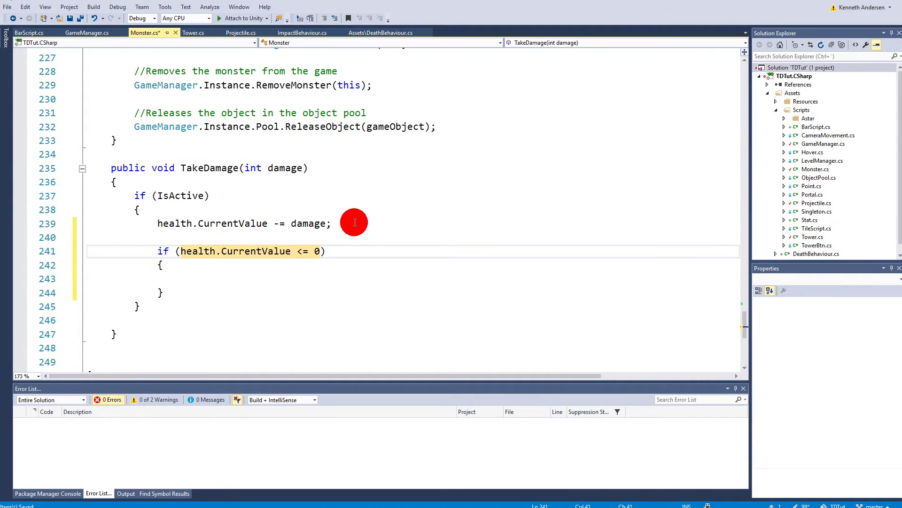
scroll(322, 236, "up", 2, "ctrl")
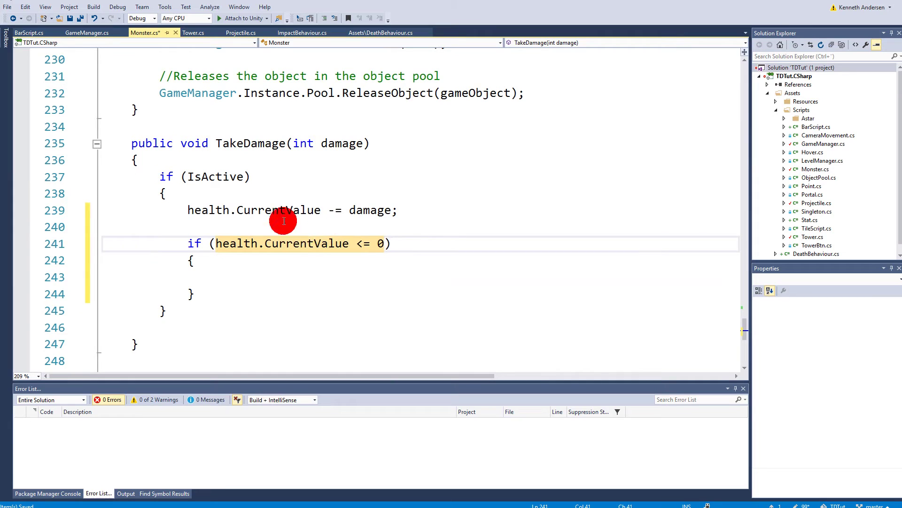
left_click_drag(389, 243, 215, 243)
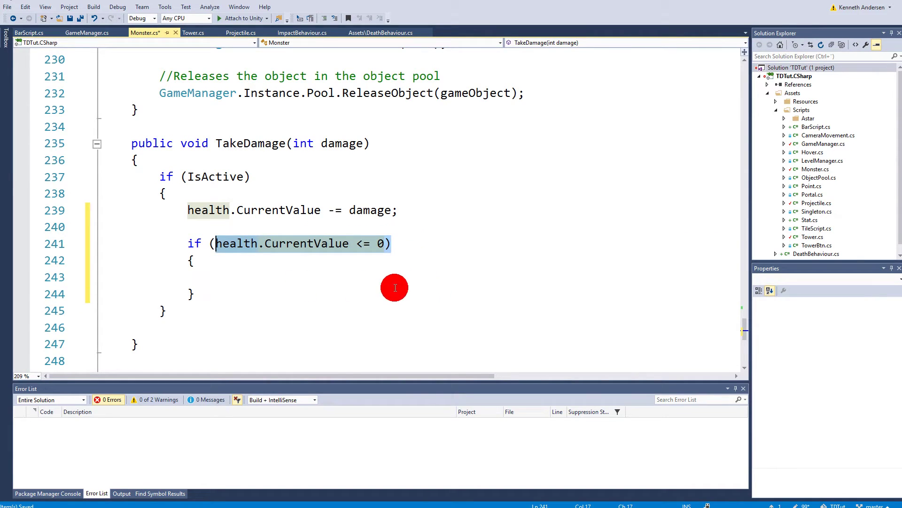
Inside the if block, add GameManager.Instance.Currency += 2;.
left_click(323, 278)
type("ga")
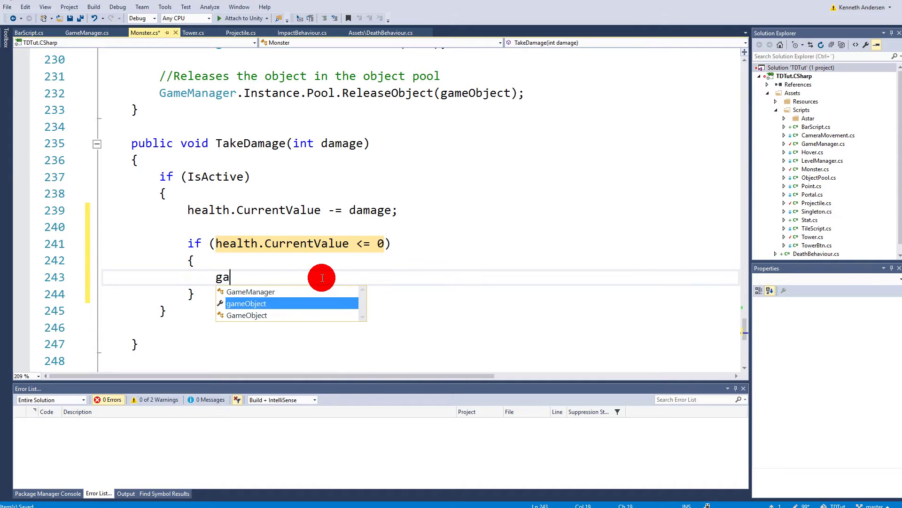
type("meManager.in")
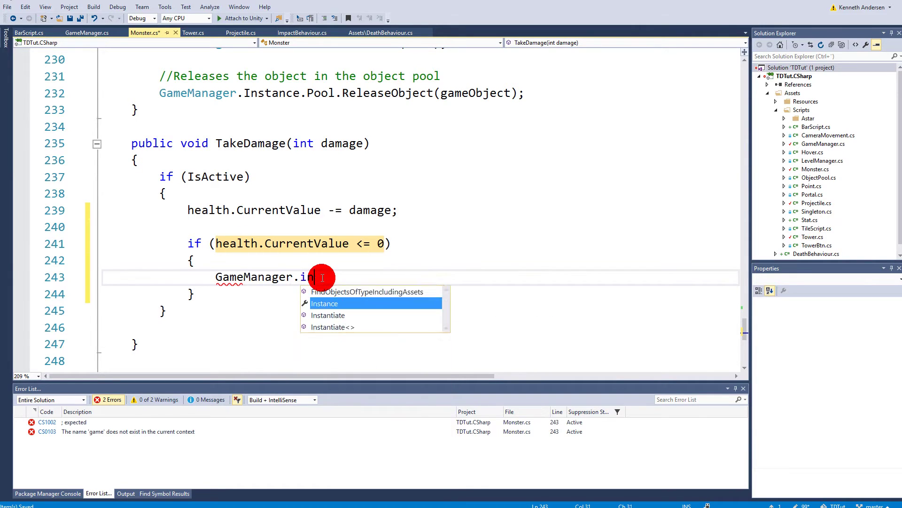
type("stance.Currency +")
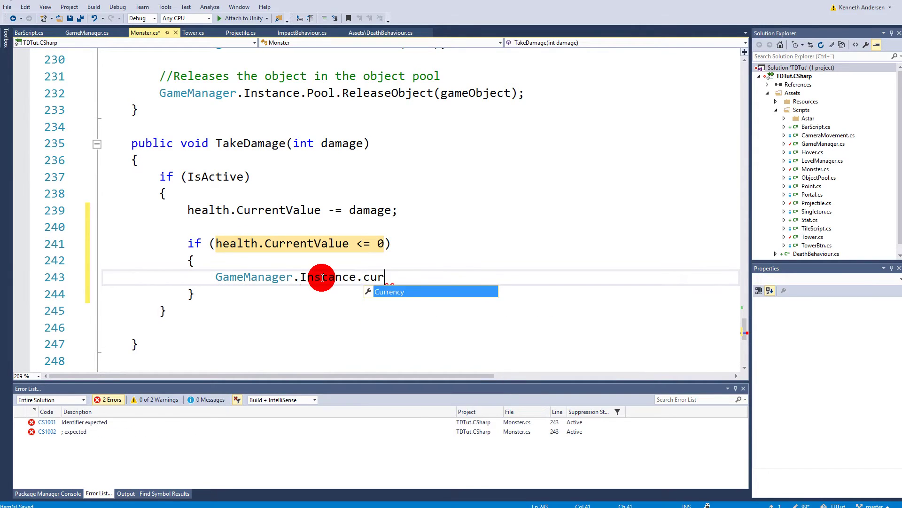
type("= ")
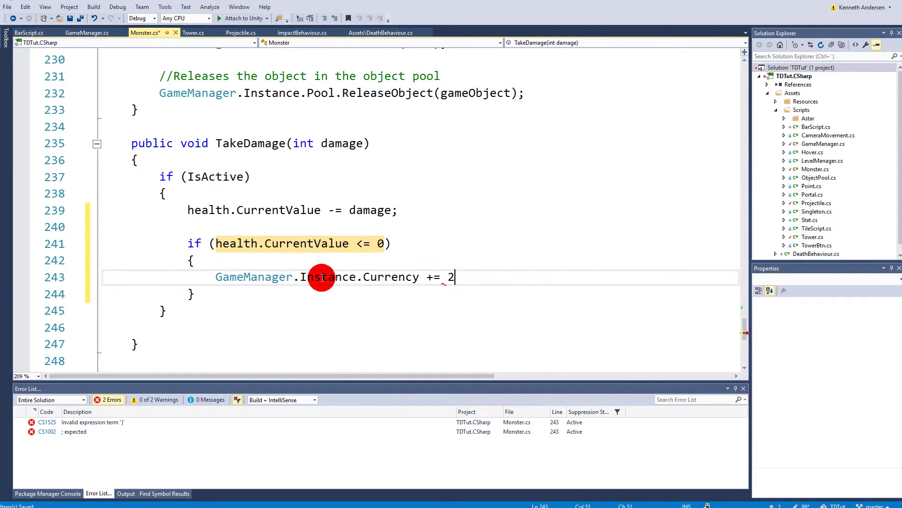
type("2;")
left_click_drag(517, 278, 216, 277)
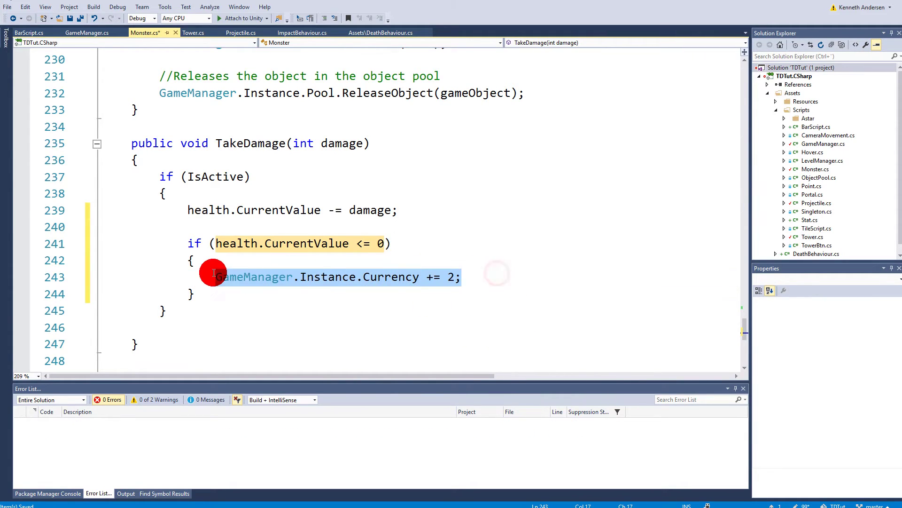
left_click_drag(470, 277, 189, 279)
Begin a myAnimator.SetTrigger( call on the line after the currency reward.
left_click(493, 274)
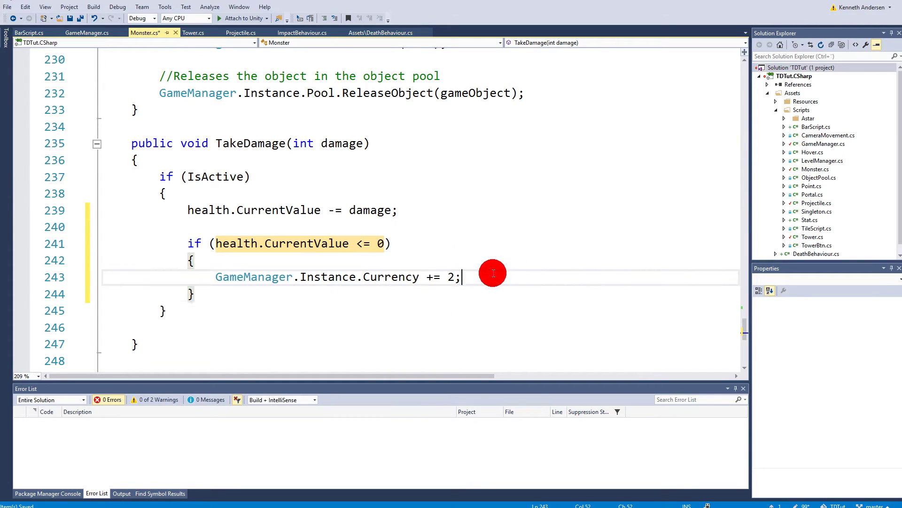
key("Return")
key("Return")
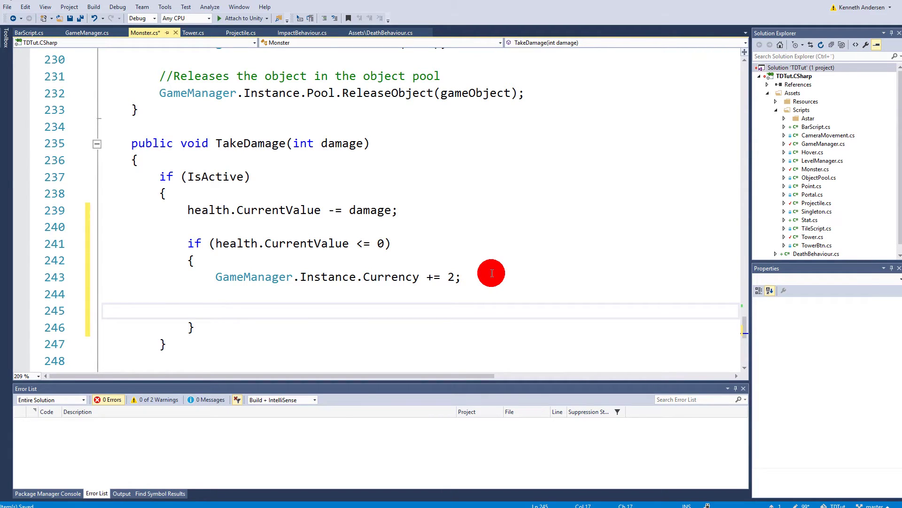
type("myAnimator.set")
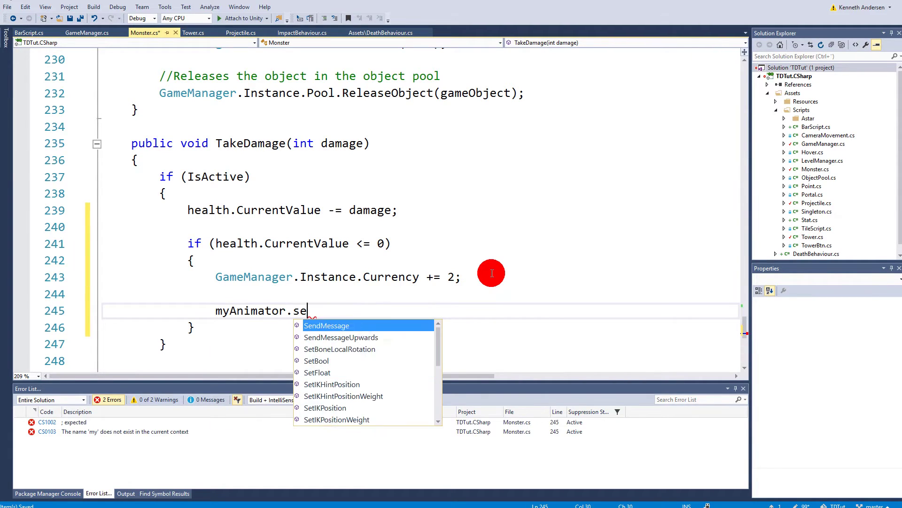
type("tr")
key("Tab")
type("(")
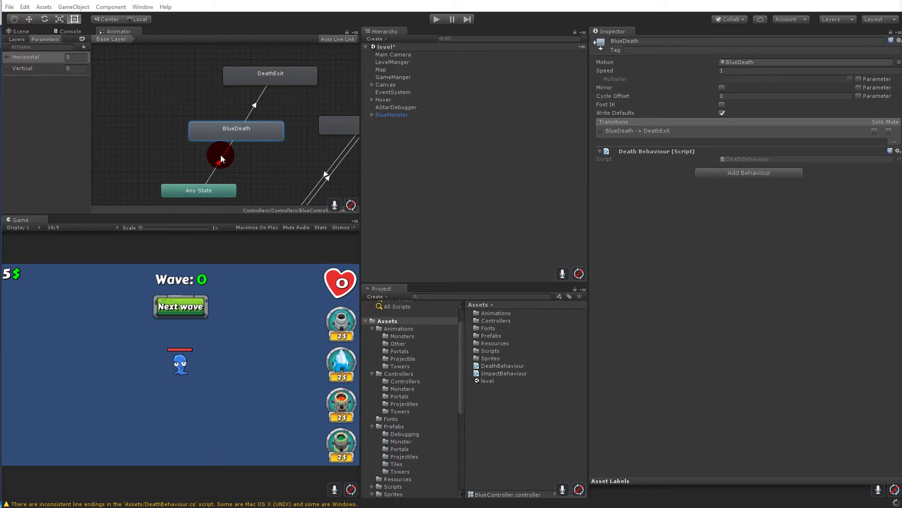
Add a new Trigger parameter named Die to the BlueController parameters.
left_click(221, 162)
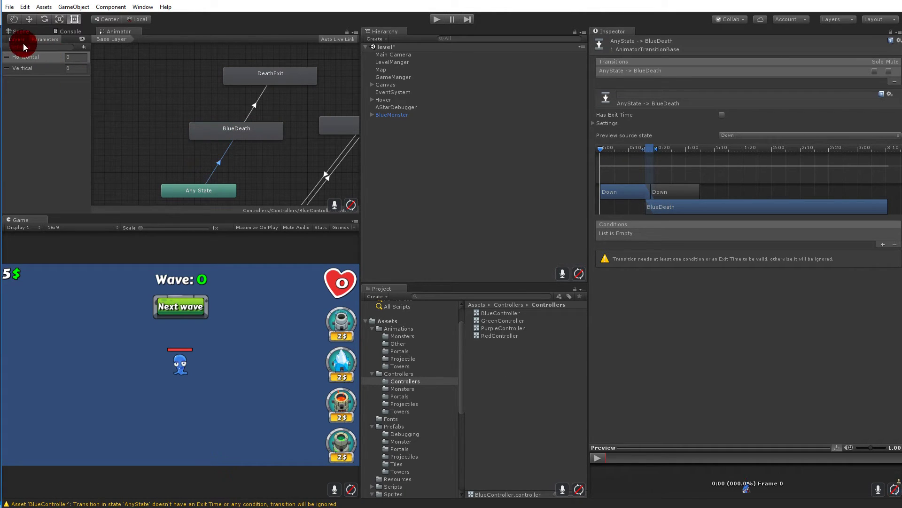
left_click(47, 40)
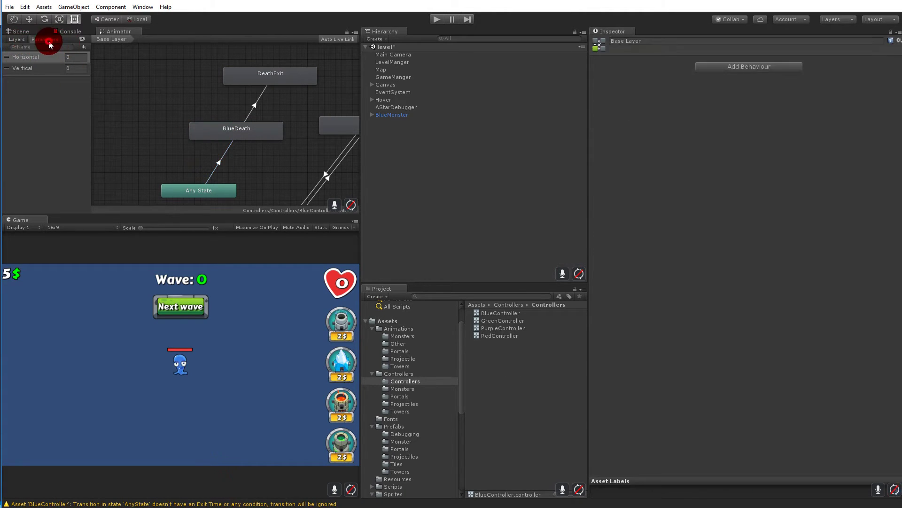
left_click(83, 47)
left_click(104, 89)
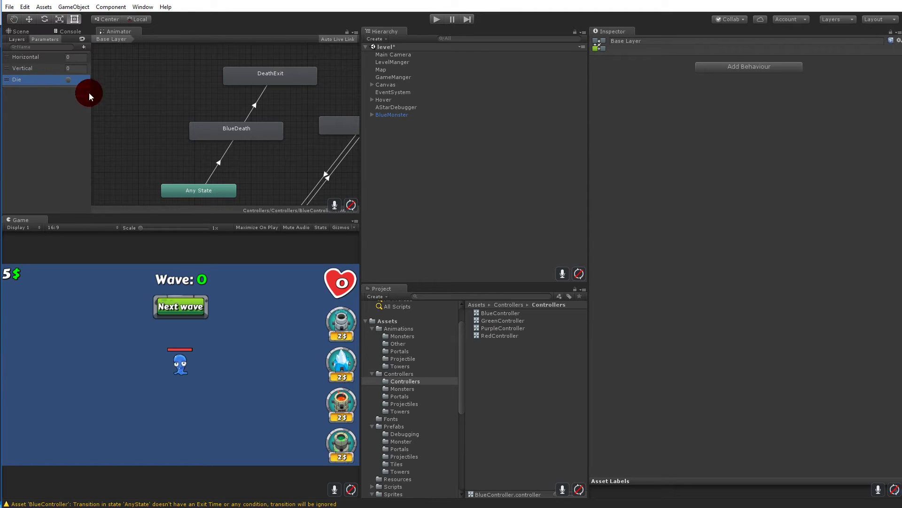
Give the Any State to BlueDeath transition a Die trigger condition.
left_click(219, 161)
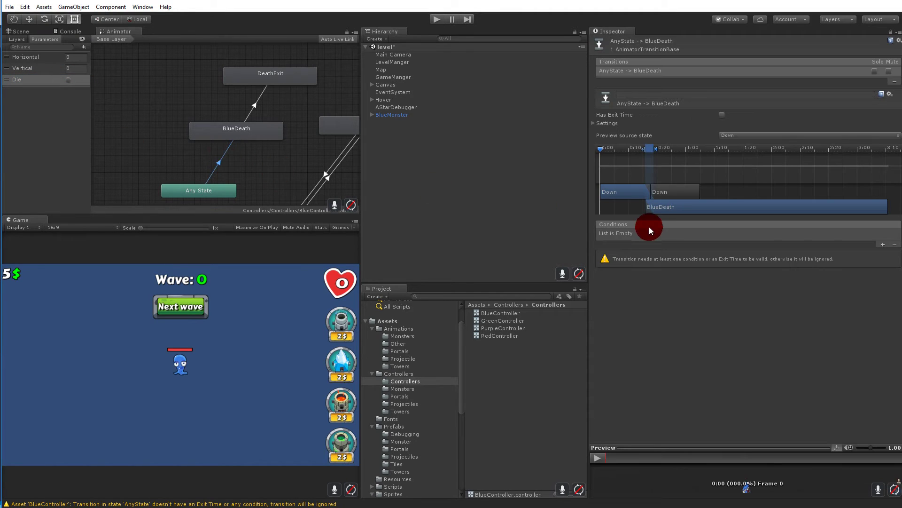
left_click(196, 190)
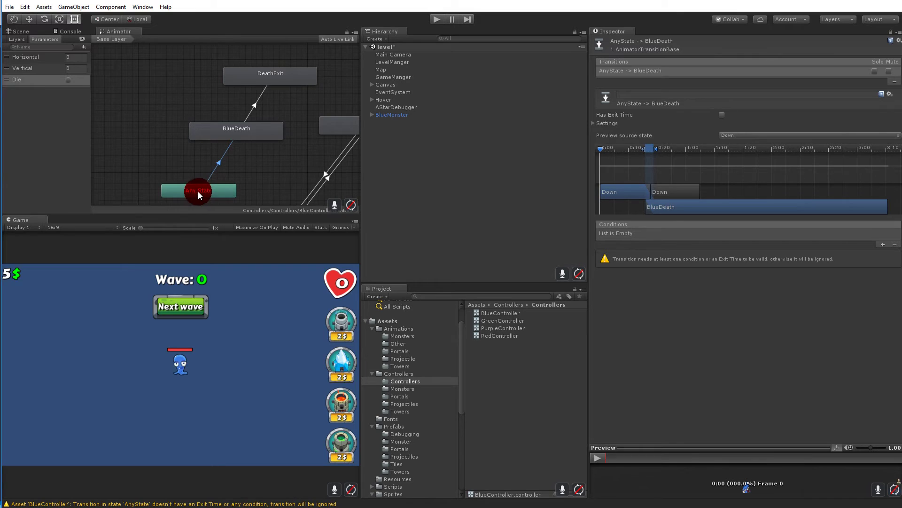
left_click(883, 244)
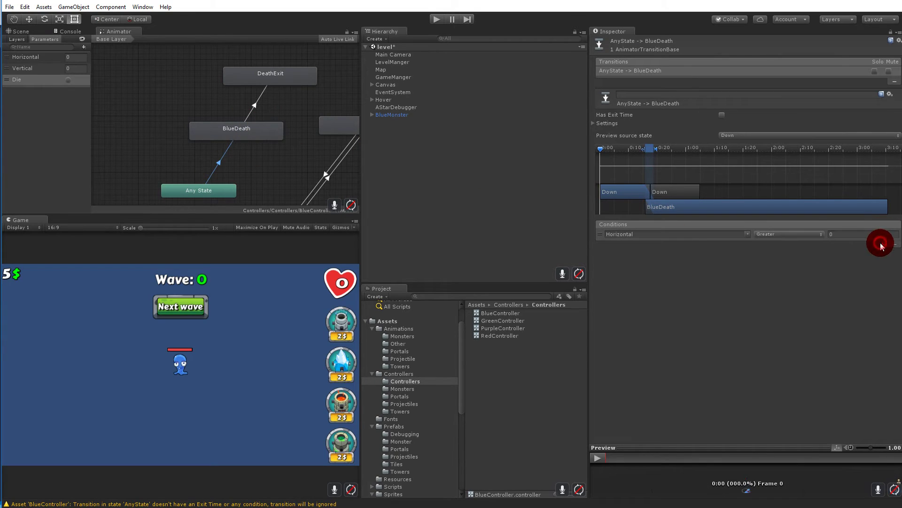
left_click(749, 234)
left_click(749, 233)
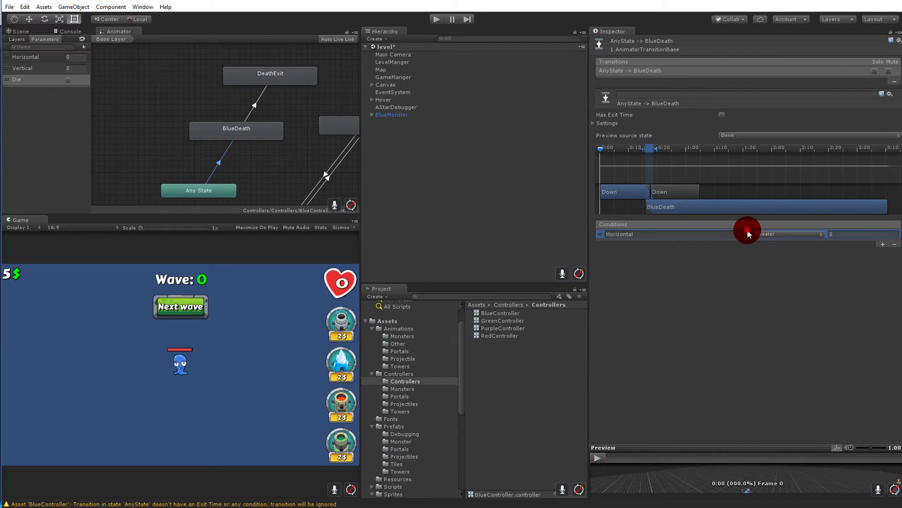
left_click(749, 233)
left_click(778, 266)
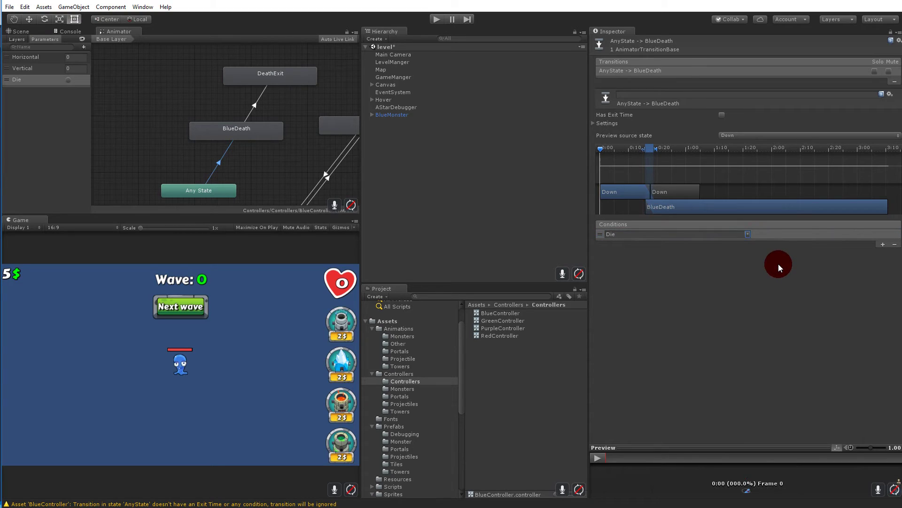
Set the transition's duration to 0 in its Settings.
left_click(593, 125)
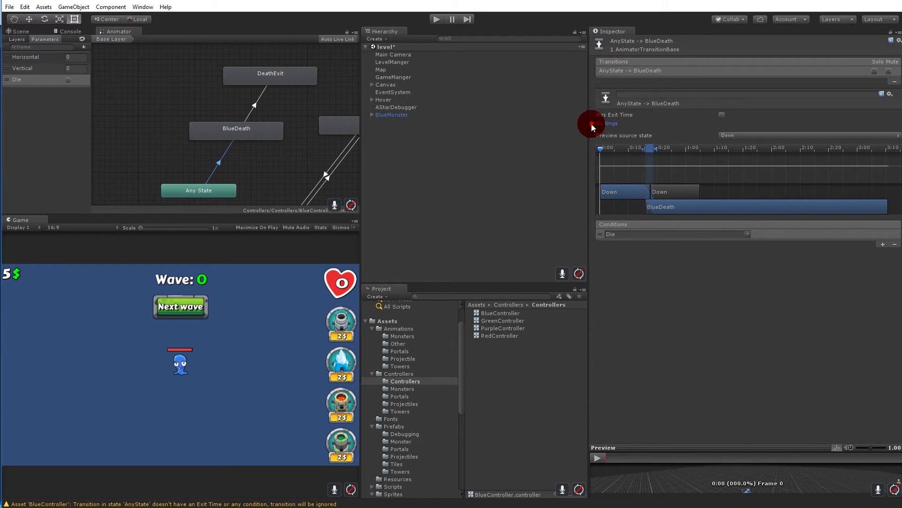
left_click(726, 149)
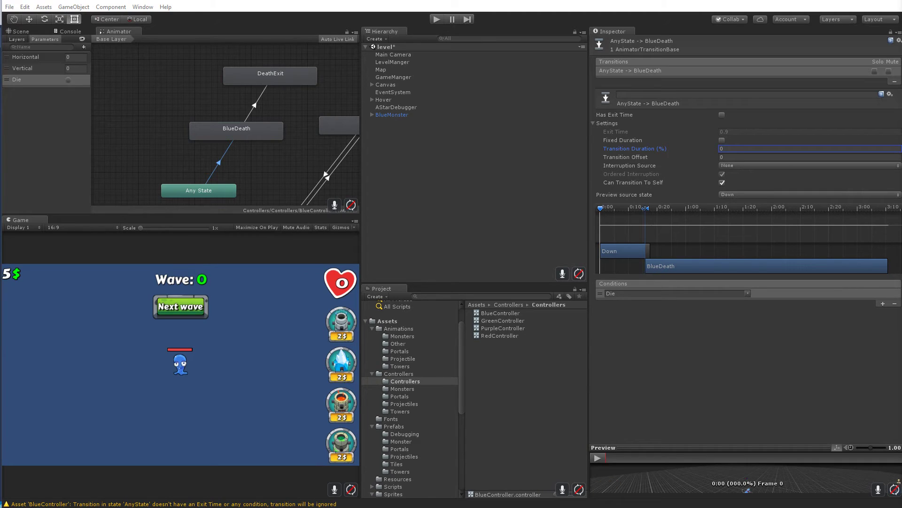
key("alt+Tab")
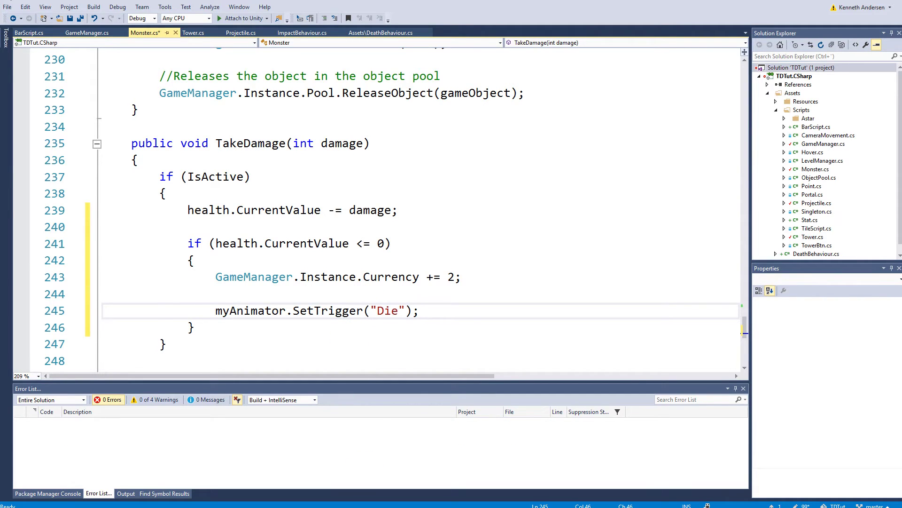
key("alt+Tab")
Inspect the BlueDeath and DeathExit nodes, then go back to Monster.cs in Visual Studio.
left_click(252, 141)
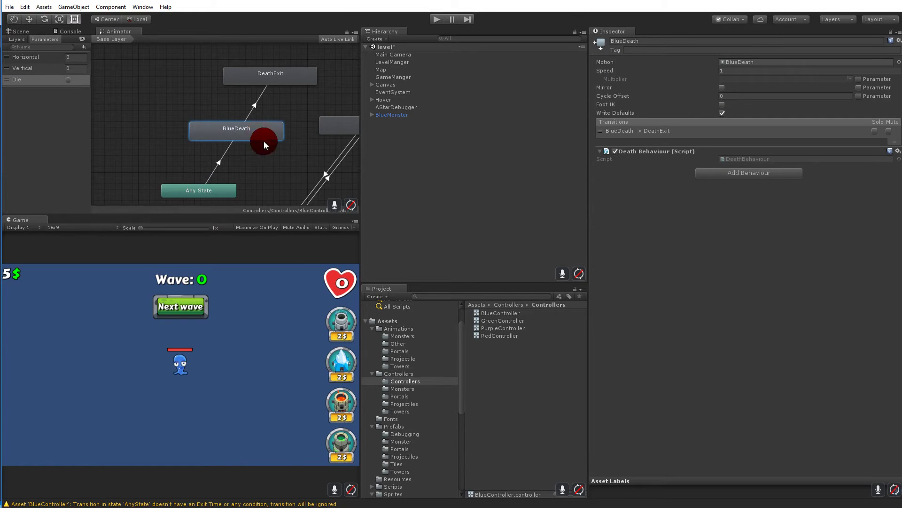
left_click(282, 75)
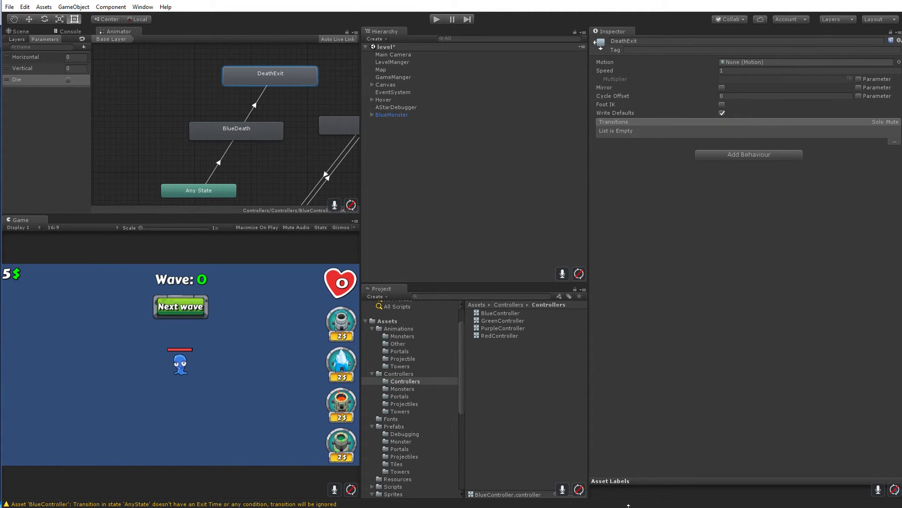
left_click(378, 494)
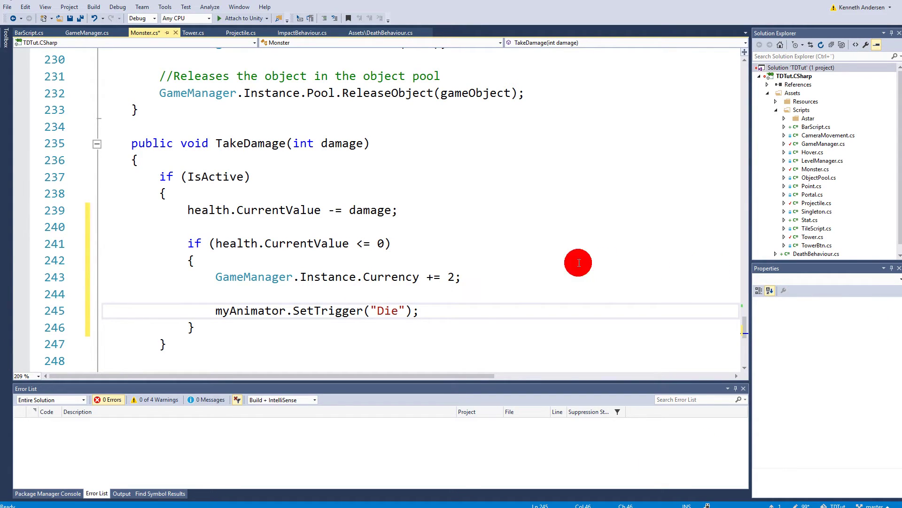
Add IsActive = false; on a new line after the Die trigger call.
key("Return")
key("Return")
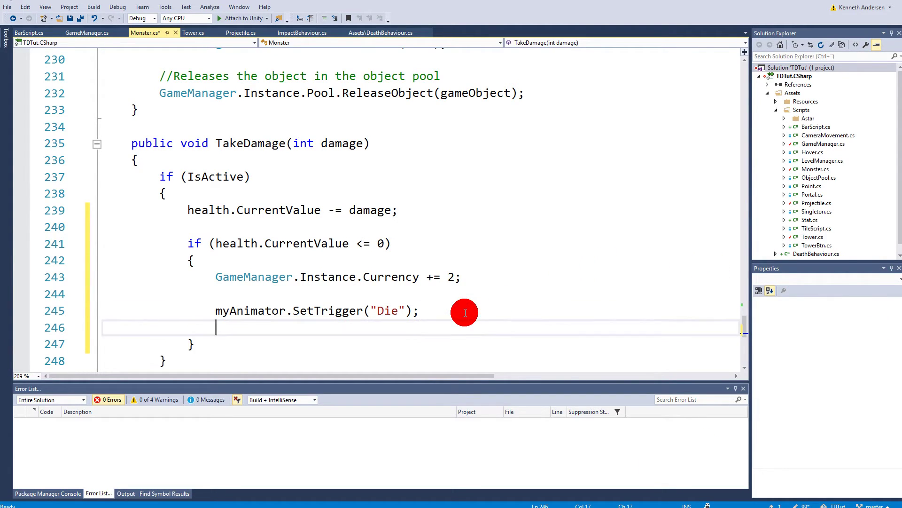
type("isac = false;")
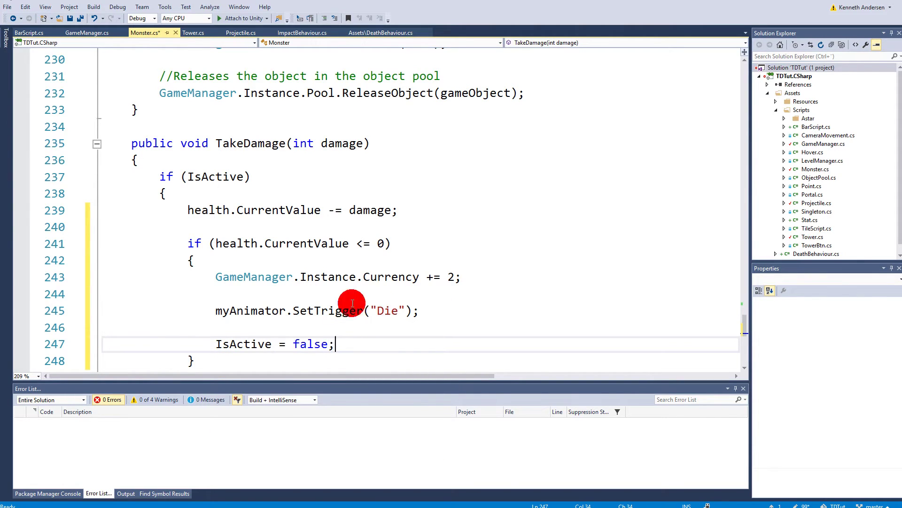
scroll(343, 303, "down", 1)
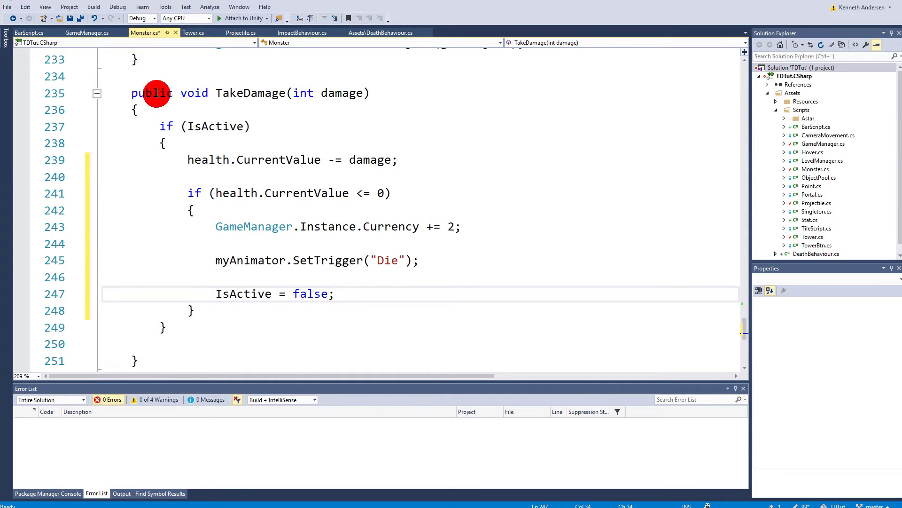
scroll(359, 272, "down", 6)
scroll(371, 284, "up", 10)
scroll(372, 285, "up", 4)
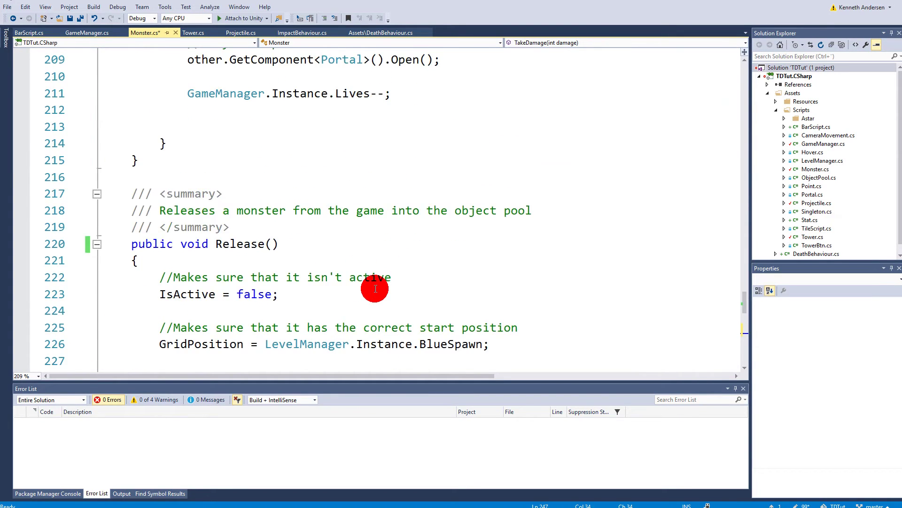
scroll(246, 195, "down", 2)
Compare with the IsActive line in Release and return after IsActive = false.
left_click_drag(298, 195, 147, 188)
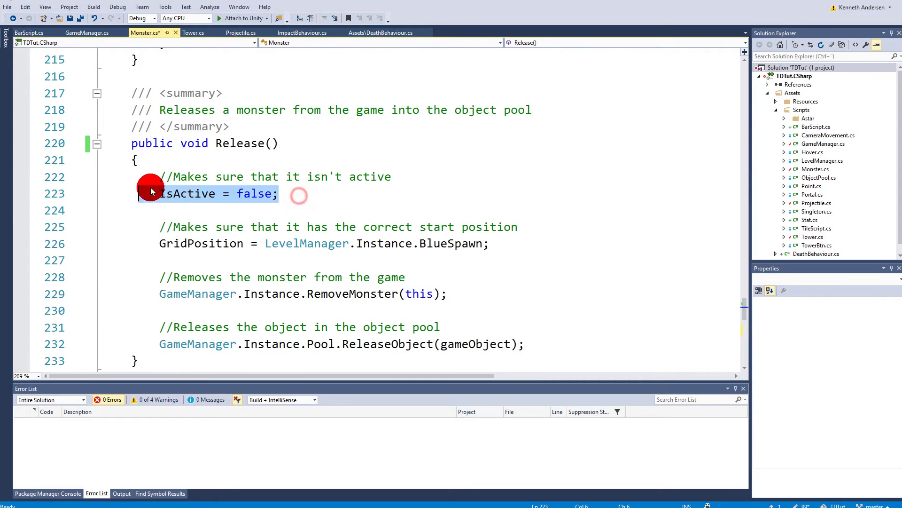
left_click(306, 196)
left_click_drag(334, 201, 121, 175)
scroll(254, 159, "down", 3)
scroll(357, 177, "up", 3)
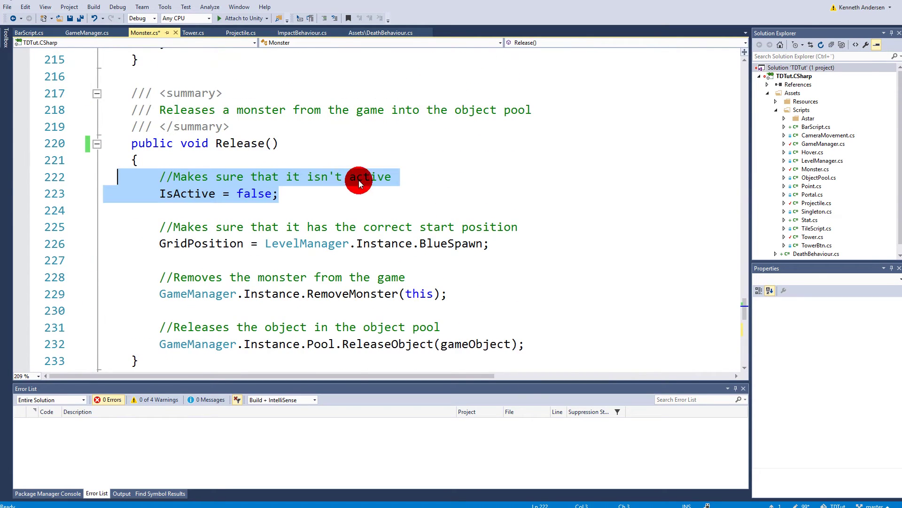
scroll(357, 233, "down", 9)
scroll(356, 200, "up", 1)
left_click_drag(356, 200, 197, 193)
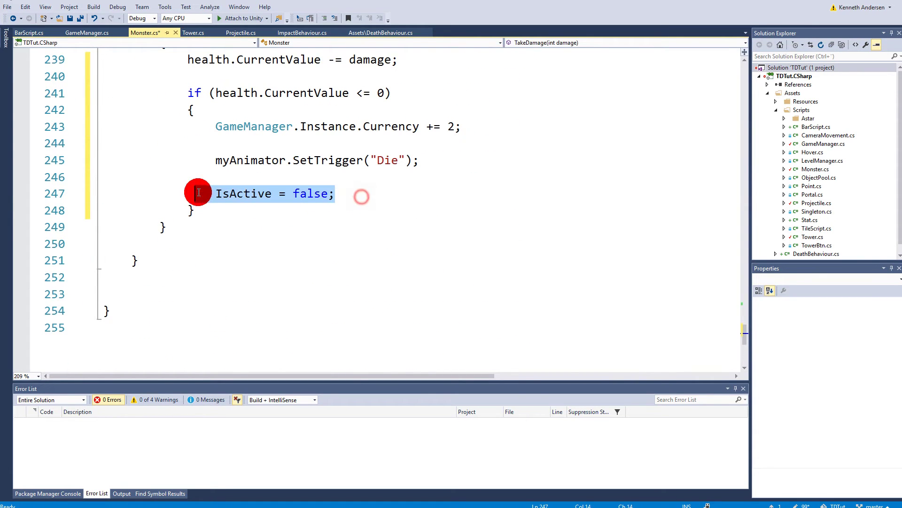
left_click(383, 190)
Open a new indented line below IsActive = false for the next statement.
scroll(423, 198, "up", 2)
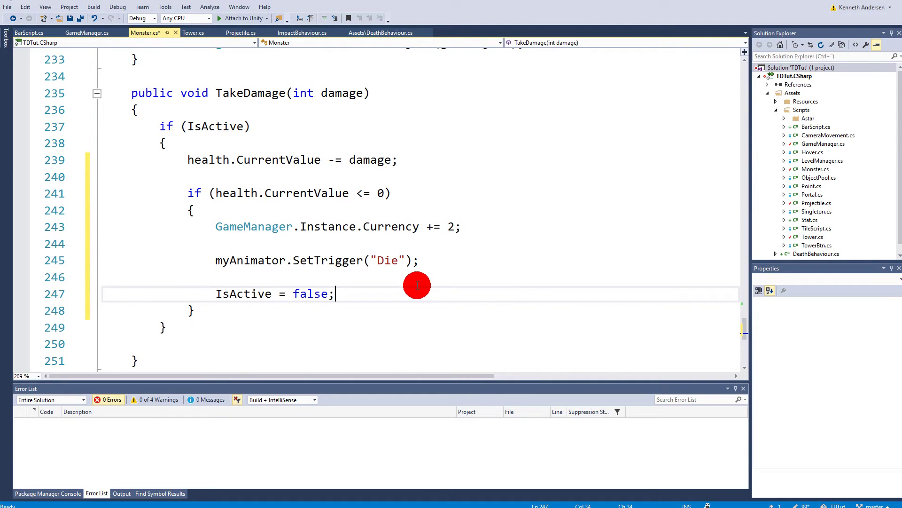
key("Return")
key("Return")
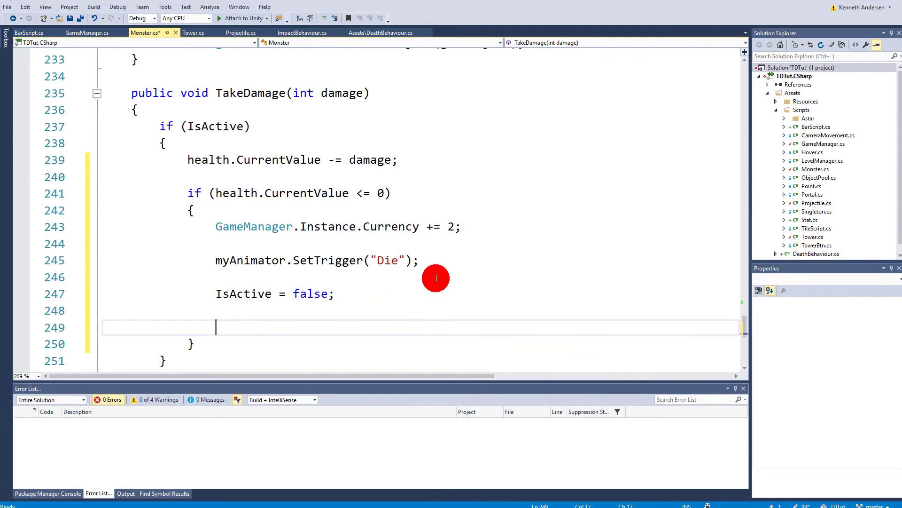
left_click_drag(428, 260, 181, 256)
left_click(382, 296)
left_click_drag(462, 266, 201, 255)
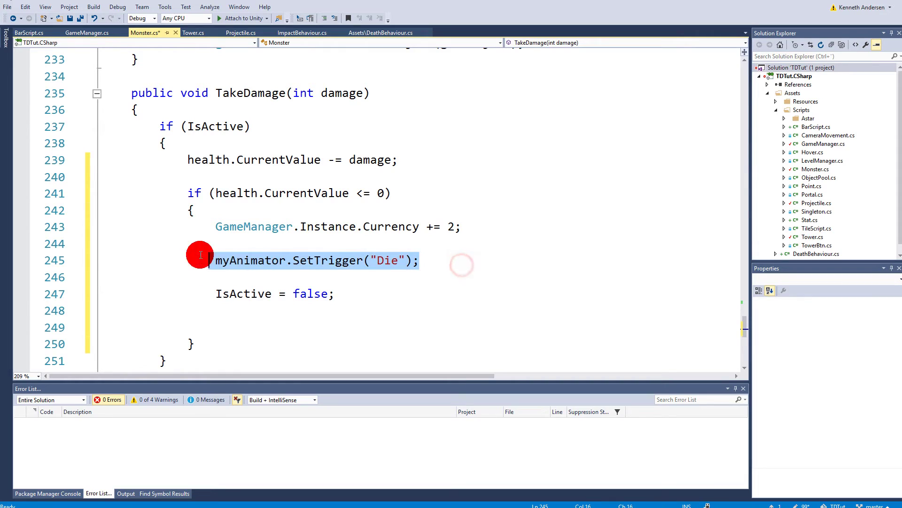
key("shift+Left")
key("shift+Left")
left_click_drag(361, 303, 216, 259)
left_click(374, 296)
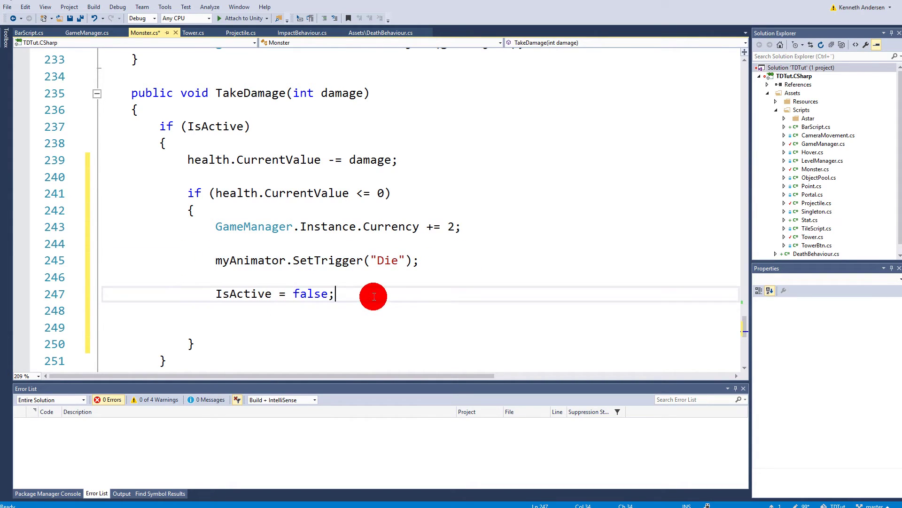
key("Return")
key("Return")
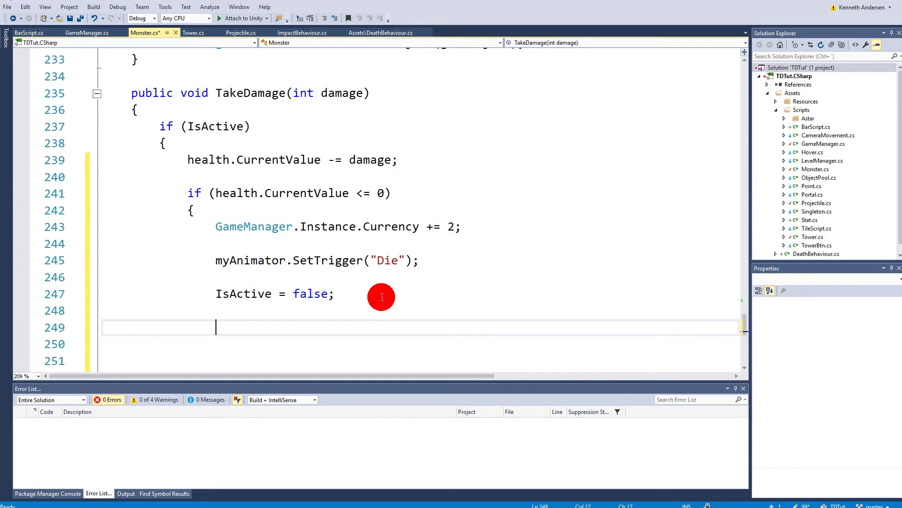
Start a GetComponent<Spr call on line 249, then erase the partial attempt.
type("get")
key("Tab")
type("<Spr")
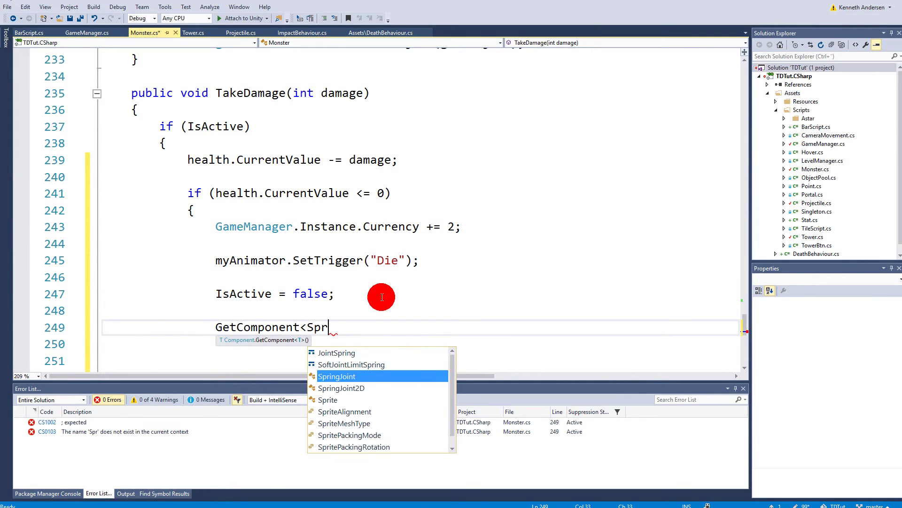
key("ctrl+a")
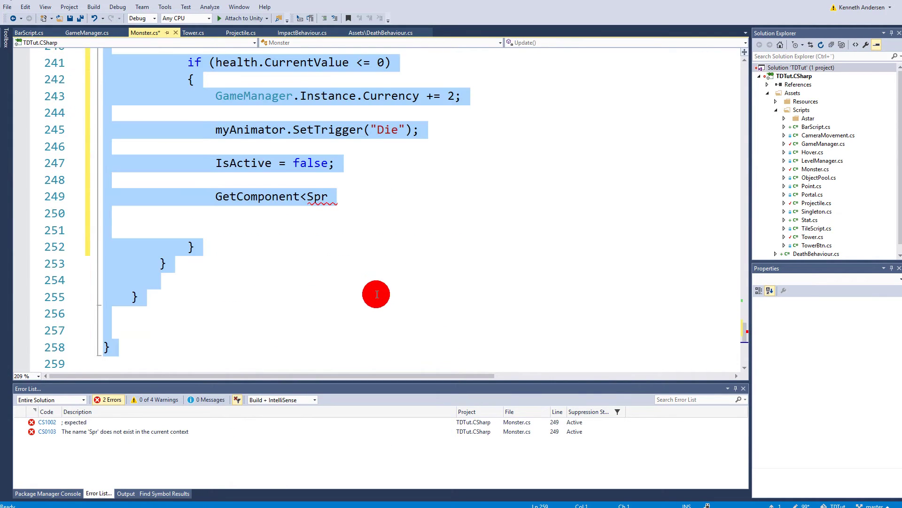
left_click(368, 226)
scroll(362, 235, "up", 1)
left_click_drag(355, 249, 211, 248)
type("spr")
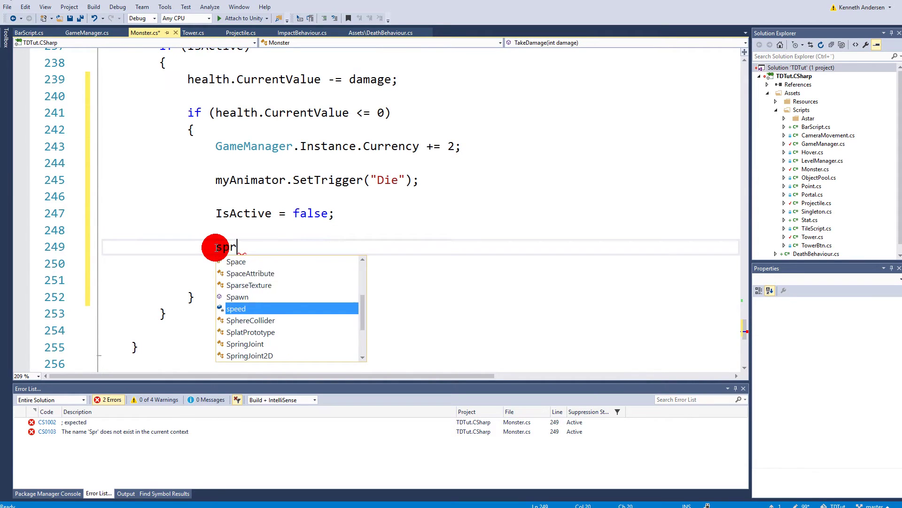
type("itere")
key("BackSpace")
key("BackSpace")
key("BackSpace")
key("BackSpace")
key("BackSpace")
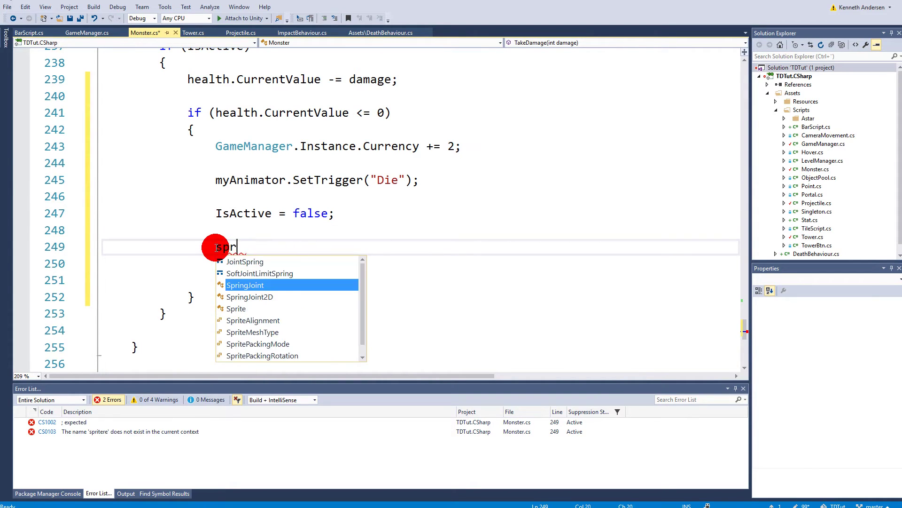
key("BackSpace")
key("BackSpace")
key("BackSpace")
Write GetComponent<SpriteRenderer>().sortingOrder on line 249 using IntelliSense completions.
type("get")
key("Tab")
type("<S")
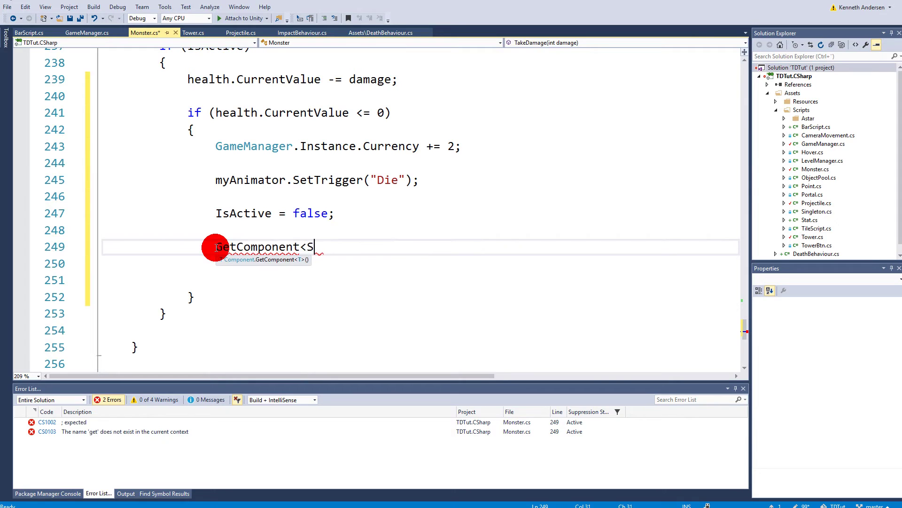
type("pritre")
key("BackSpace")
key("BackSpace")
key("BackSpace")
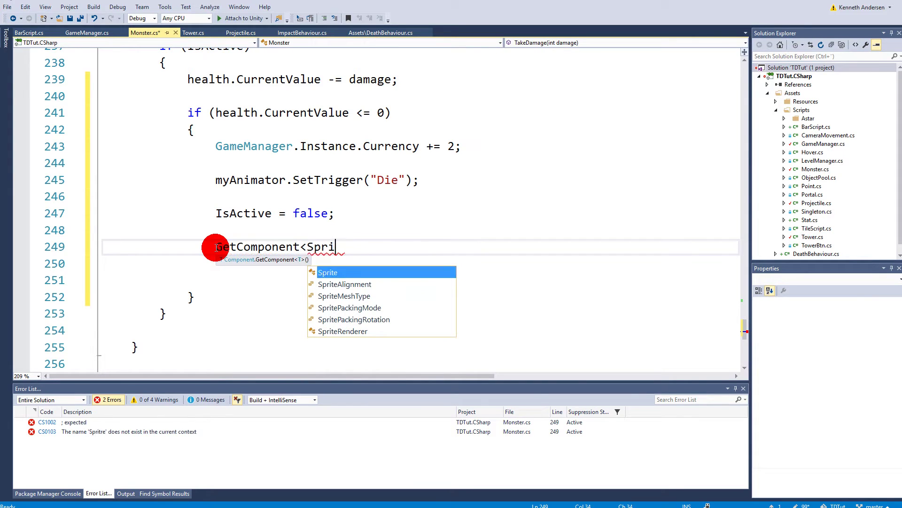
type("ere")
key("BackSpace")
key("BackSpace")
key("BackSpace")
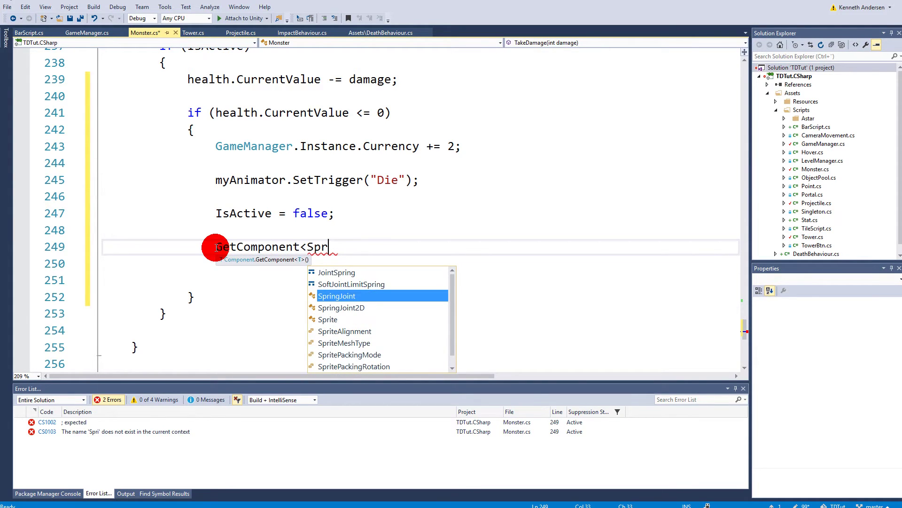
type("iteRenderer>().")
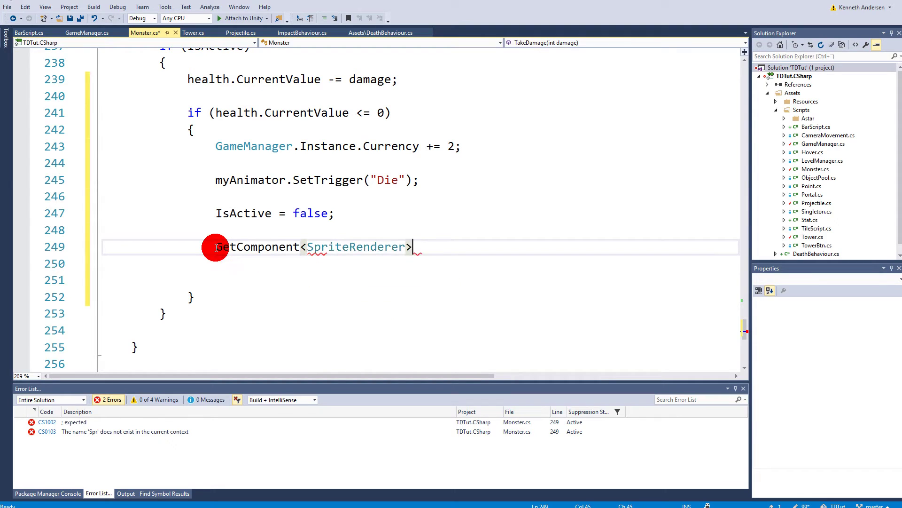
type("sor")
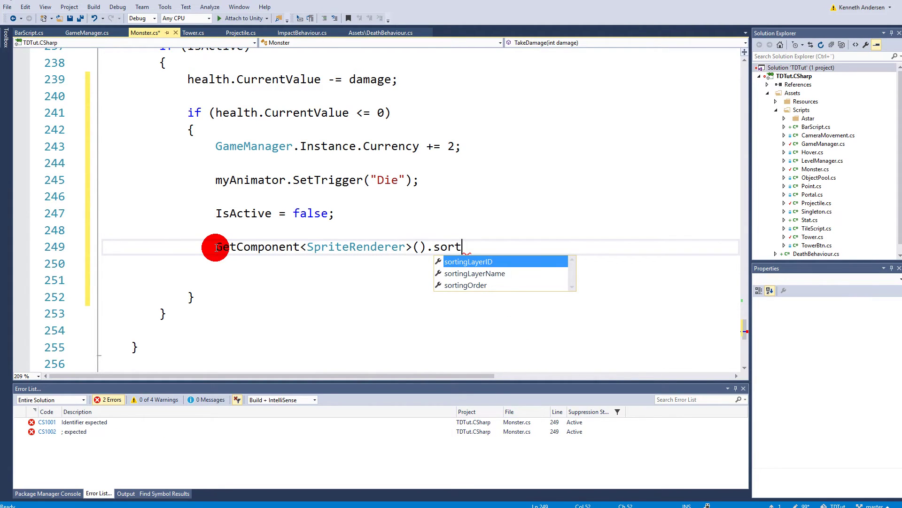
type("t")
key("Down")
key("Down")
key("Tab")
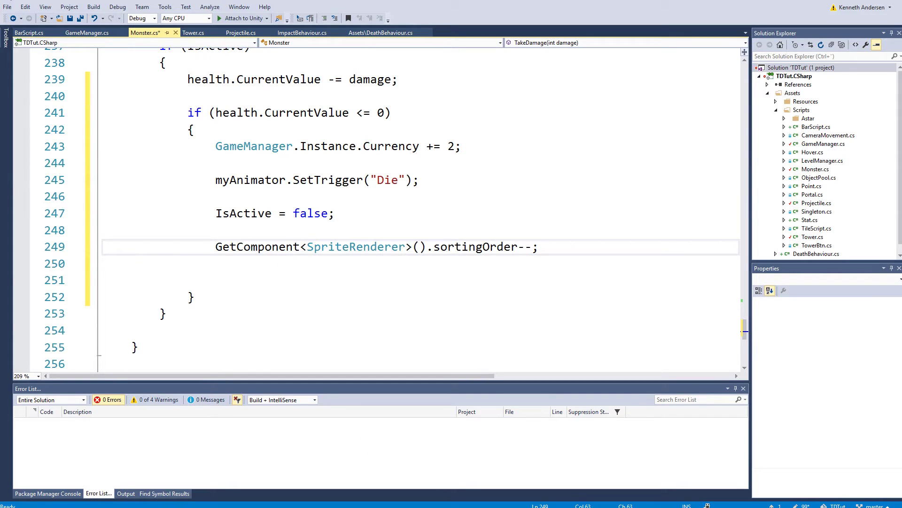
key("alt+Tab")
double_click(484, 245)
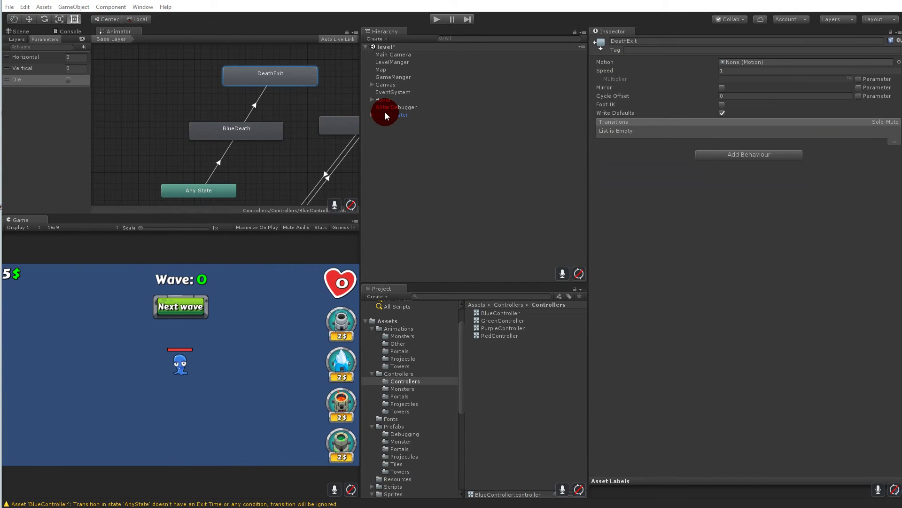
Select BlueMonster and confirm its Sprite Renderer uses the Default layer, Order in Layer 0.
left_click(385, 114)
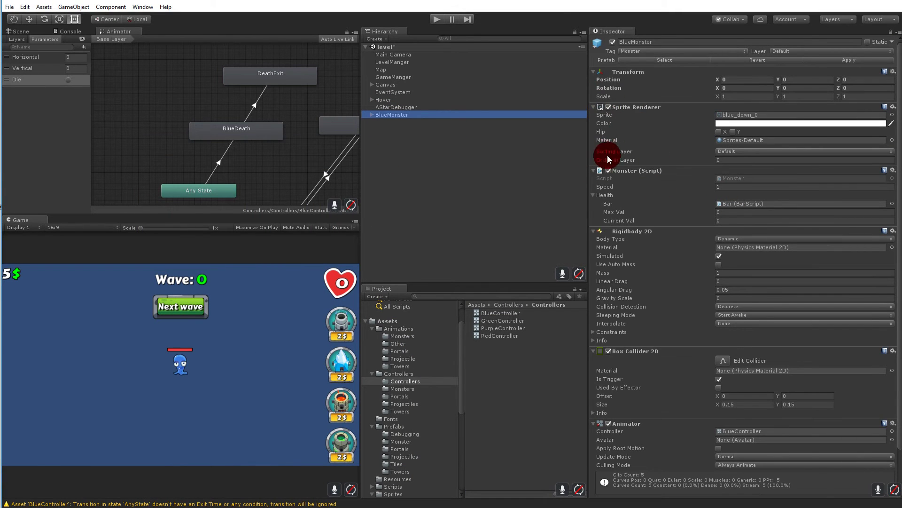
left_click(729, 151)
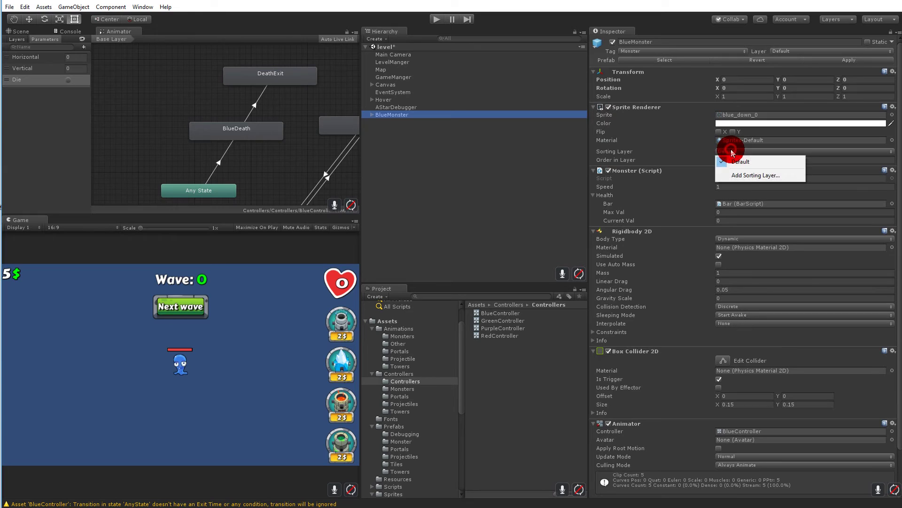
left_click(683, 157)
left_click(734, 159)
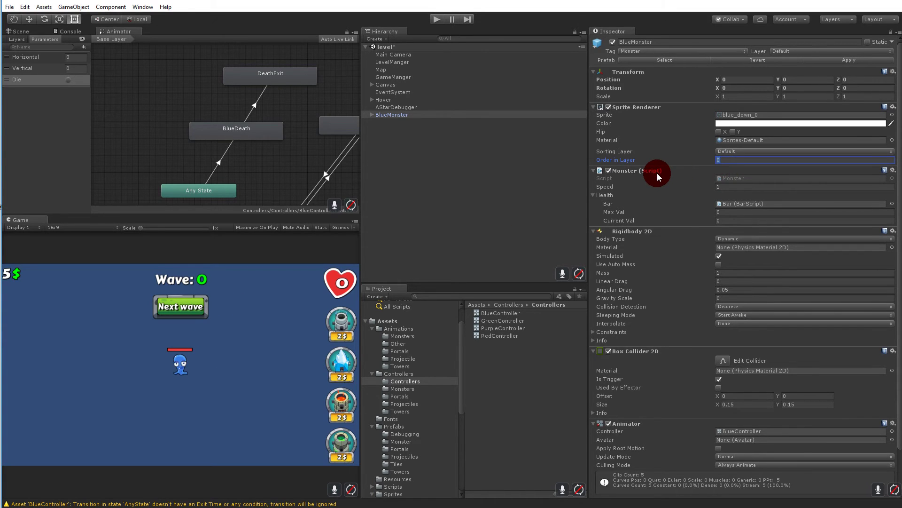
Save the death code in Monster.cs.
key("alt+Tab")
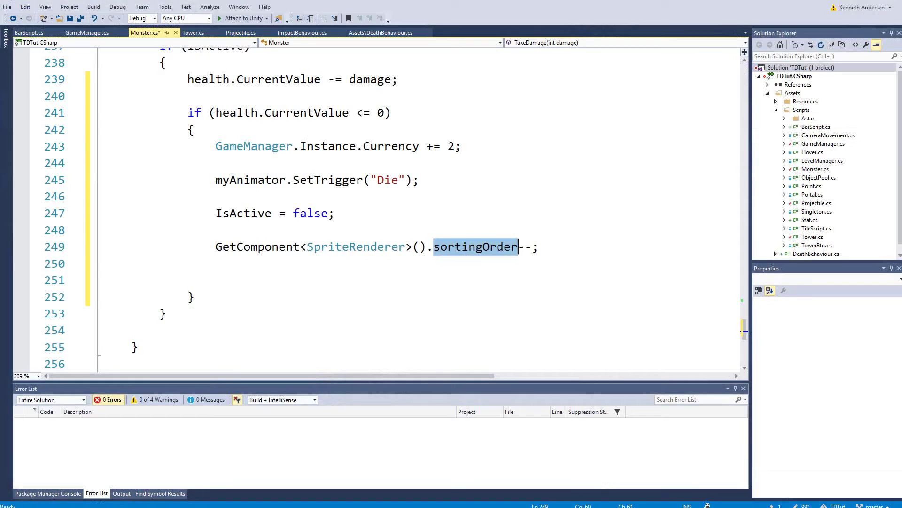
left_click_drag(570, 246, 216, 230)
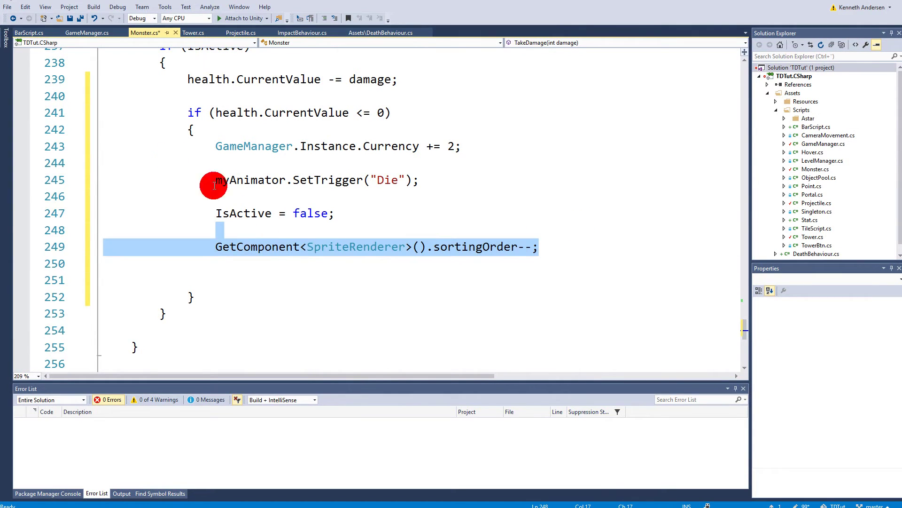
left_click(80, 19)
left_click(531, 164)
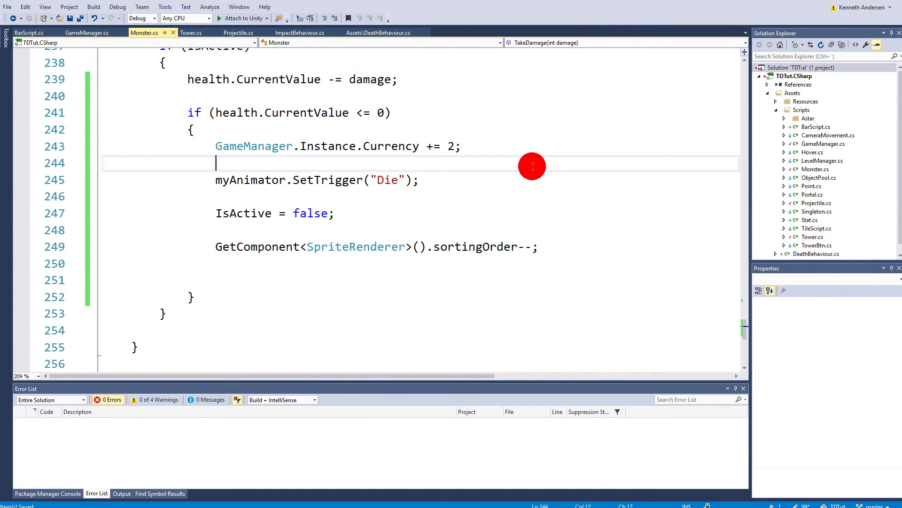
Open GameManager.cs and search it for 'spawnwave'.
scroll(560, 224, "up", 20)
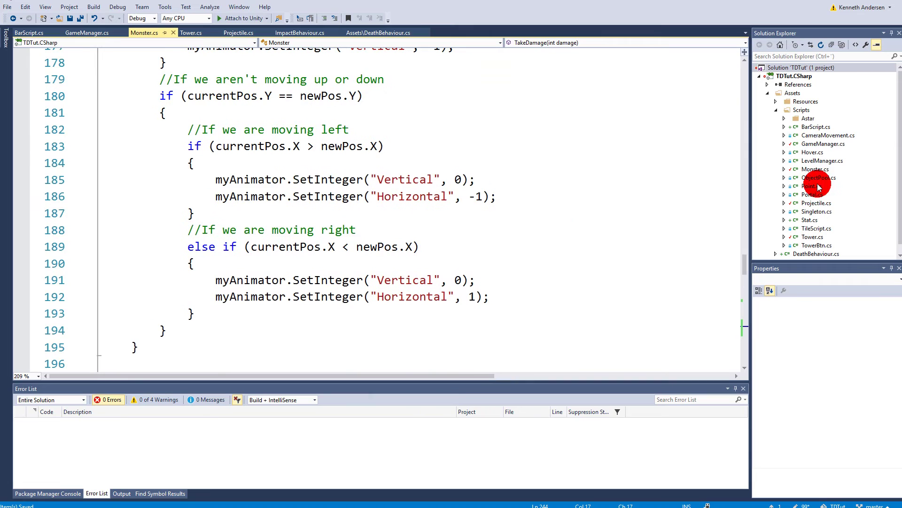
double_click(815, 145)
scroll(593, 221, "up", 4)
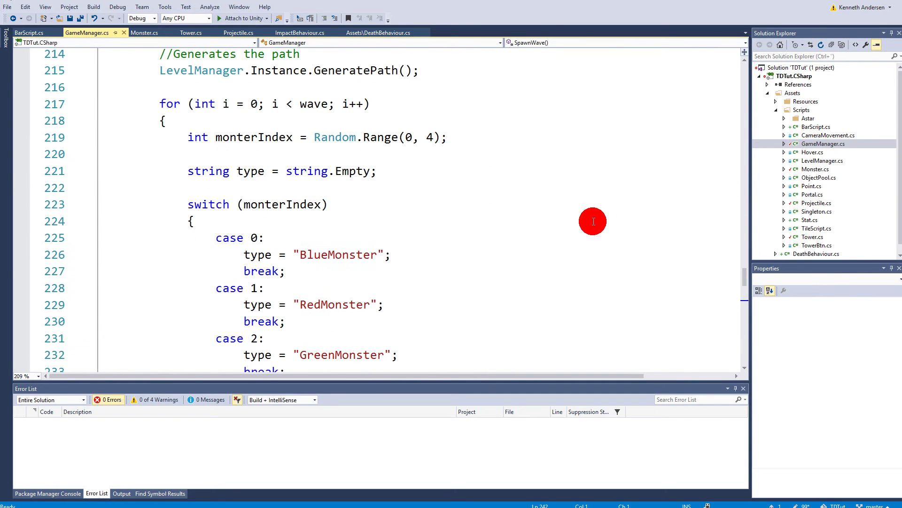
key("ctrl+f")
type("spawnwave")
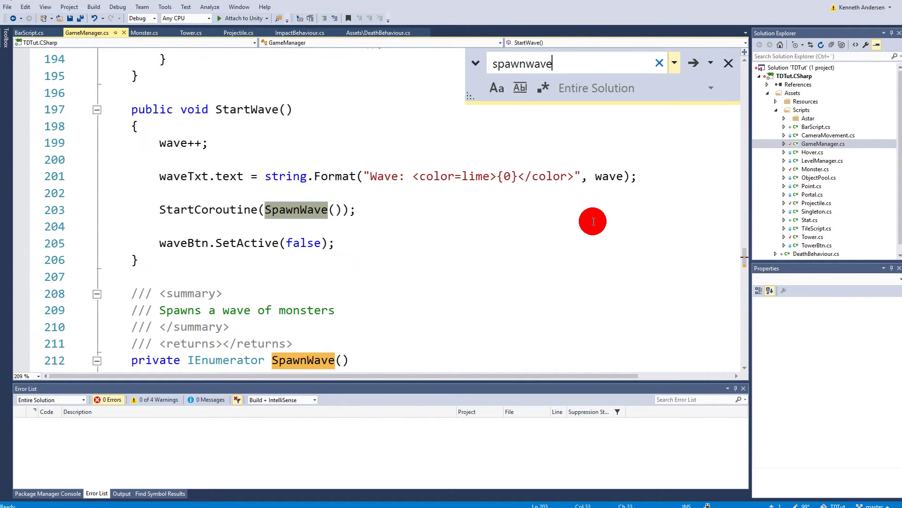
Change line 219 to 'monterIndex = 0;//Random.Range(0, 4);' and save GameManager.cs.
scroll(416, 228, "down", 4)
scroll(416, 227, "down", 2)
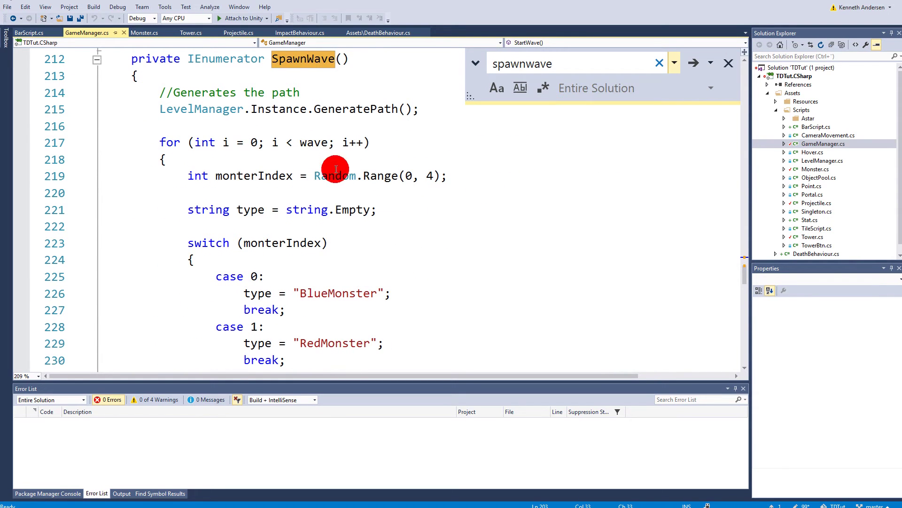
scroll(268, 258, "down", 1)
scroll(412, 222, "up", 1)
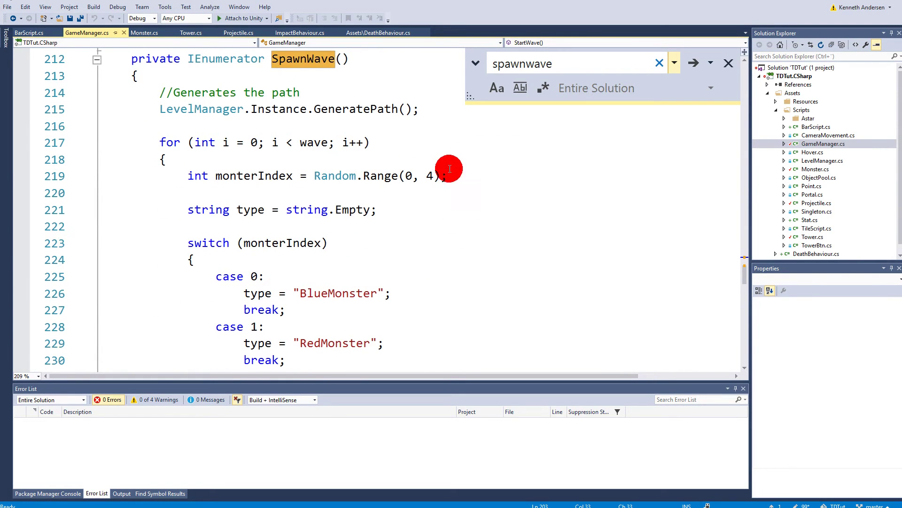
left_click(468, 176)
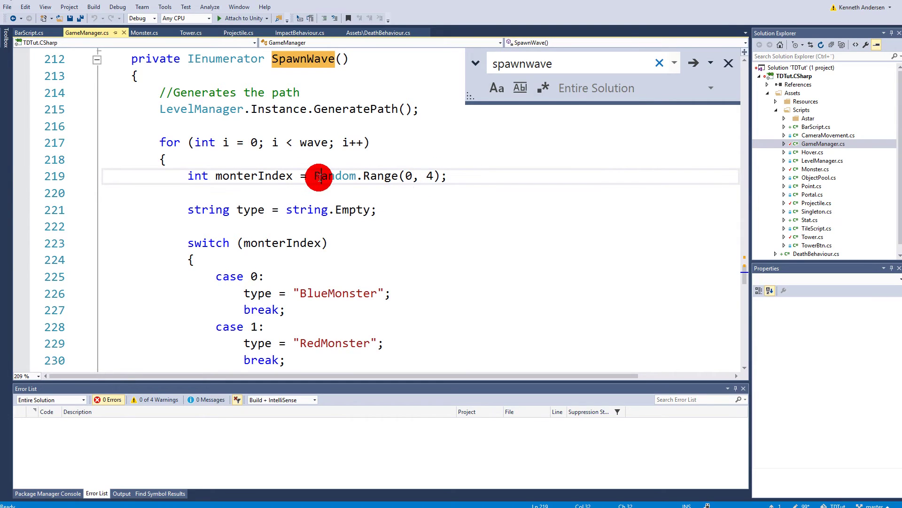
left_click(314, 177)
type("//")
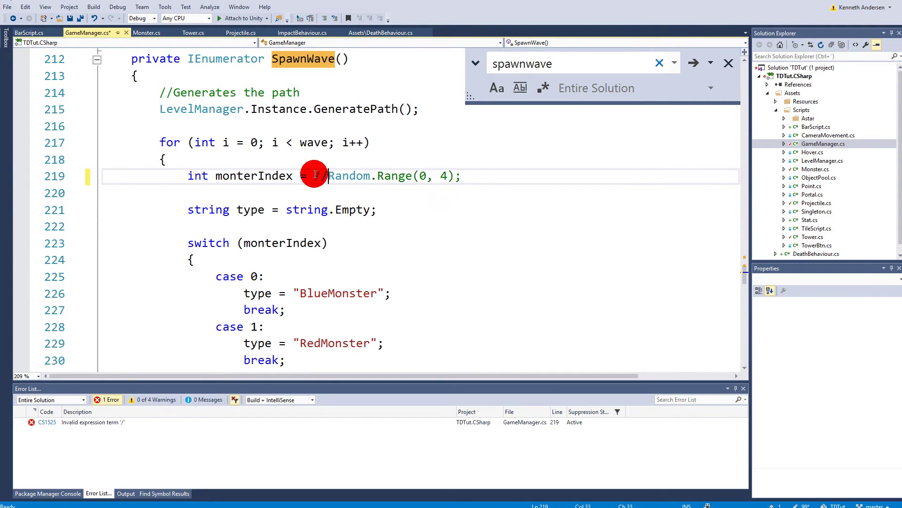
type("0;")
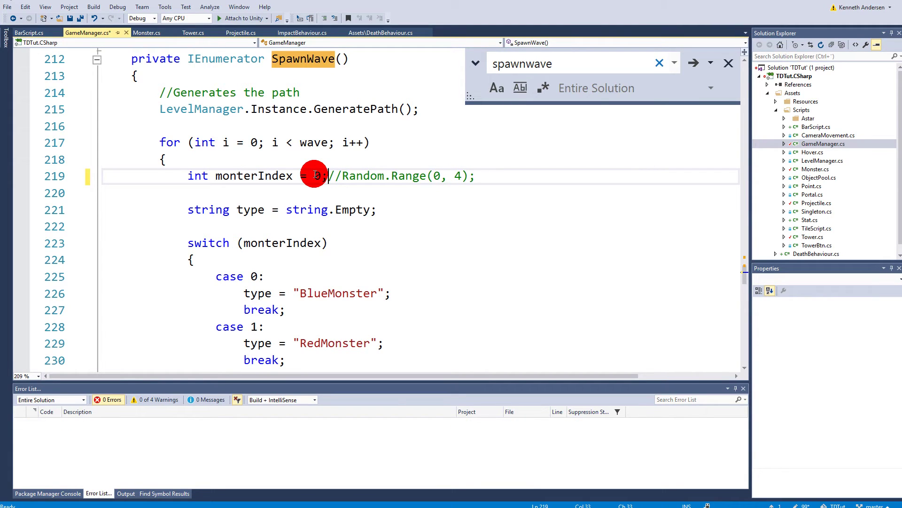
left_click(80, 18)
key("alt+Tab")
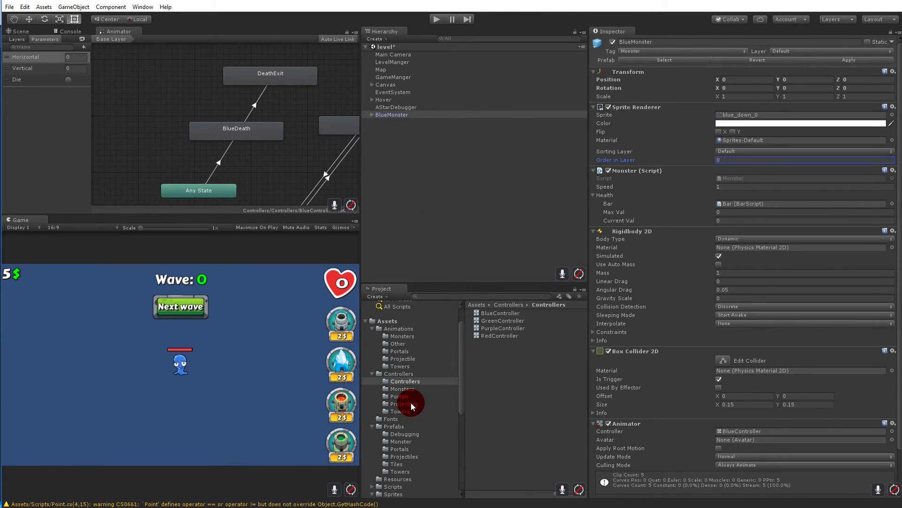
Open the Prefabs > Monster folder and delete the test BlueMonster from the scene.
left_click(401, 425)
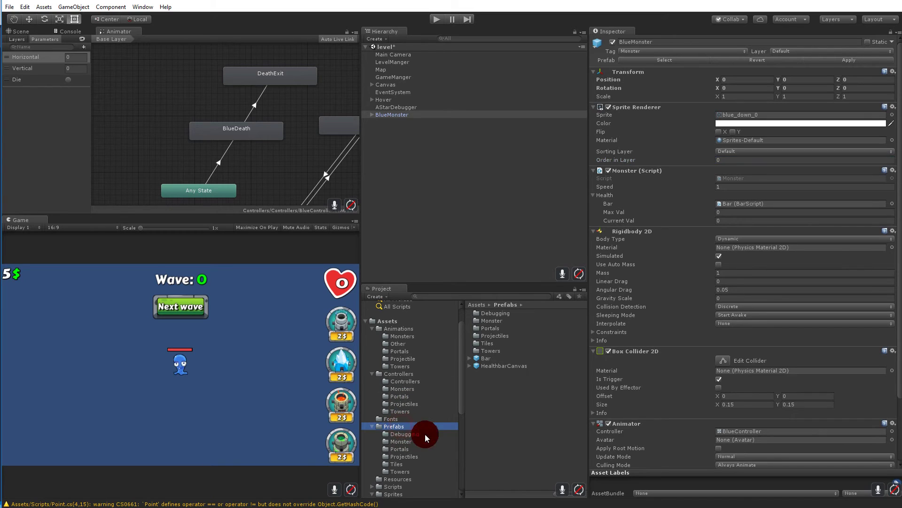
double_click(495, 321)
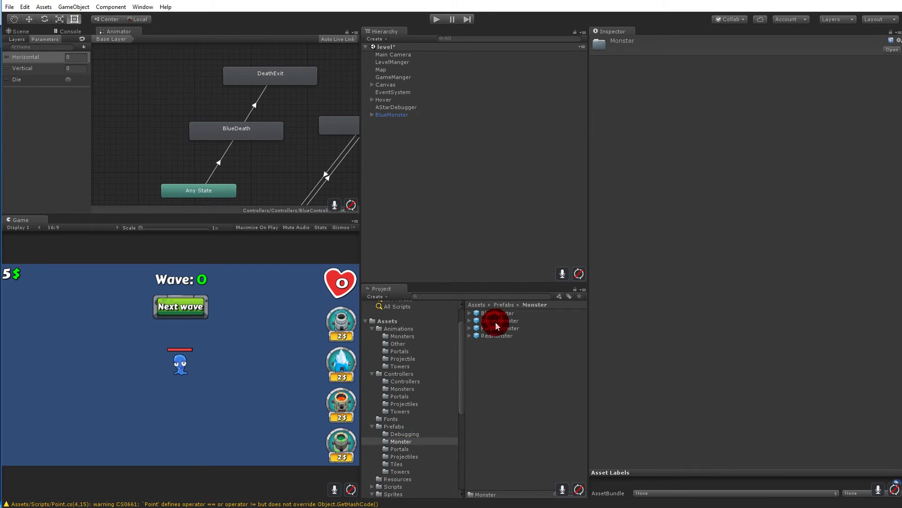
left_click(387, 116)
key("Delete")
Clear the selection and enter Play mode.
left_click(566, 131)
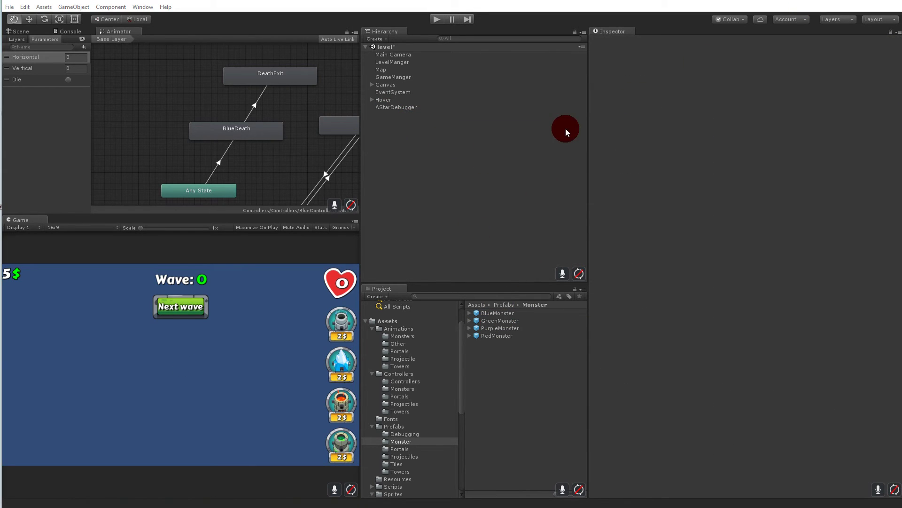
left_click(291, 293)
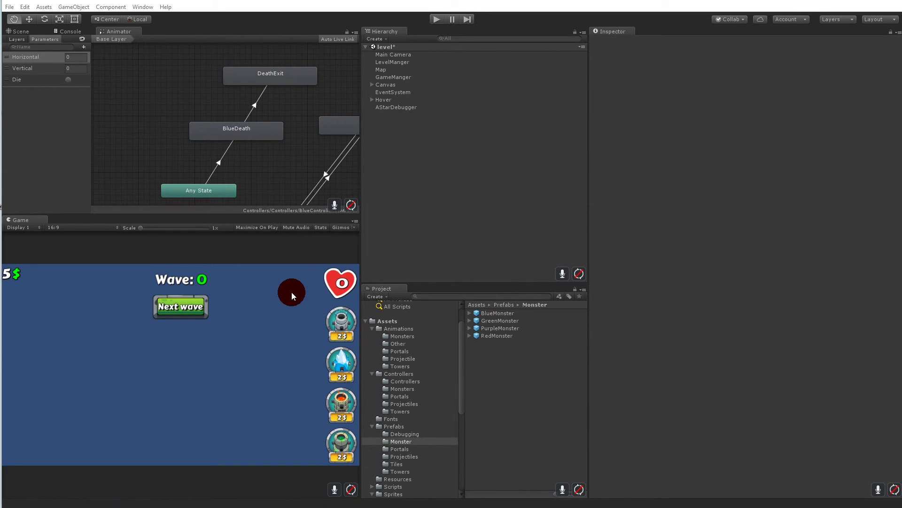
left_click(435, 21)
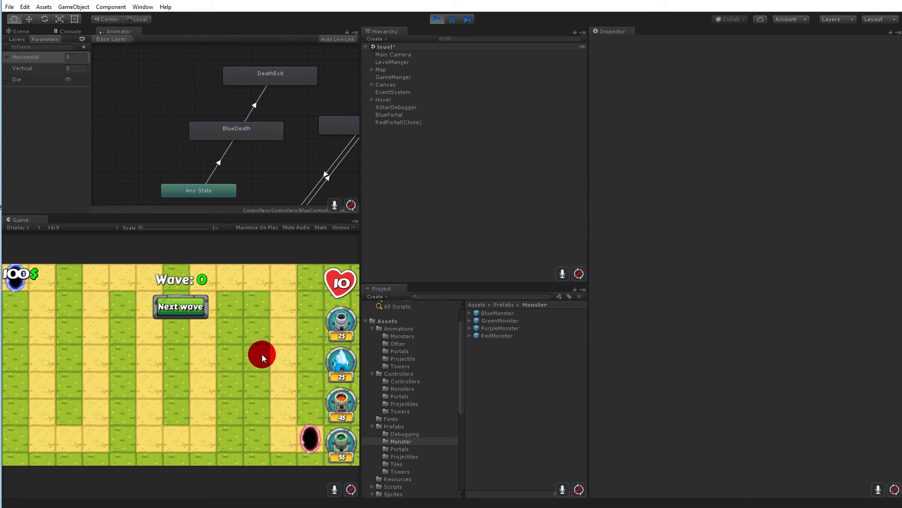
Buy three cannon towers, place them on grass tiles beside the path, and start wave 1.
left_click(335, 320)
left_click(40, 366)
left_click(348, 322)
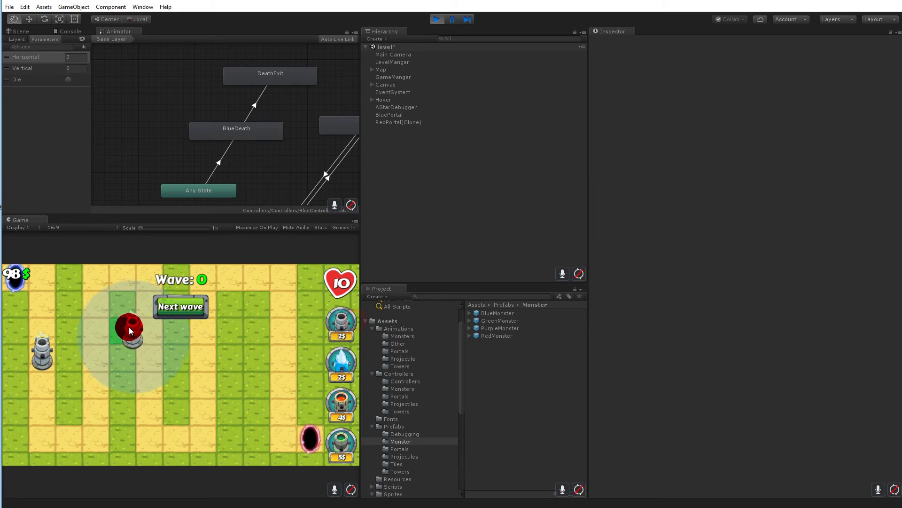
left_click(96, 310)
left_click_drag(367, 328, 95, 352)
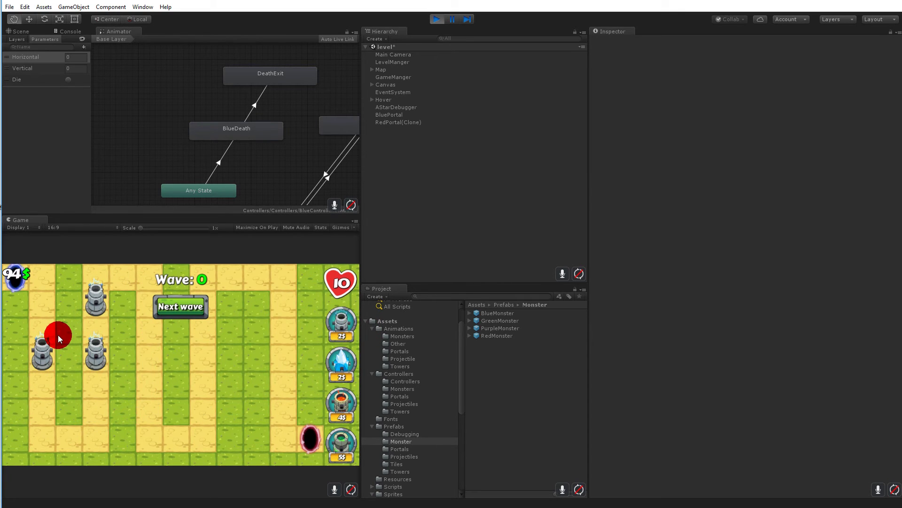
left_click(181, 311)
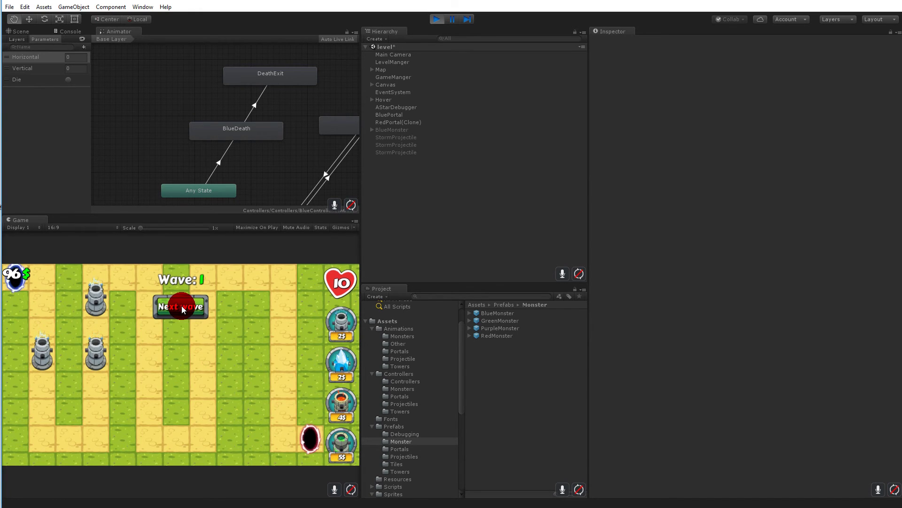
Start waves 2 and 3, let the towers kill the blue monsters, then exit Play mode.
left_click(181, 306)
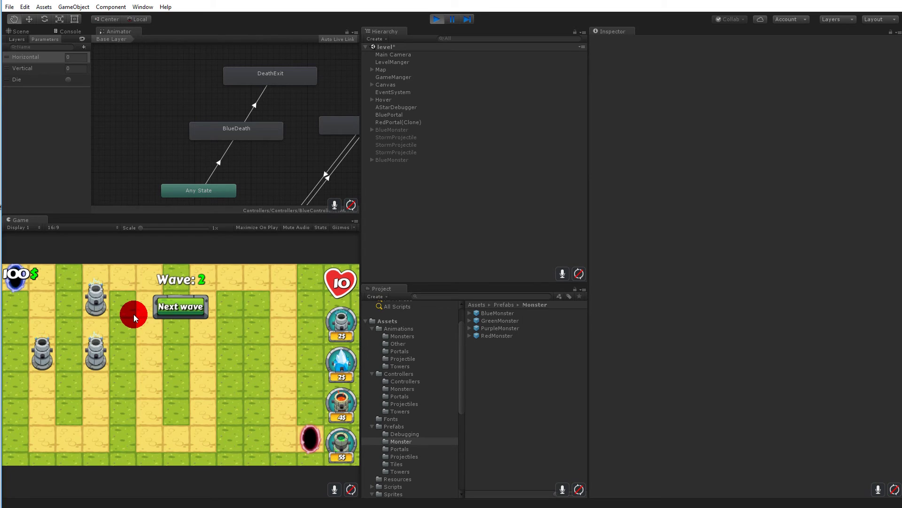
left_click(184, 309)
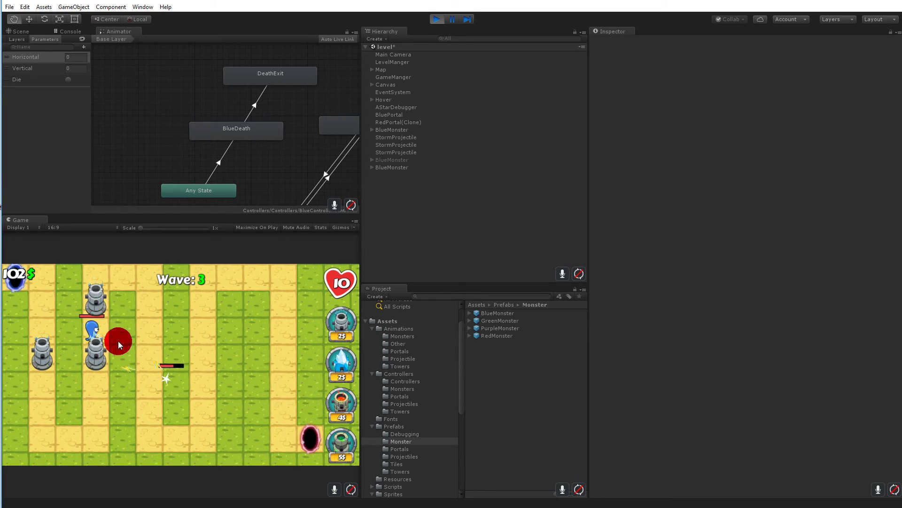
left_click(438, 20)
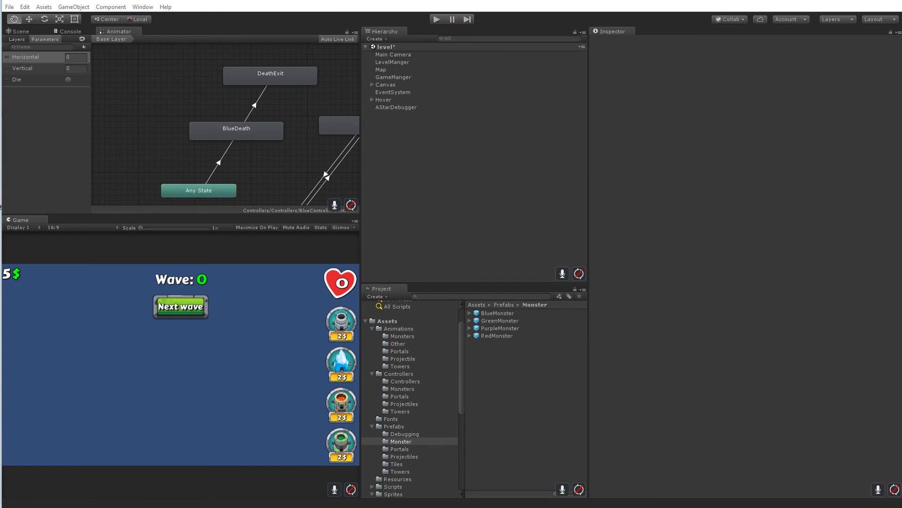
key("alt+Tab")
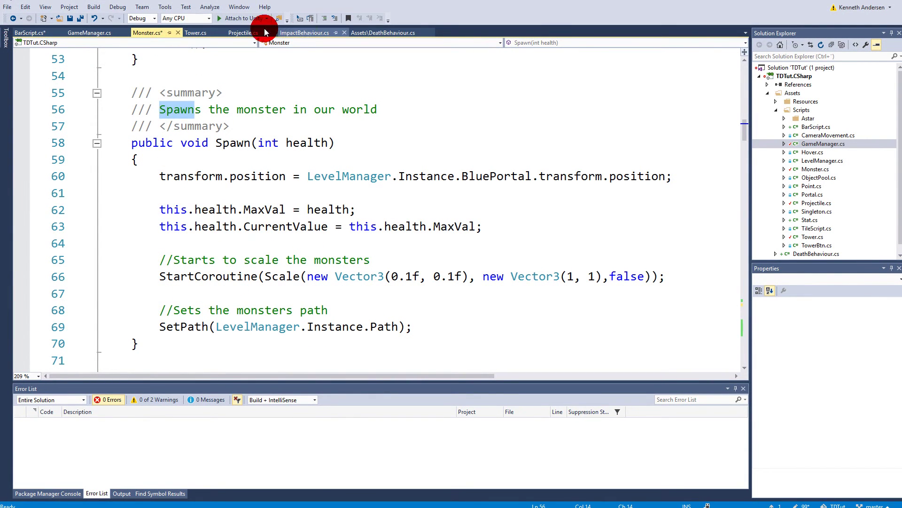
In BarScript.cs, add a public Reset() method containing content.fillAmount = 1;.
left_click(29, 33)
key("Return")
key("Return")
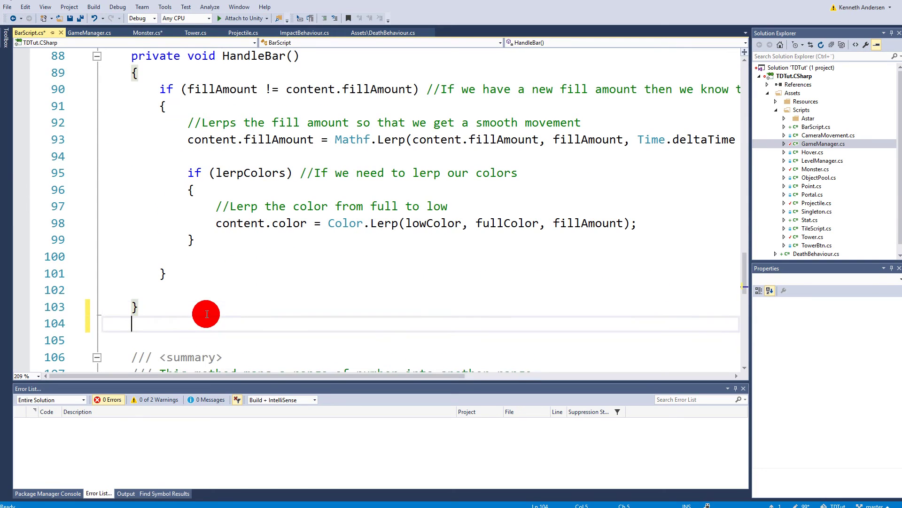
type("public")
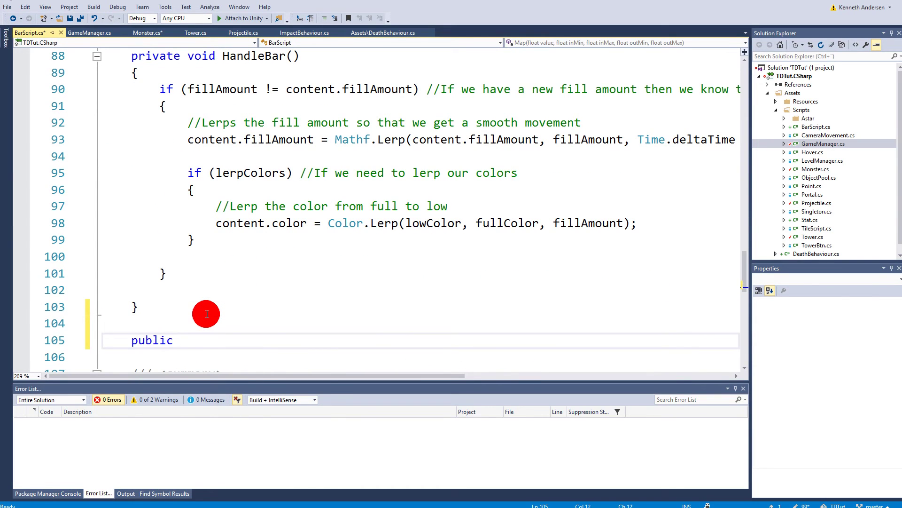
type(" void Reset(")
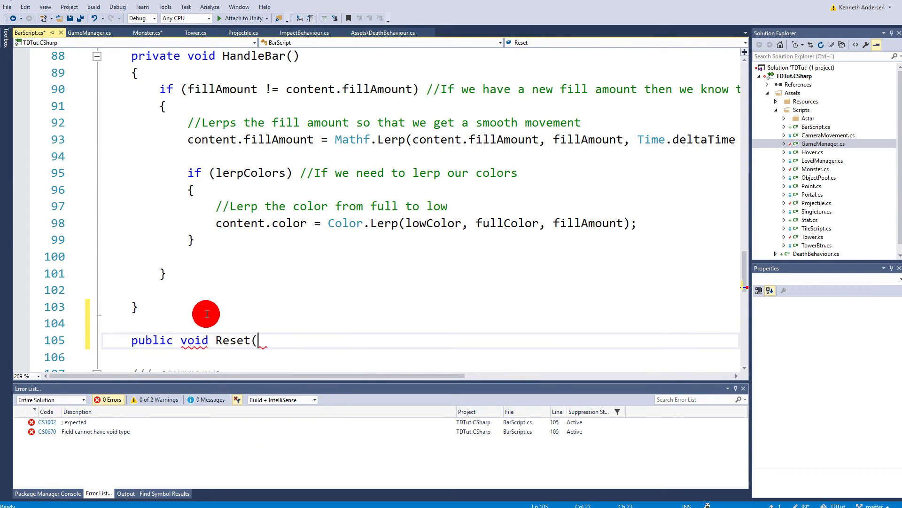
type(")")
key("Return")
type("{")
key("Return")
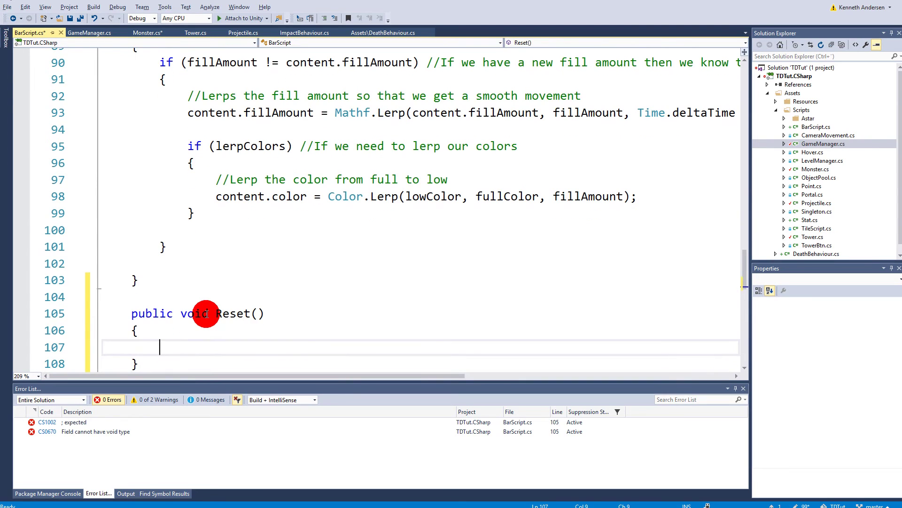
type("currentTime.CompareTo")
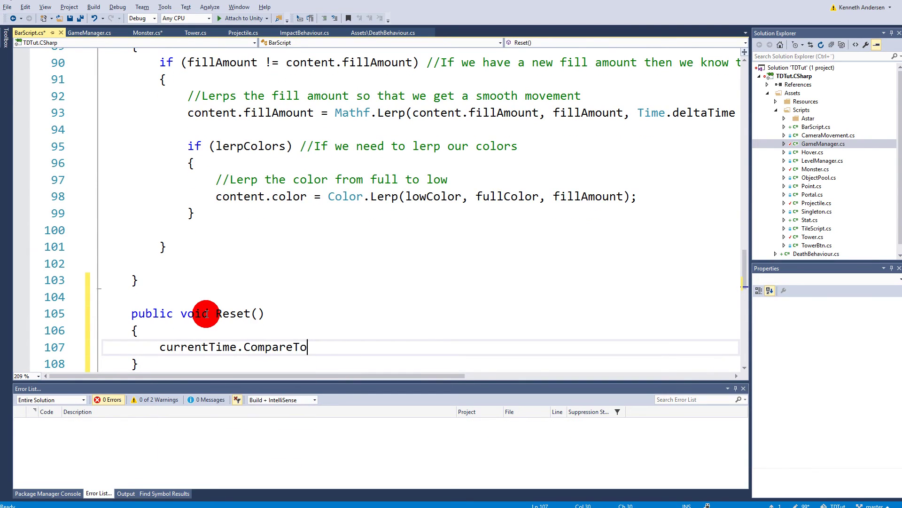
key("BackSpace")
key("BackSpace")
key("BackSpace")
key("BackSpace")
key("BackSpace")
key("BackSpace")
key("BackSpace")
key("BackSpace")
key("BackSpace")
key("BackSpace")
key("BackSpace")
key("BackSpace")
key("BackSpace")
key("BackSpace")
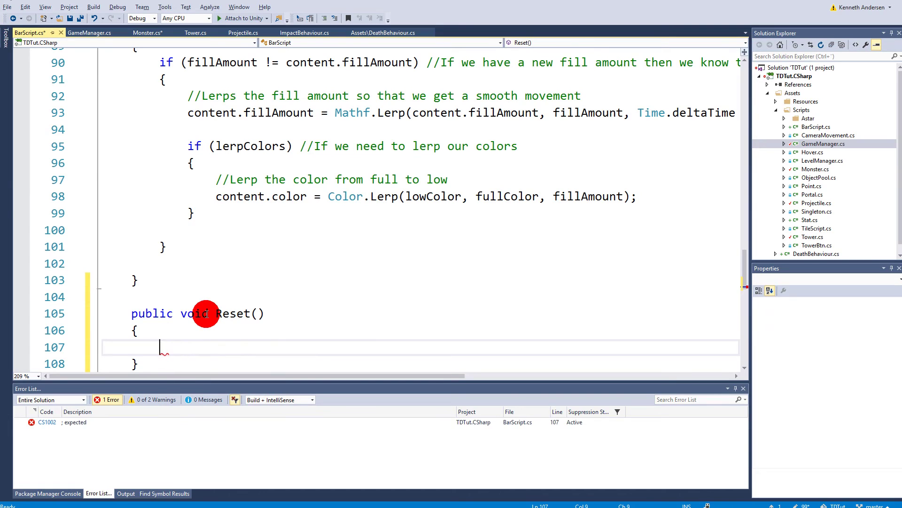
type("con")
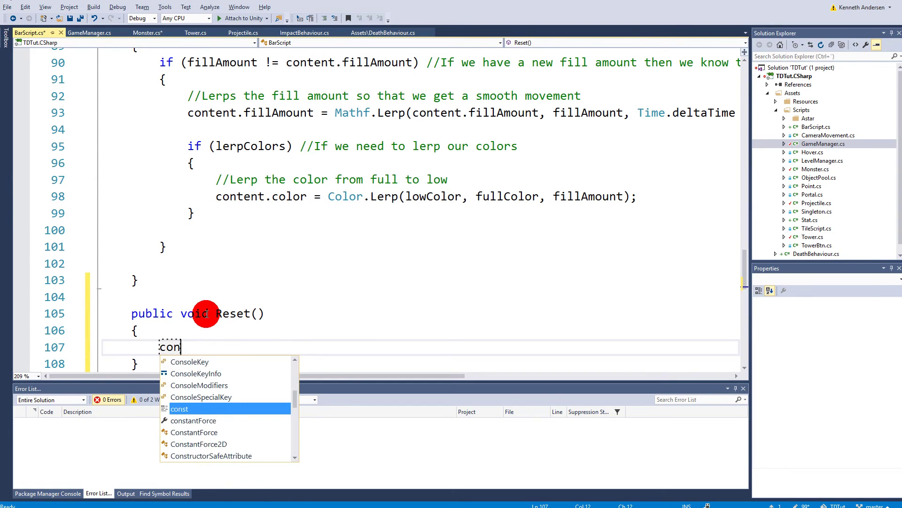
type("scontent.fillAmount")
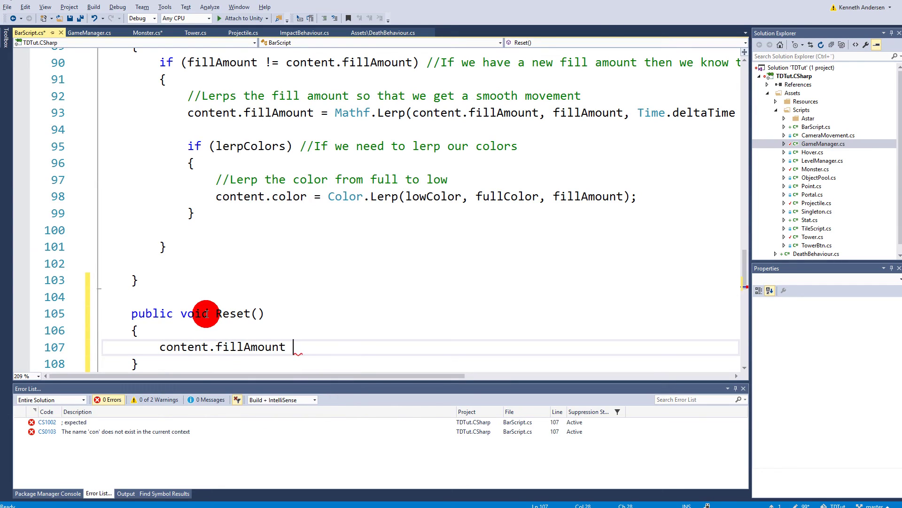
type(" =")
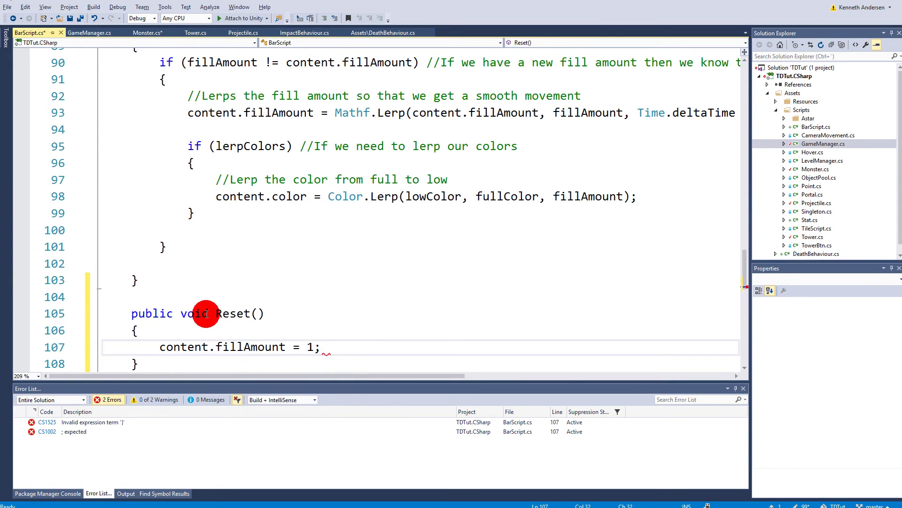
type(" 1;")
key("Return")
Add a Value = MaxValue line inside Reset.
type("val")
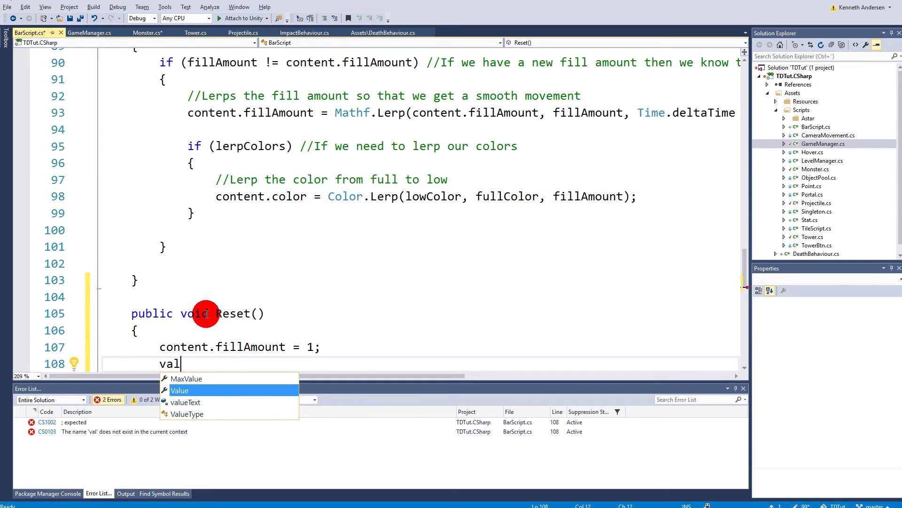
key("Tab")
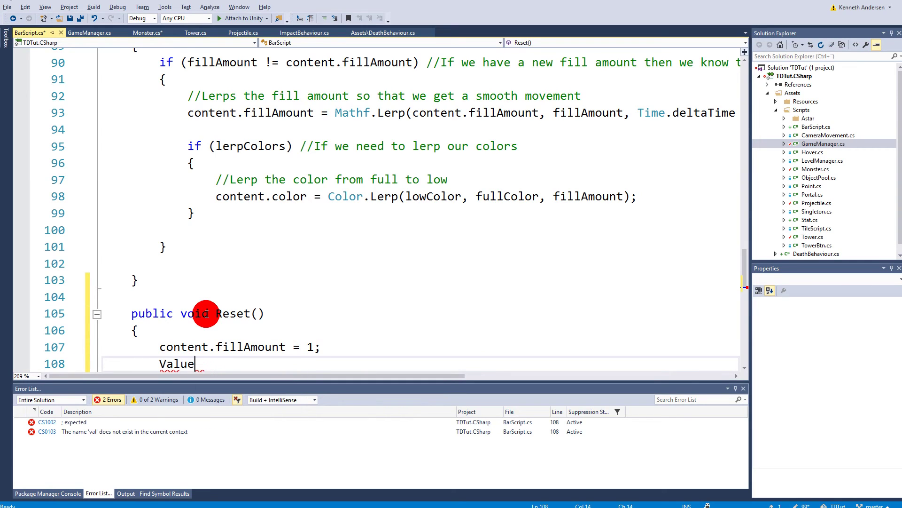
type("= nax")
key("BackSpace")
key("BackSpace")
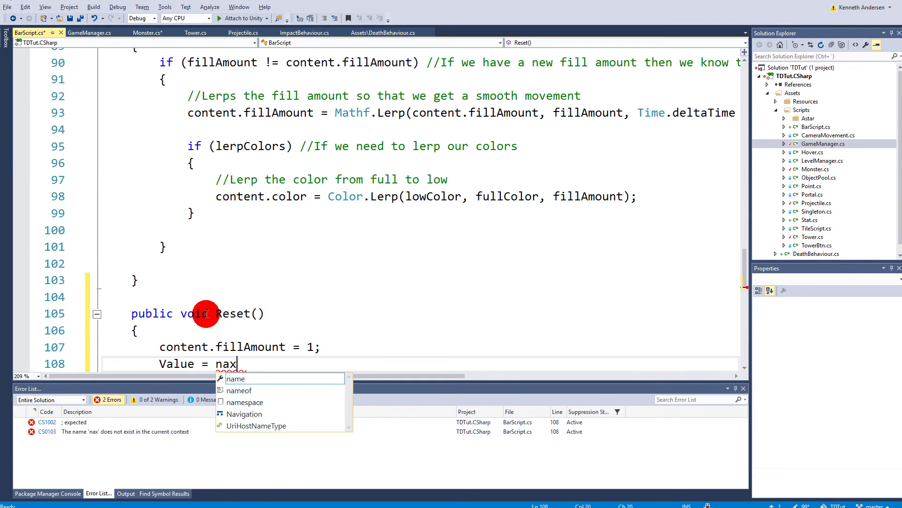
key("BackSpace")
type("max")
key("Tab")
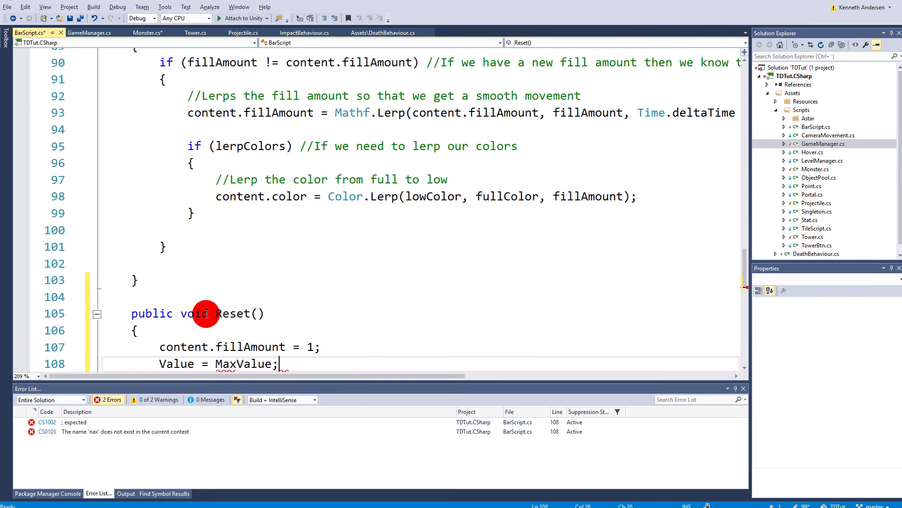
Move the Value = MaxValue line above fillAmount and delete the leftover blank line.
scroll(241, 306, "down", 4)
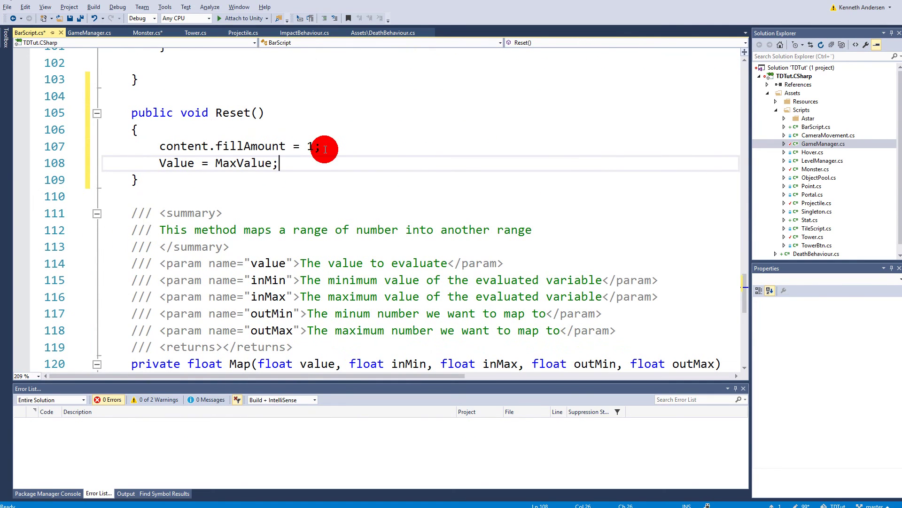
left_click_drag(323, 148, 279, 164)
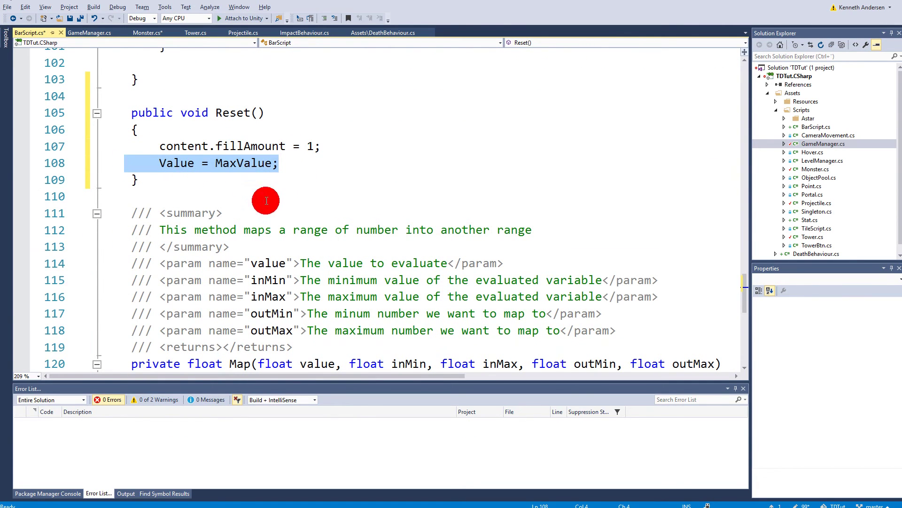
scroll(266, 201, "up", 1)
left_click(289, 227)
left_click_drag(282, 213, 153, 213)
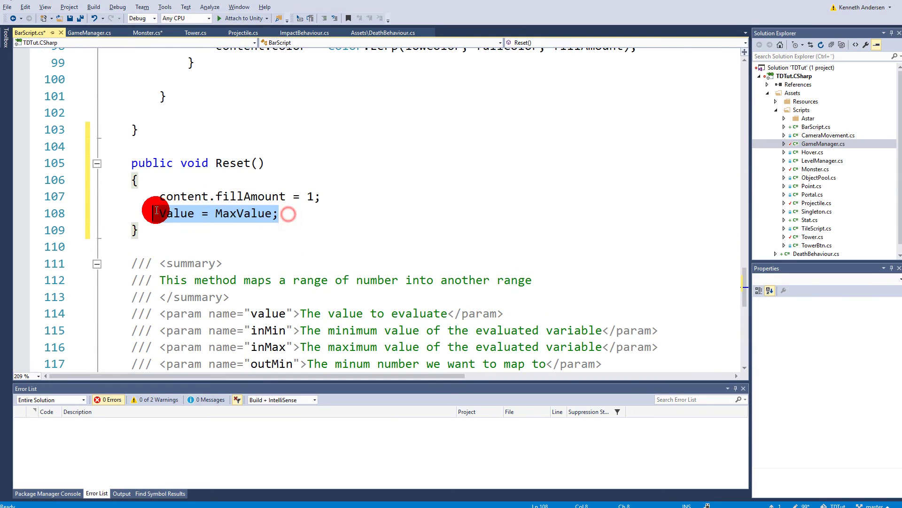
key("ctrl+x")
left_click(198, 181)
key("Return")
key("ctrl+v")
scroll(306, 224, "up", 2)
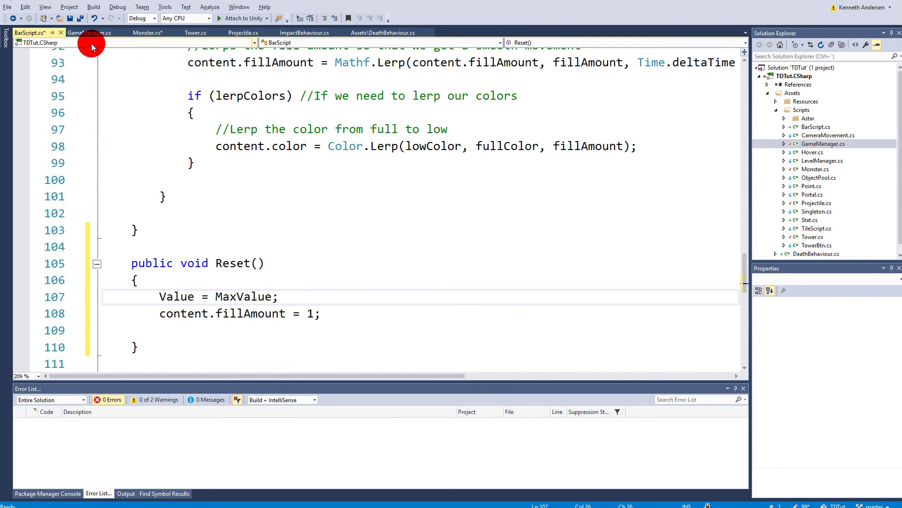
left_click_drag(171, 326, 77, 318)
left_click_drag(152, 333, 109, 333)
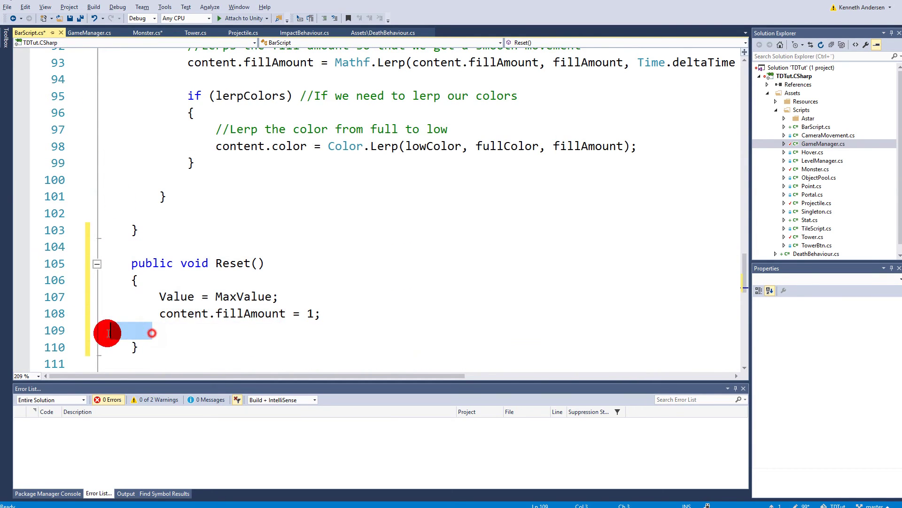
key("BackSpace")
key("BackSpace")
Review the finished Reset method and select its name.
left_click_drag(302, 297, 152, 297)
scroll(309, 300, "up", 1)
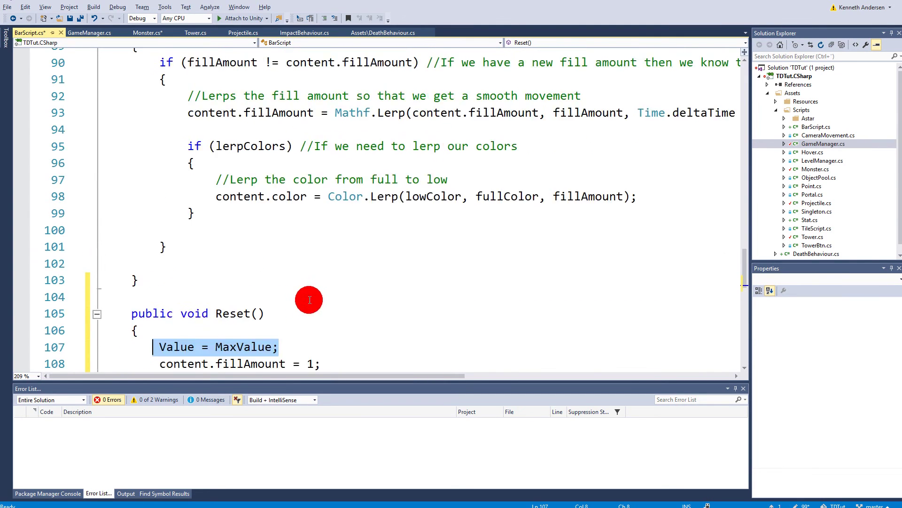
scroll(310, 300, "up", 14)
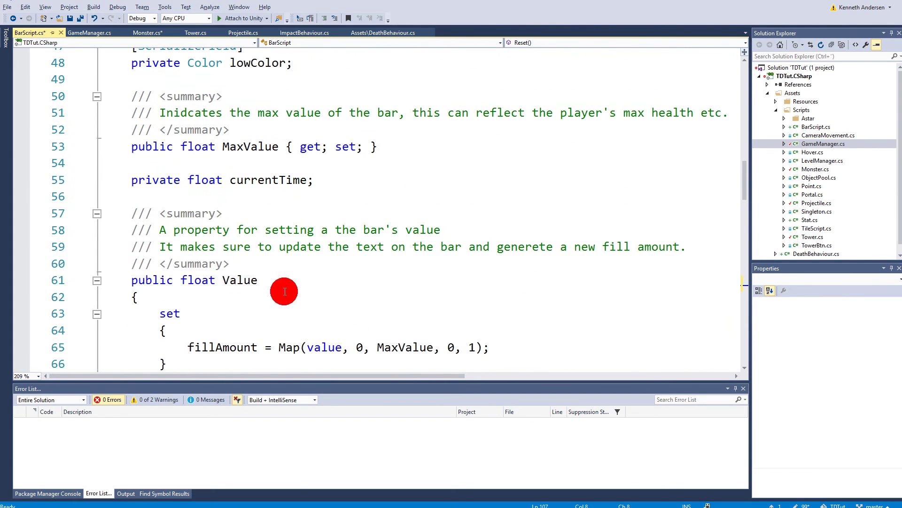
scroll(285, 291, "down", 2)
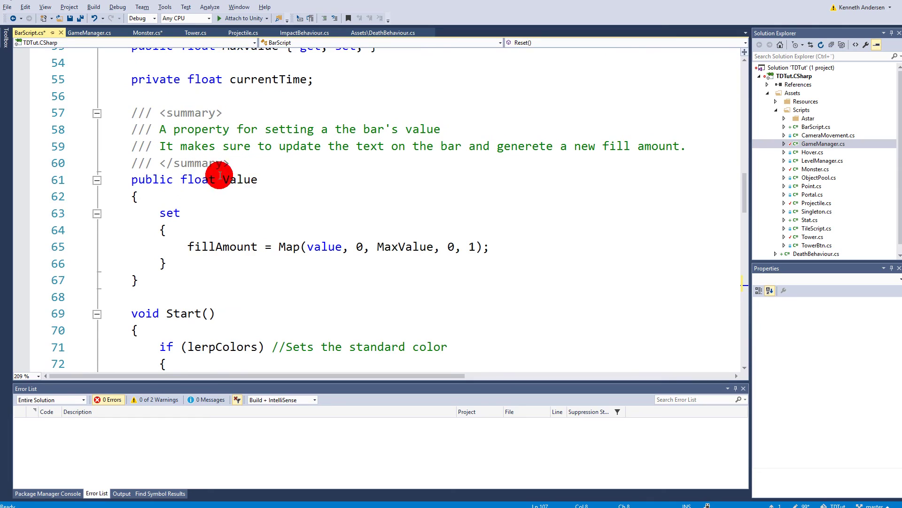
scroll(220, 176, "down", 15)
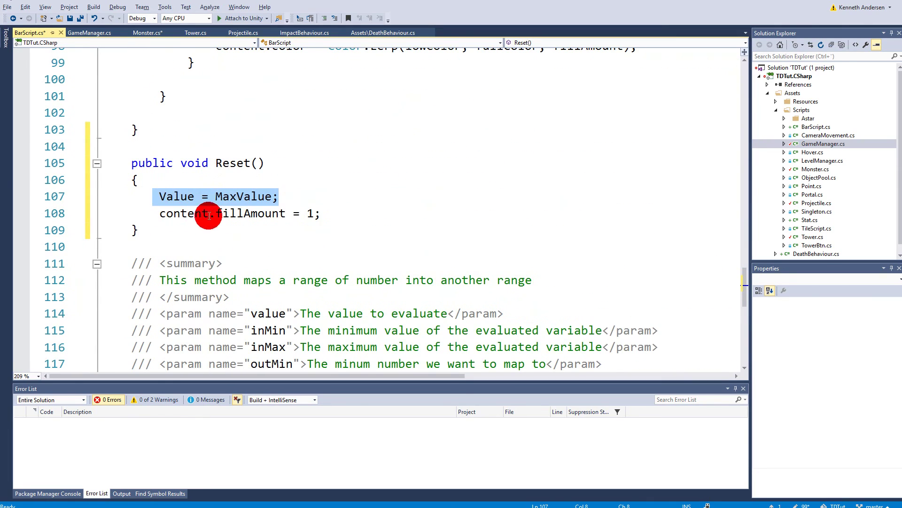
left_click(272, 214)
scroll(302, 233, "up", 7)
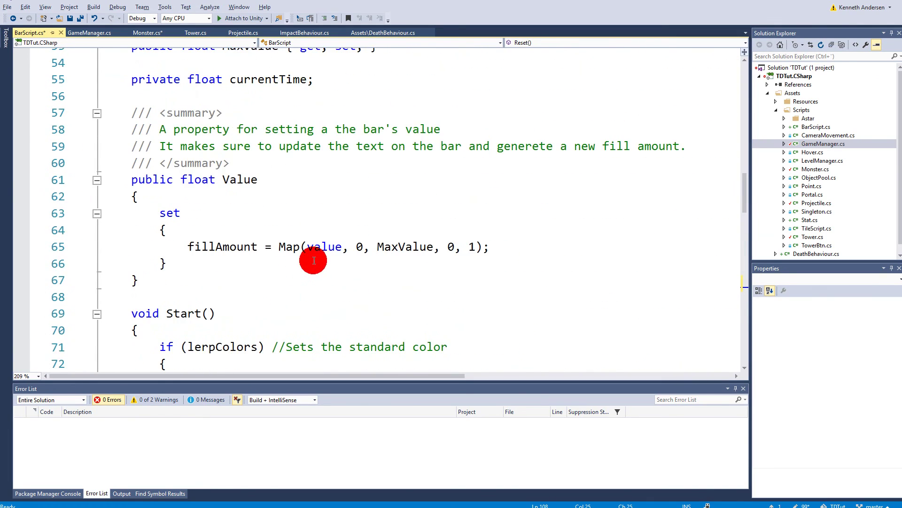
scroll(310, 258, "up", 6)
scroll(310, 259, "down", 10)
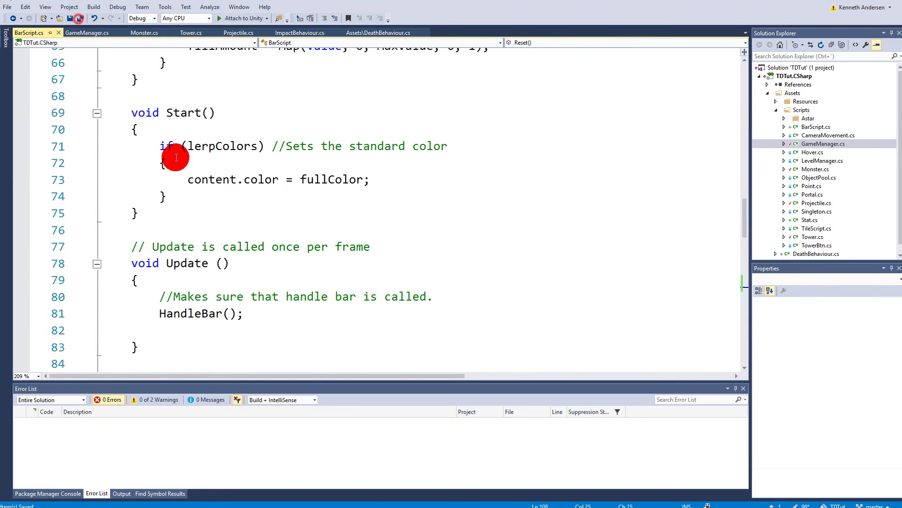
key("alt+Tab")
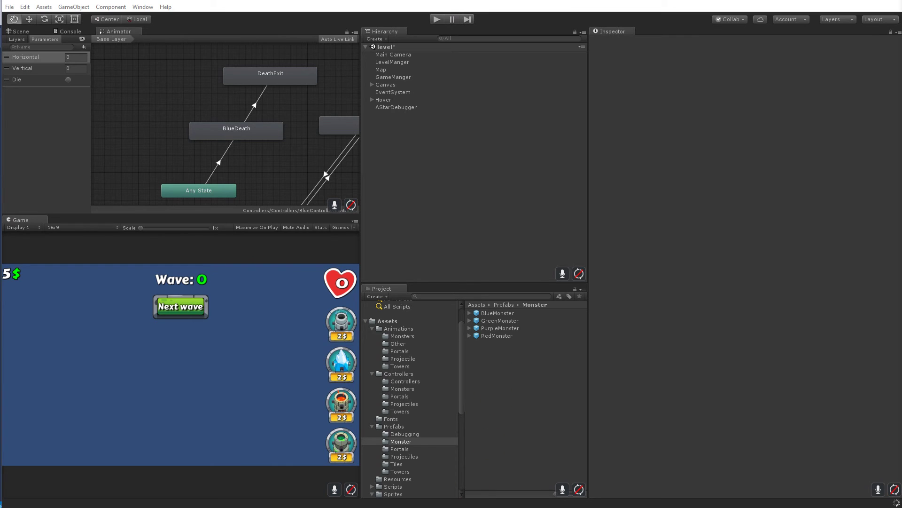
key("alt+Tab")
scroll(296, 290, "down", 10)
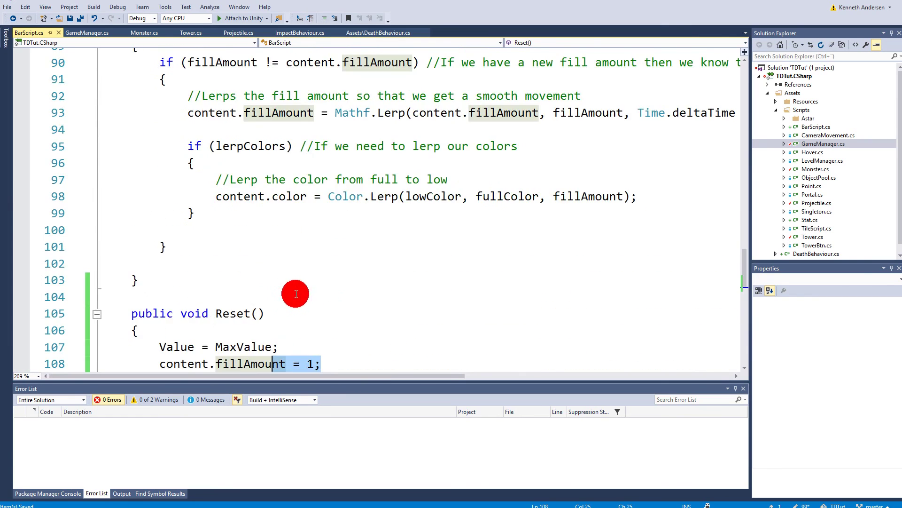
scroll(302, 284, "down", 1)
left_click(228, 154)
double_click(232, 162)
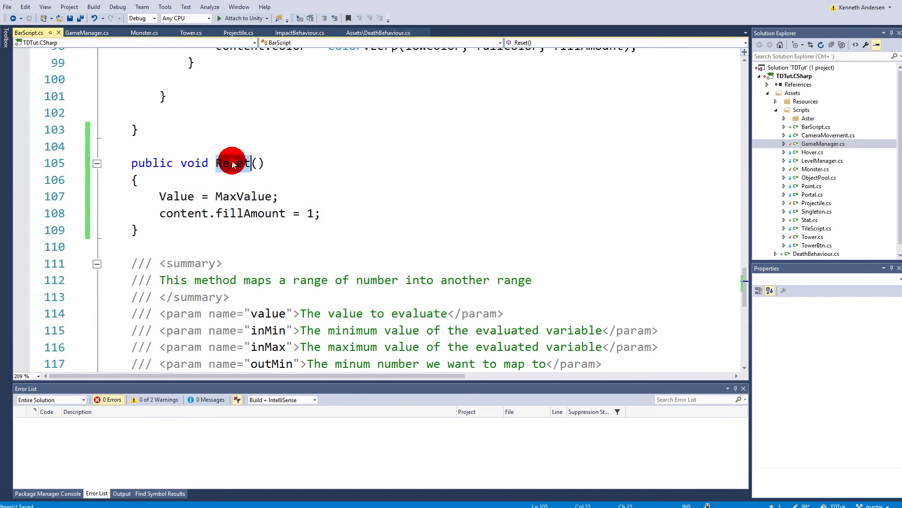
In Monster.cs's Spawn, type this.health.CurrentValue on line 61, then scroll up toward the health field.
left_click(137, 32)
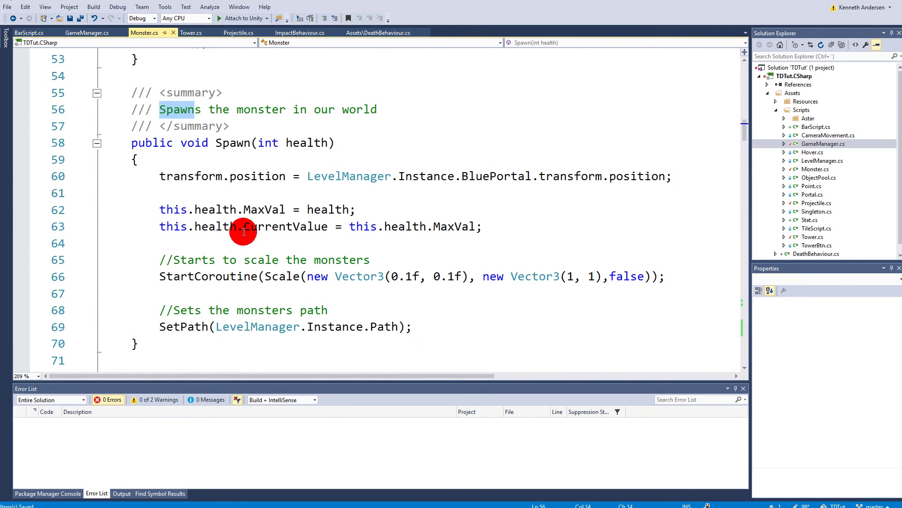
left_click(303, 190)
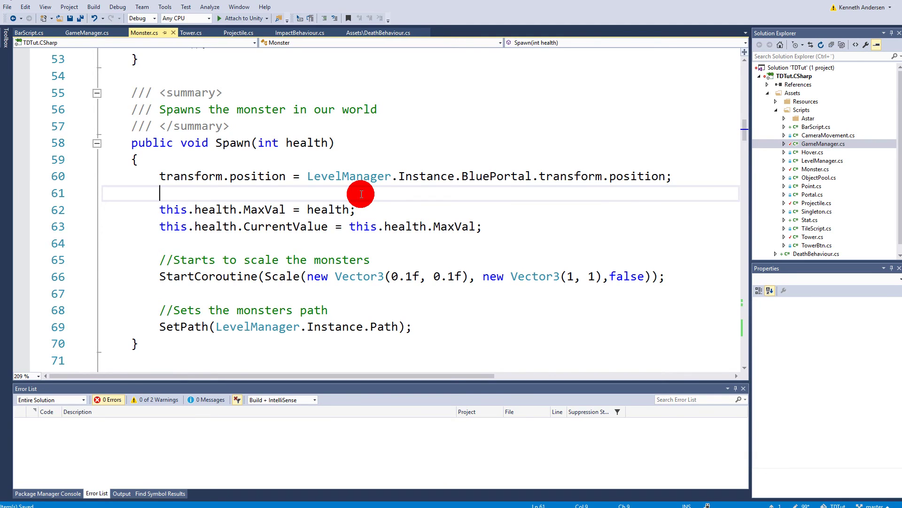
type("thjis.")
key("BackSpace")
key("BackSpace")
key("BackSpace")
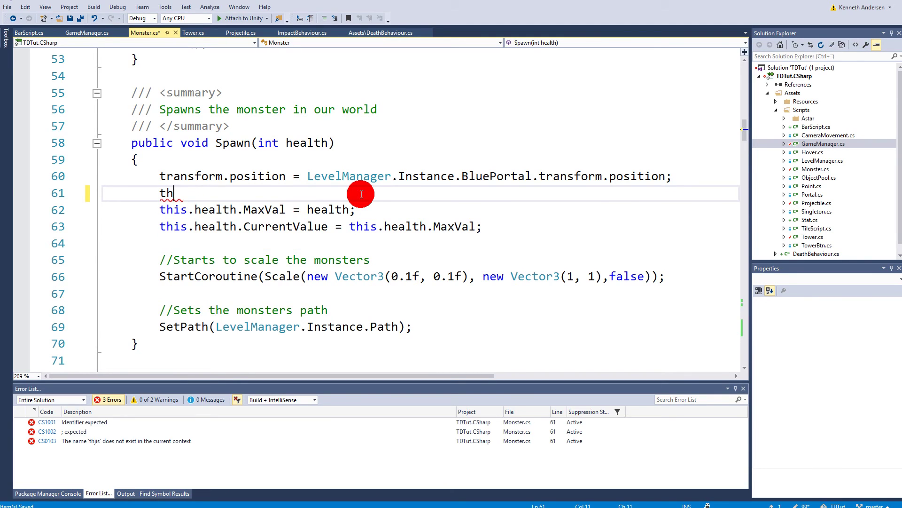
type("is.")
key("BackSpace")
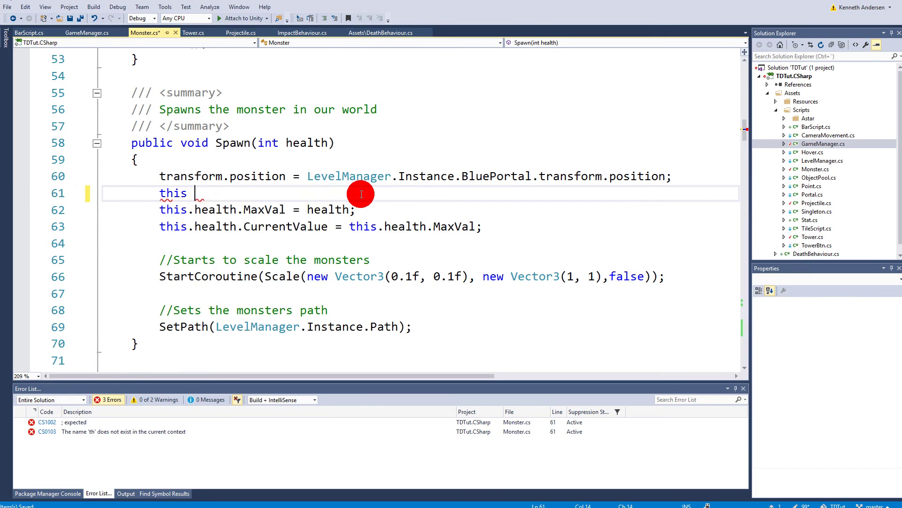
key("BackSpace")
type(".health.")
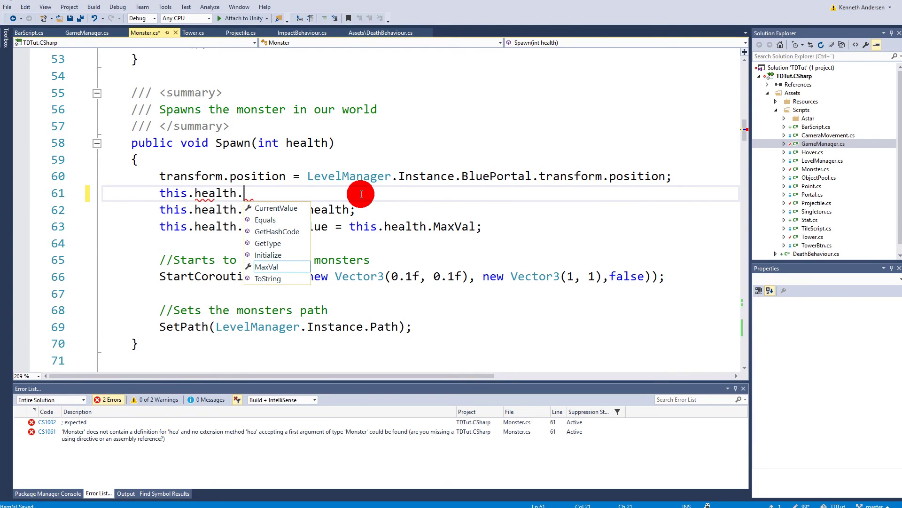
type("re")
key("BackSpace")
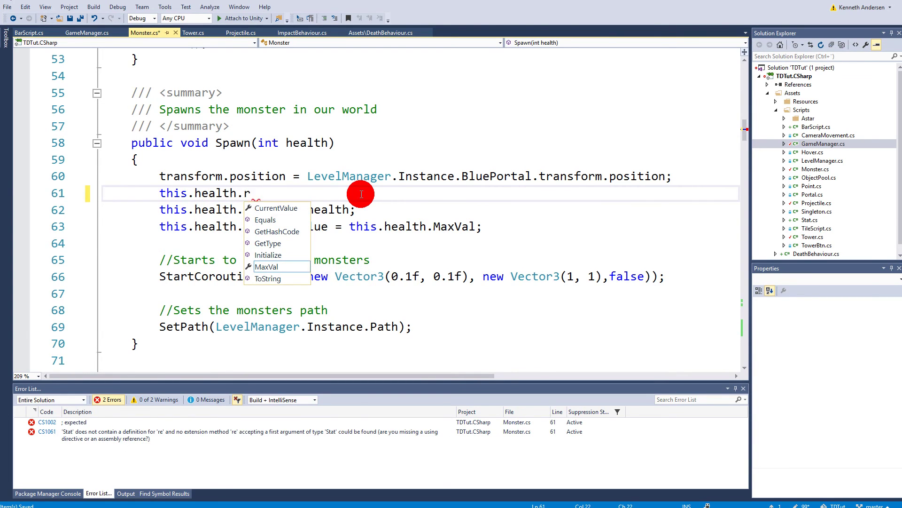
type("ese")
key("Tab")
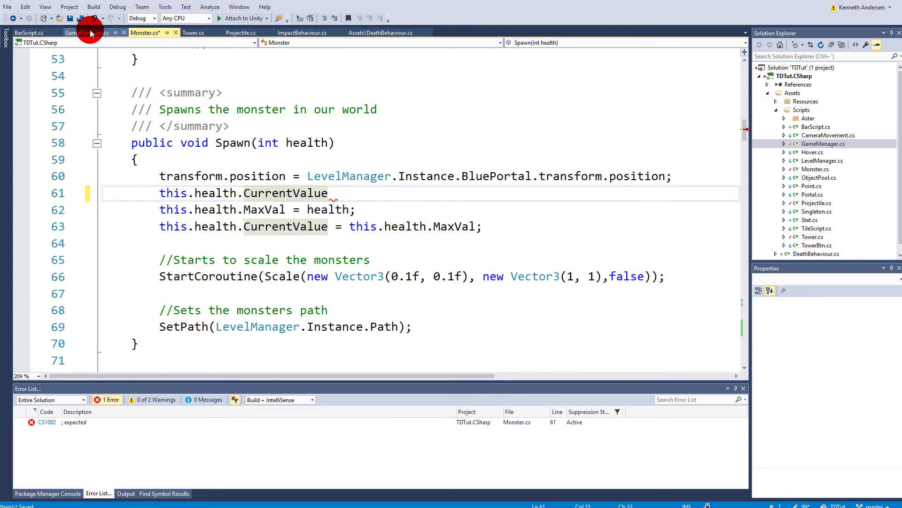
mouse_move(329, 192)
left_mouse_down()
mouse_move(199, 181)
mouse_move(188, 192)
left_mouse_up()
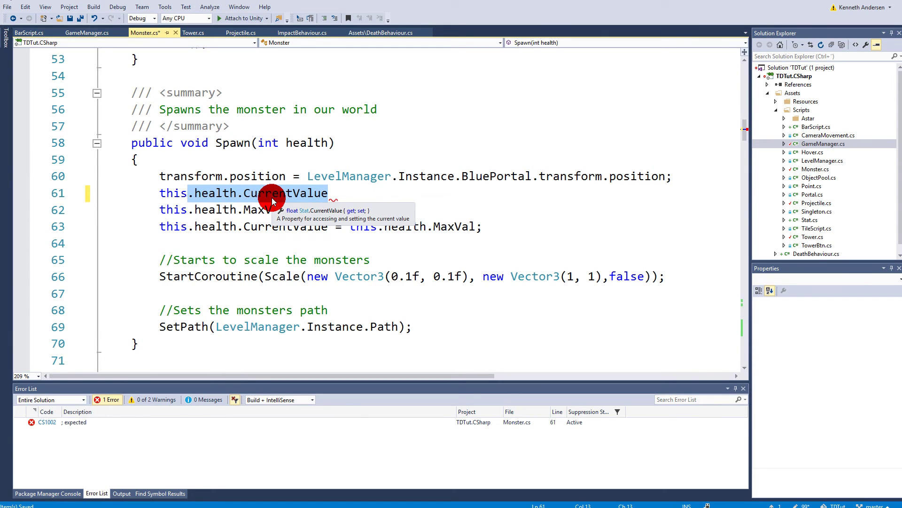
scroll(332, 165, "up", 17)
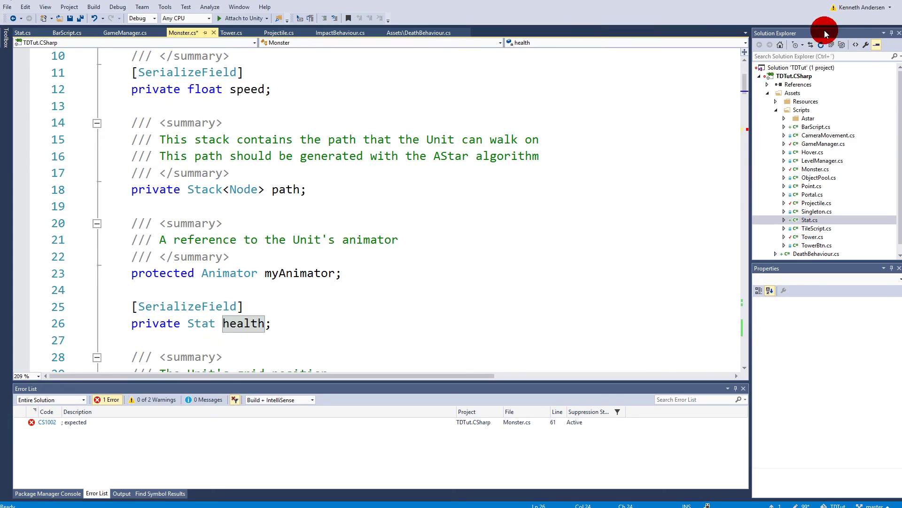
In Stat.cs, encapsulate the bar field into a public Bar property via Quick Actions.
left_click(493, 188)
scroll(423, 196, "down", 2)
scroll(271, 224, "down", 1)
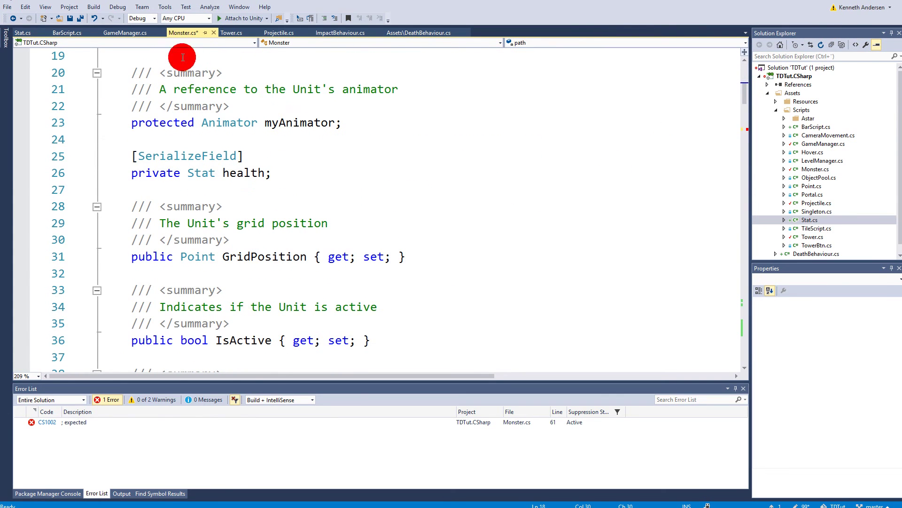
left_click_drag(309, 183, 104, 153)
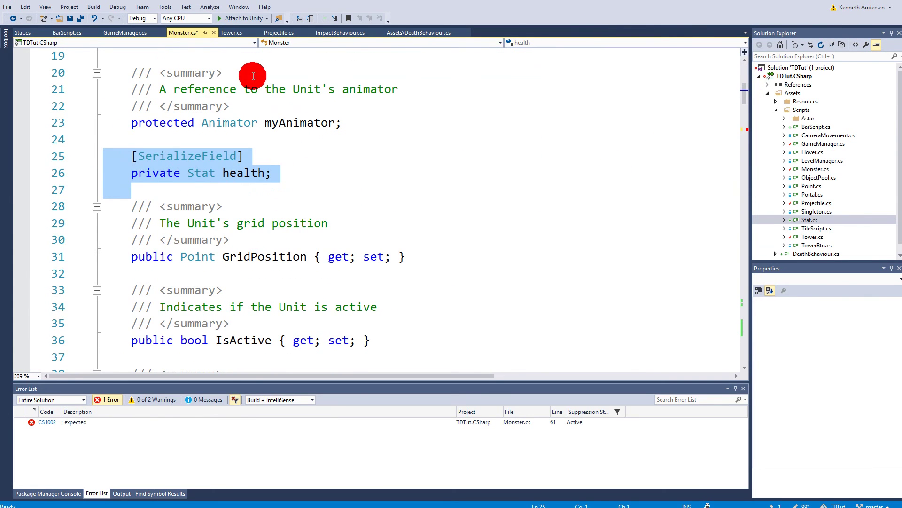
left_click(19, 33)
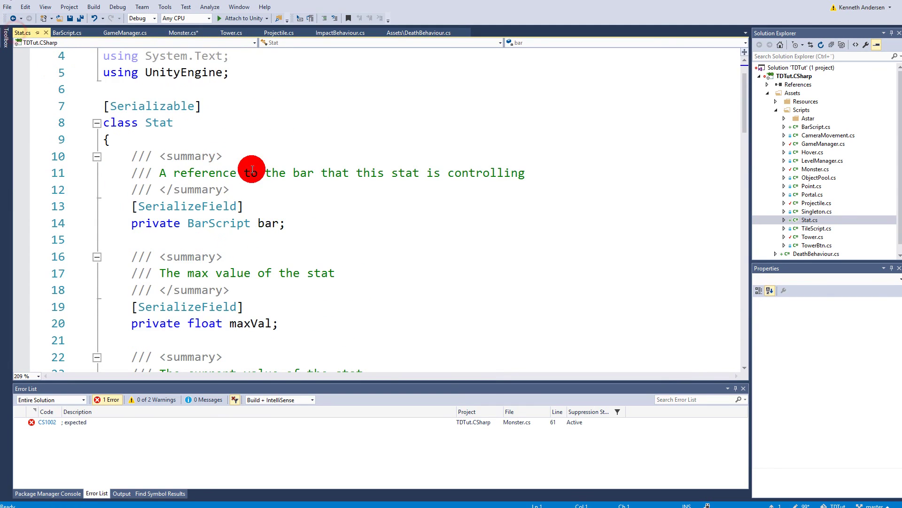
scroll(252, 171, "down", 1)
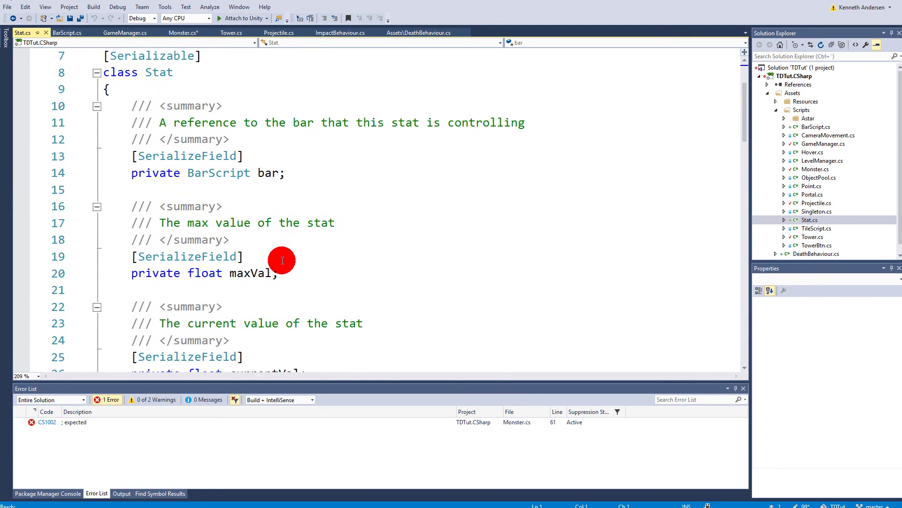
right_click(269, 173)
left_click(302, 179)
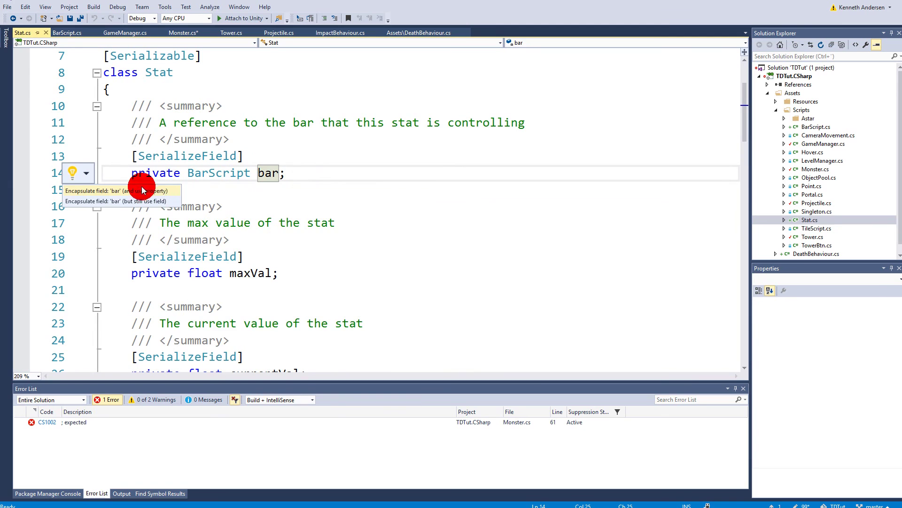
left_click(125, 187)
Delete the Bar property's set accessor so it is get-only.
scroll(320, 206, "down", 16)
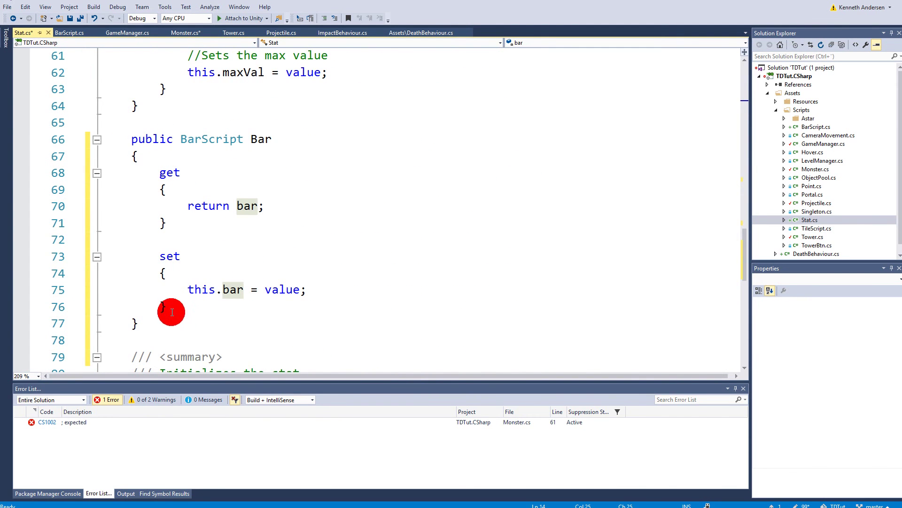
left_click_drag(171, 309, 44, 256)
key("Delete")
key("BackSpace")
key("BackSpace")
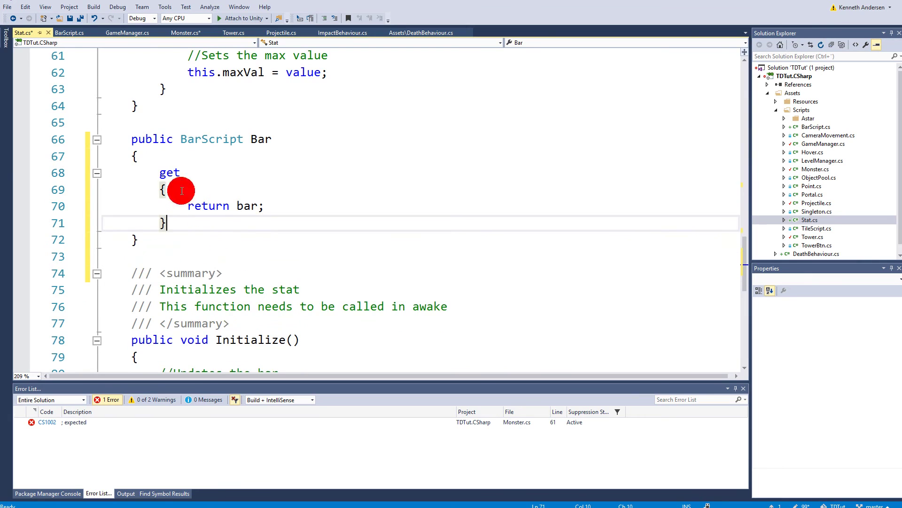
left_click(151, 238)
left_click_drag(152, 233, 91, 153)
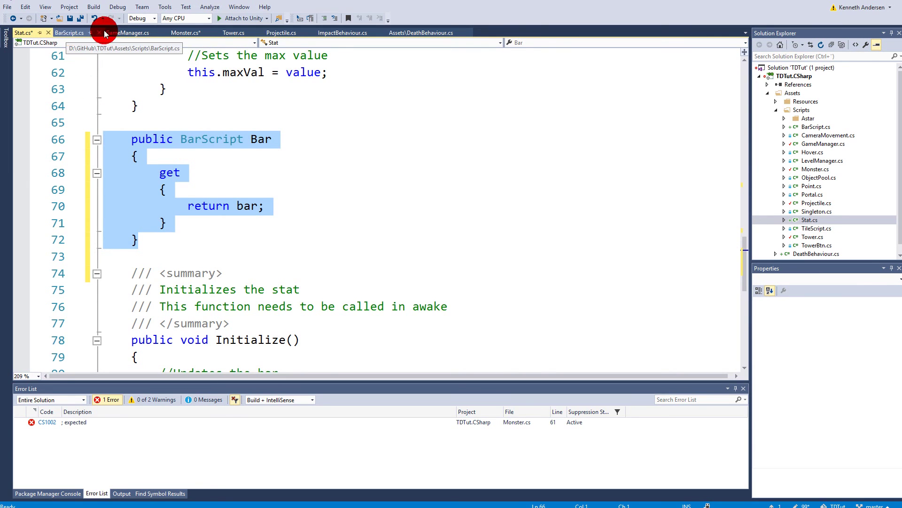
left_click(177, 32)
Replace line 61 with this.health.Bar.Reset(); and save all scripts.
scroll(291, 202, "down", 15)
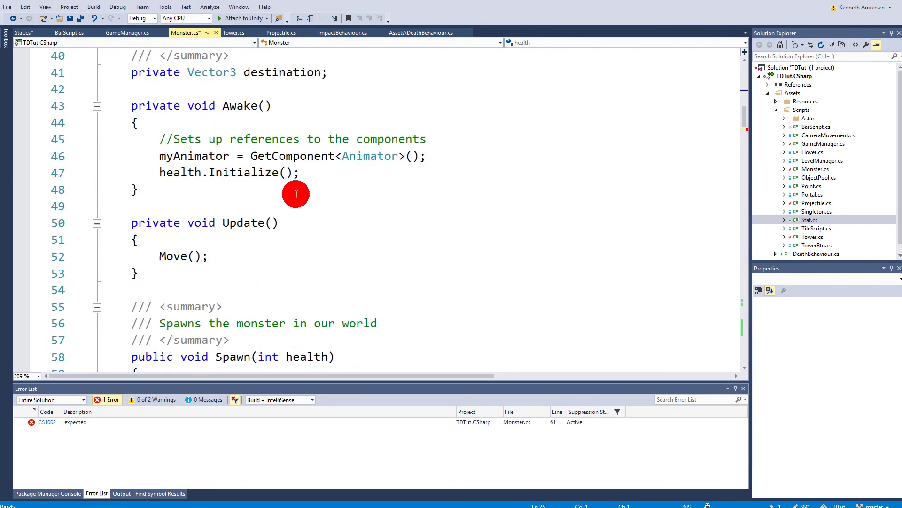
scroll(291, 203, "up", 4)
left_click(357, 160)
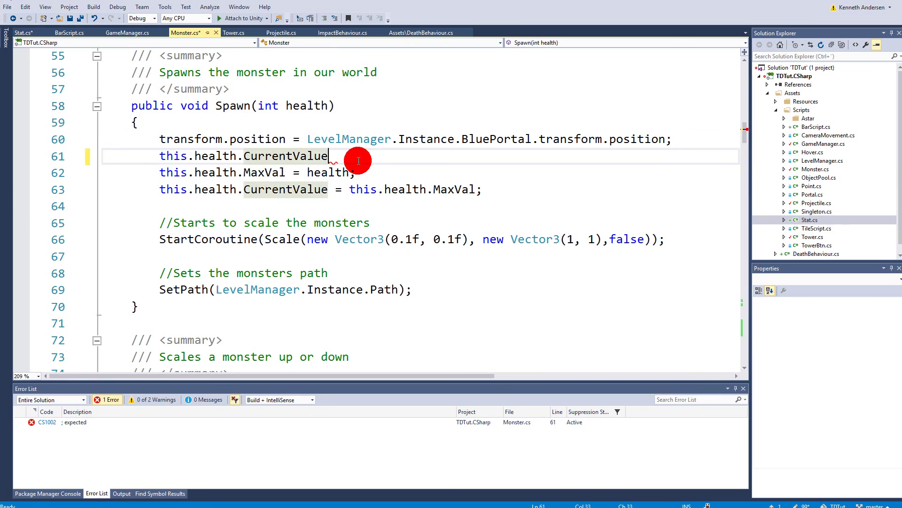
key("BackSpace")
key("BackSpace")
key("BackSpace")
key("BackSpace")
key("BackSpace")
key("BackSpace")
key("BackSpace")
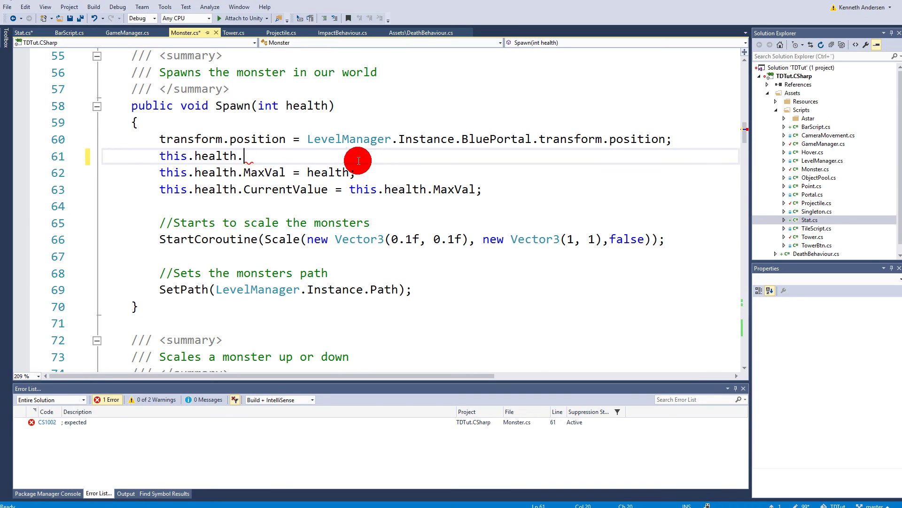
type("Bar.rese")
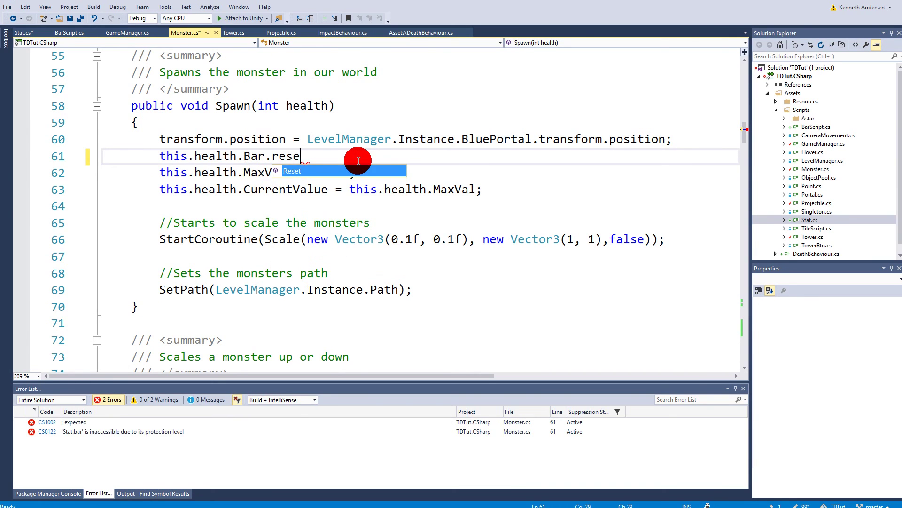
type("t/(")
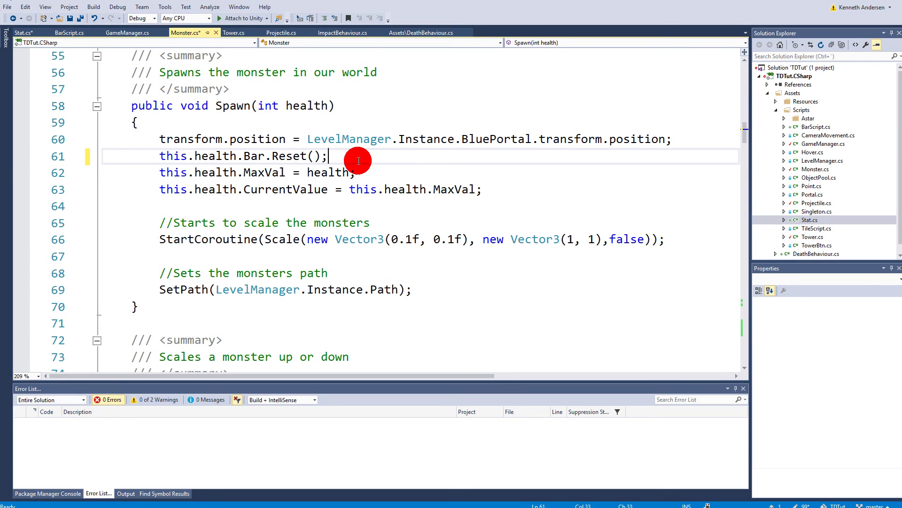
left_click(80, 18)
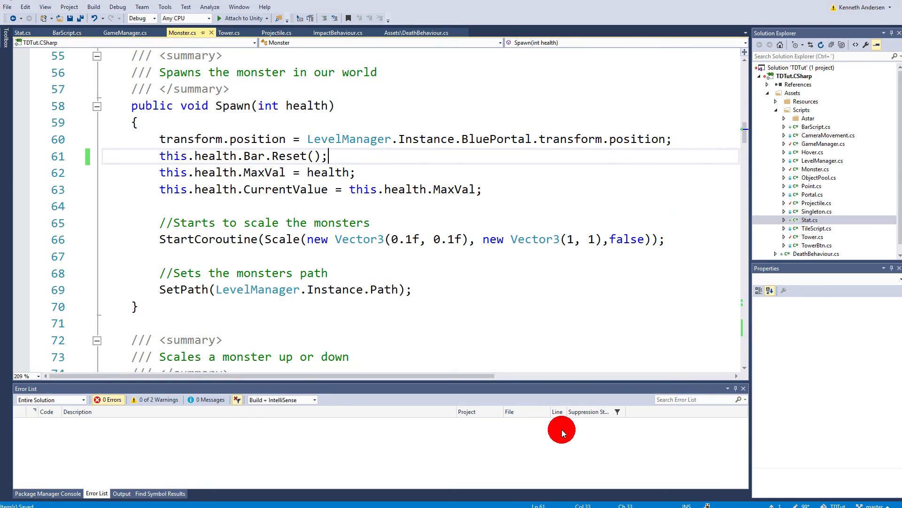
left_click(574, 504)
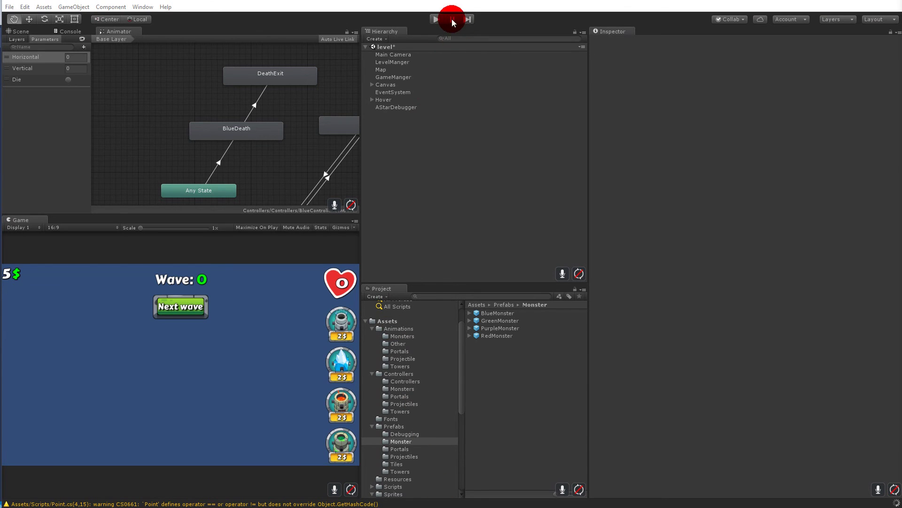
left_click(434, 20)
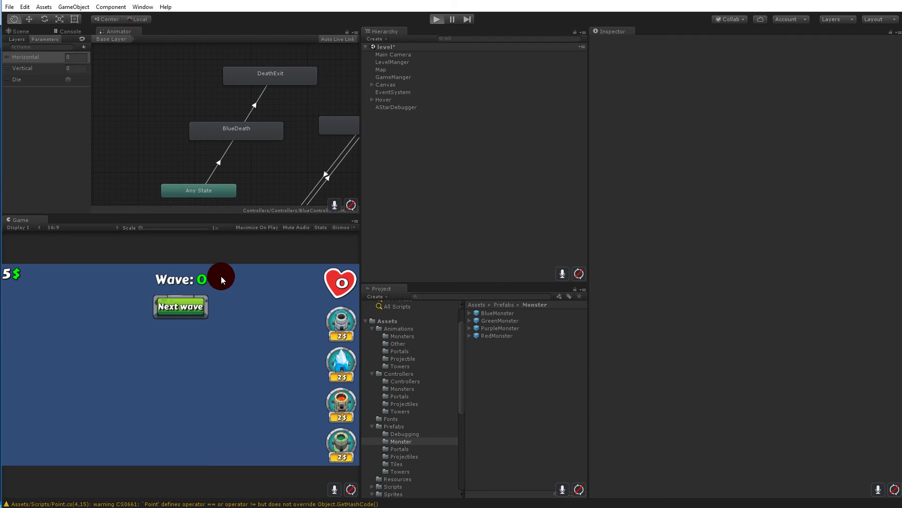
left_click(341, 322)
left_click(40, 358)
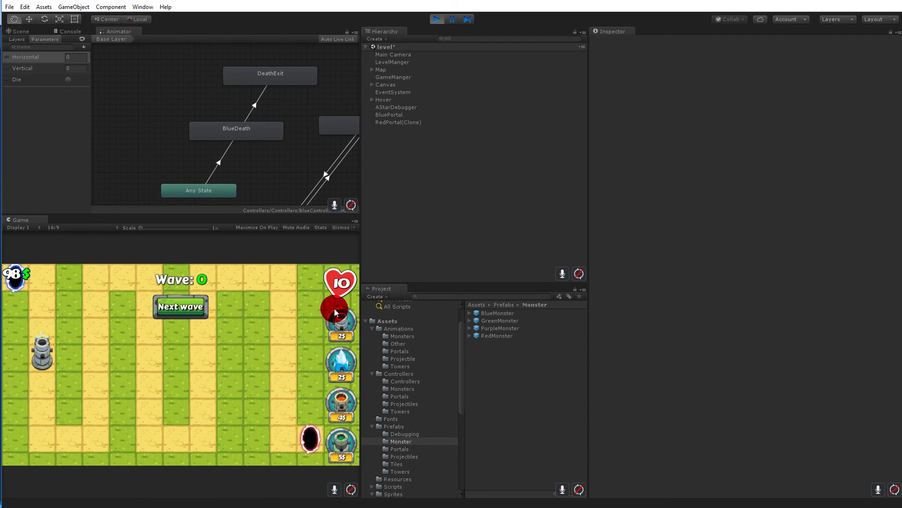
left_click(342, 322)
left_click(97, 304)
left_click(341, 322)
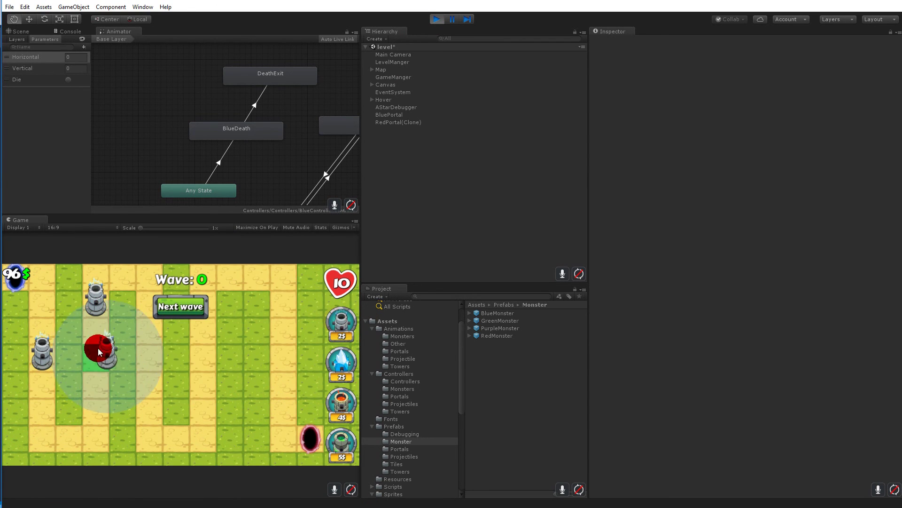
left_click(69, 329)
left_click(174, 306)
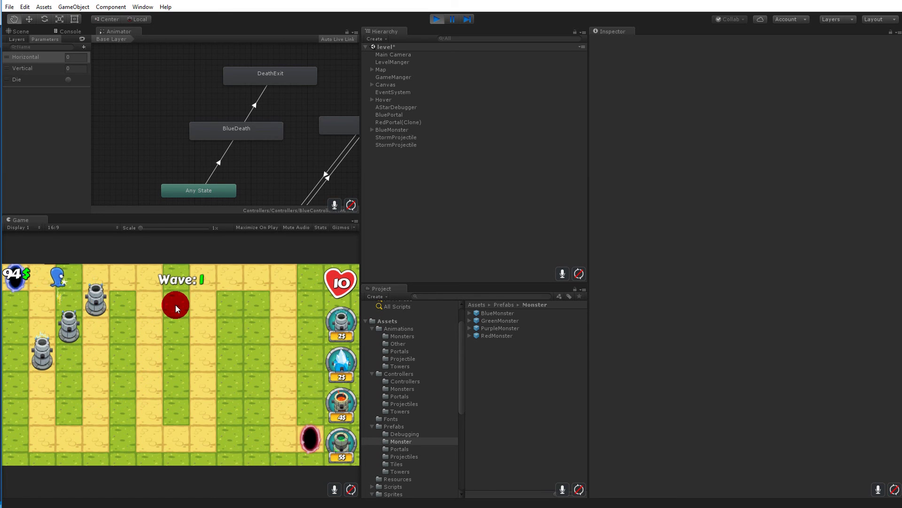
left_click(436, 19)
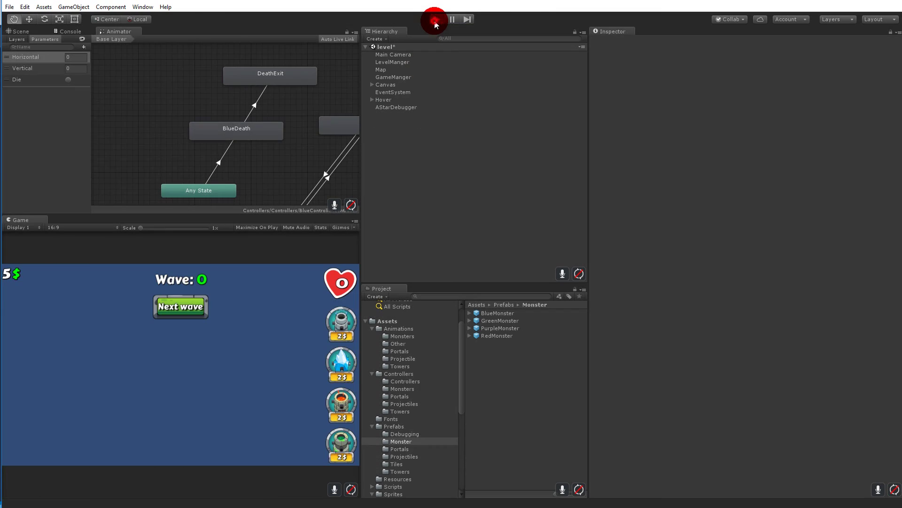
key("ctrl+p")
left_click(341, 337)
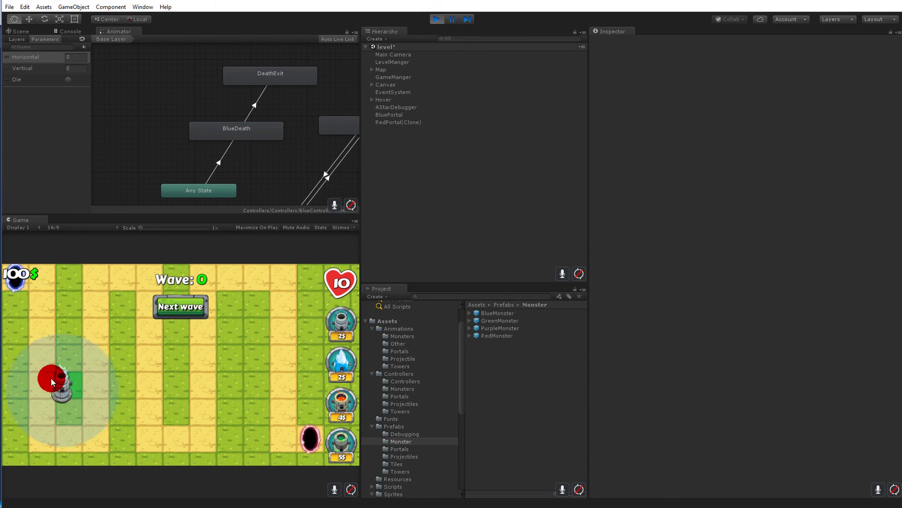
left_click(43, 376)
left_click(341, 324)
left_click(70, 356)
left_click(342, 322)
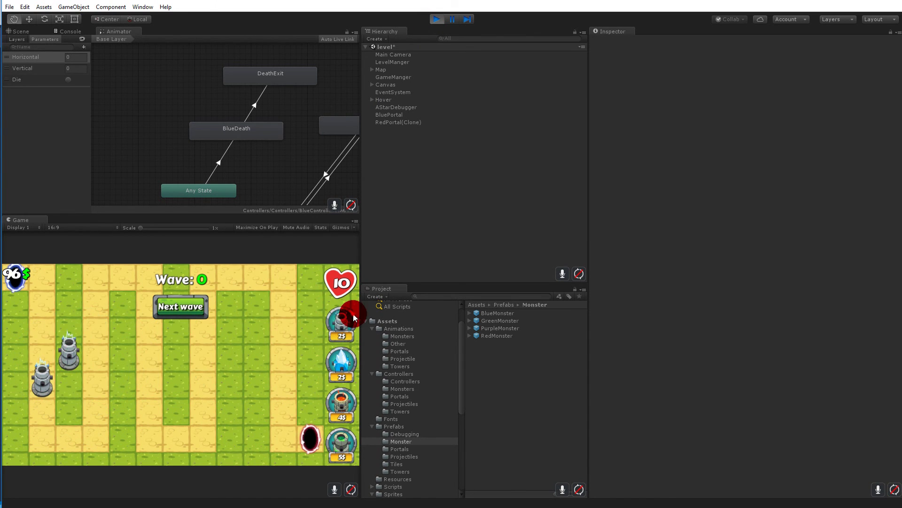
left_click(94, 324)
left_click(185, 306)
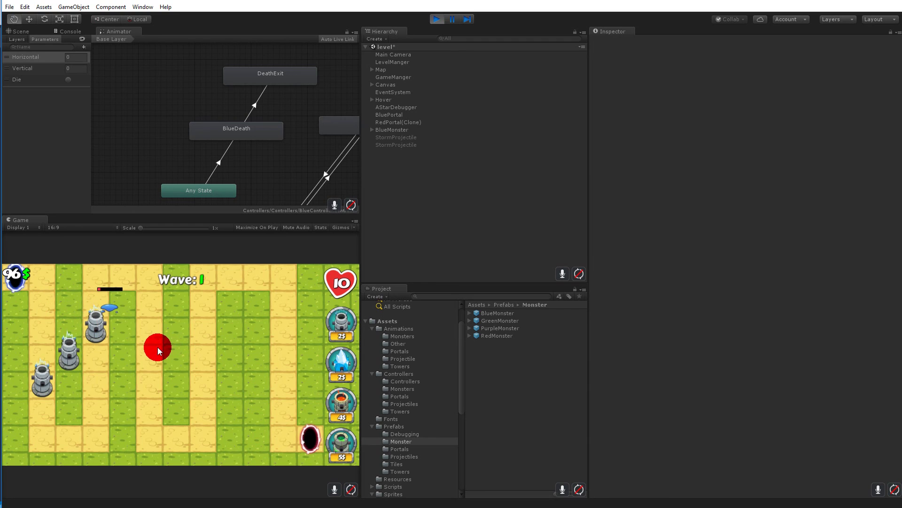
left_click(187, 308)
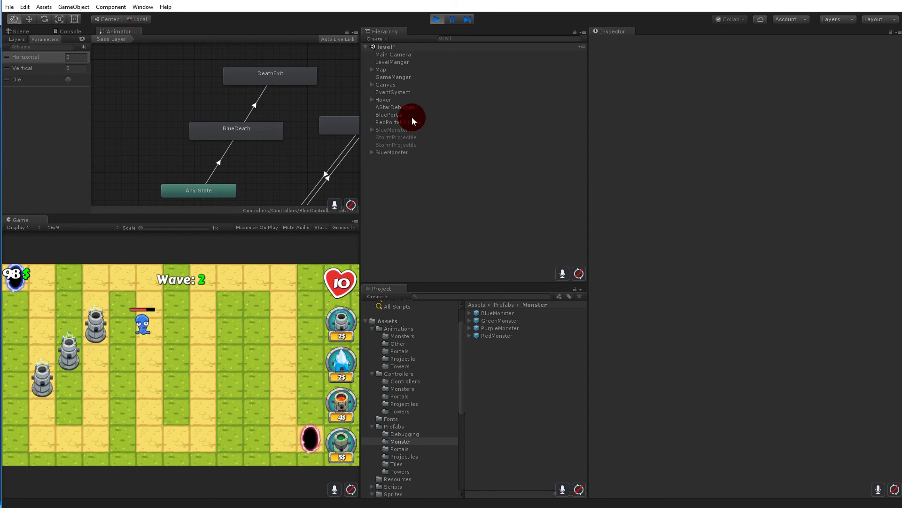
left_click(438, 20)
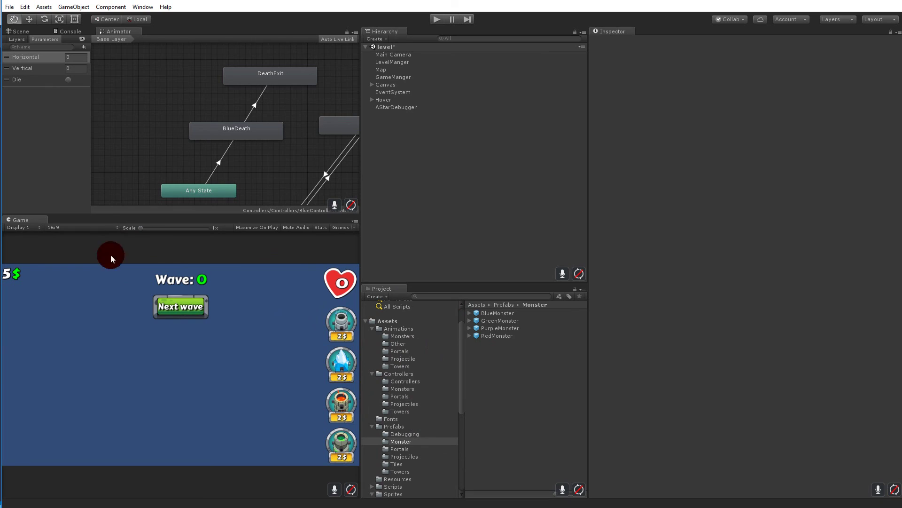
Select the BlueDeath and DeathExit states in the Animator, ending with BlueDeath in the Inspector.
left_click(199, 305)
left_click(498, 318)
left_click(264, 135)
left_click(272, 76)
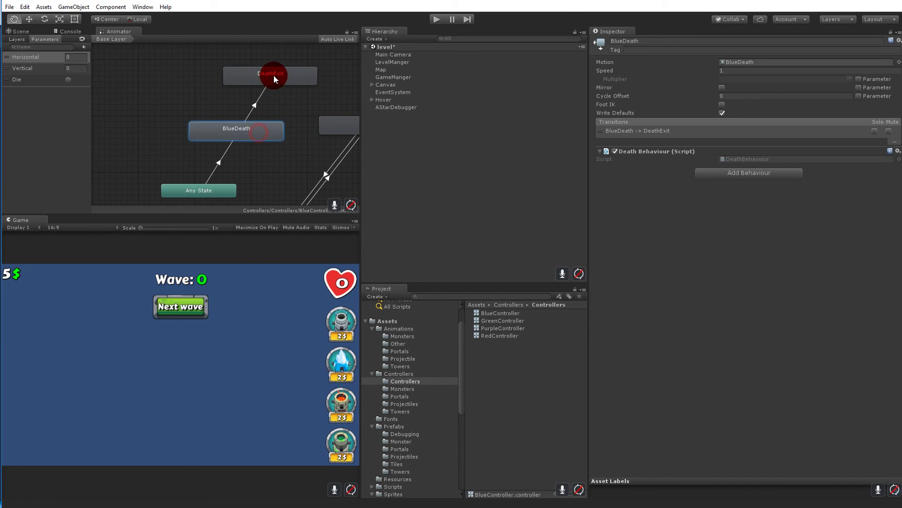
left_click(267, 118)
left_click(255, 146)
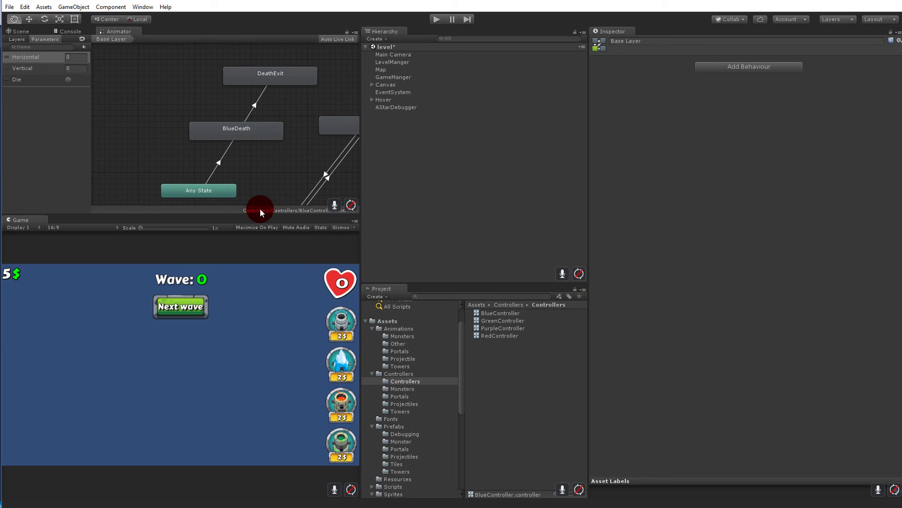
left_click(242, 136)
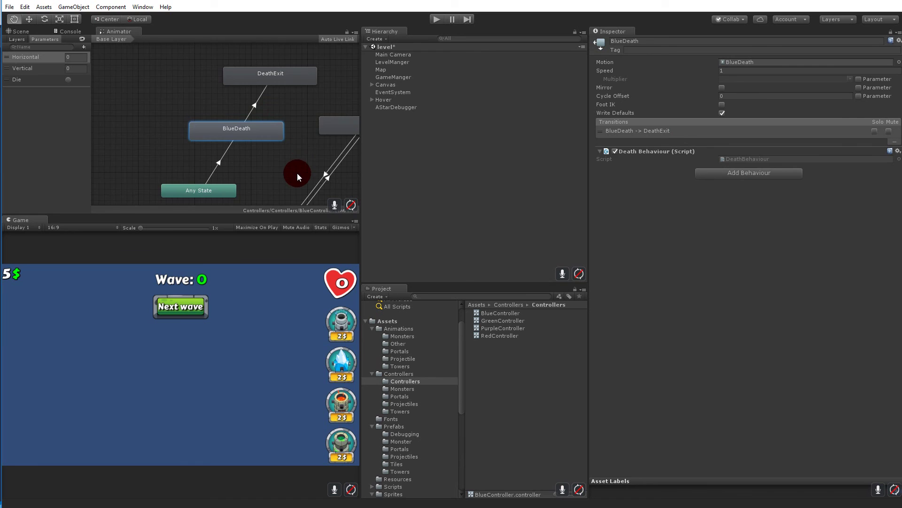
mouse_move(297, 173)
middle_mouse_down()
mouse_move(252, 174)
mouse_move(286, 162)
middle_mouse_up()
left_click(249, 97)
left_click(253, 119)
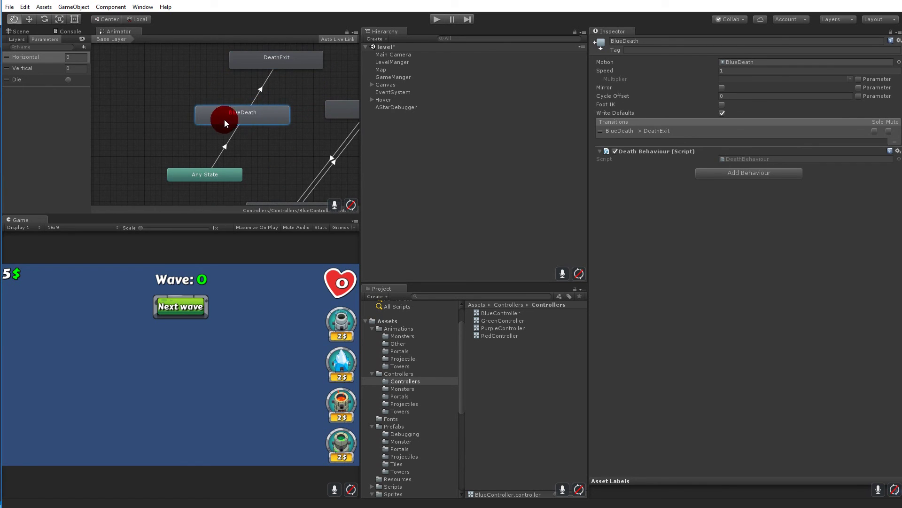